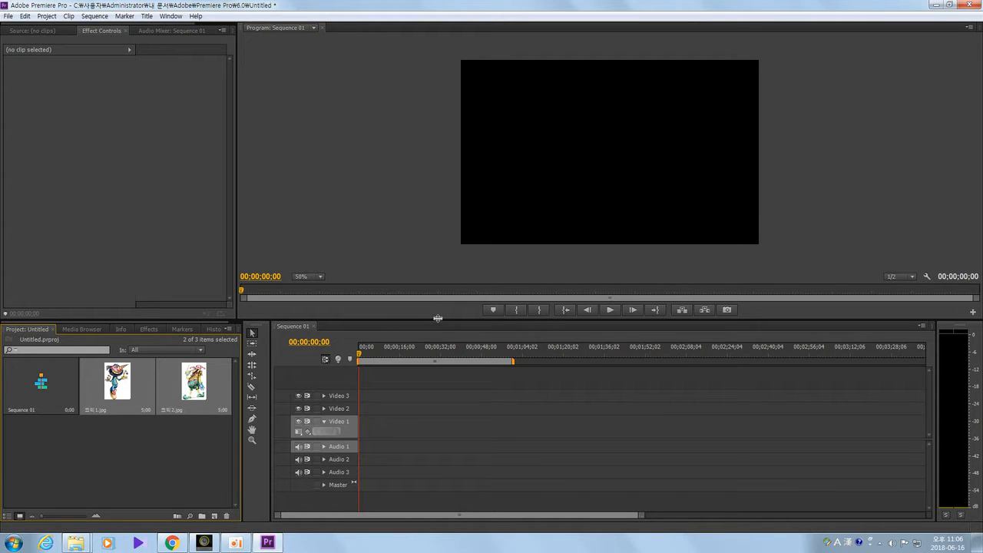
# Set the Program monitor zoom to 75% and enlarge the monitor area by lowering the boundary above the timeline.
pyautogui.moveTo(438, 318); pyautogui.dragTo(441, 358)
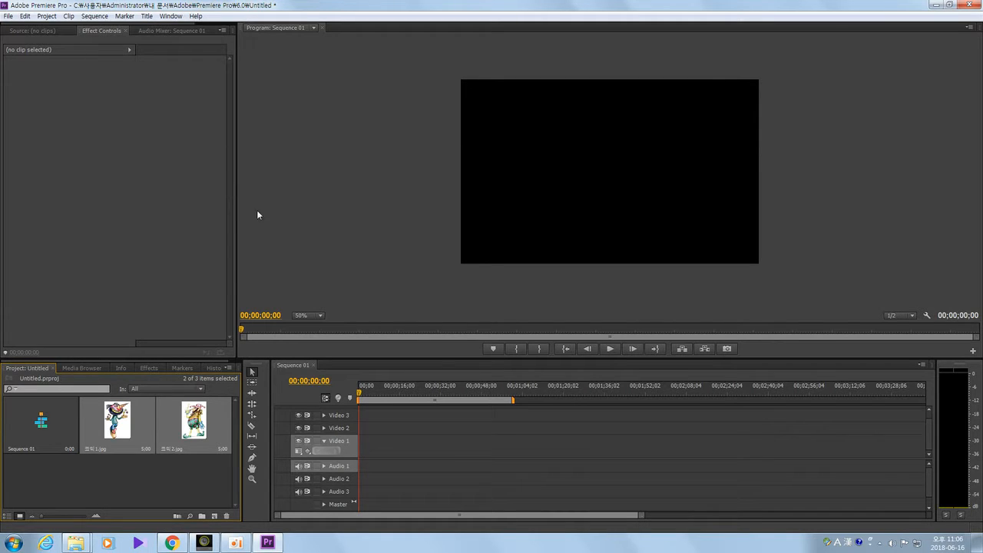
pyautogui.click(320, 315)
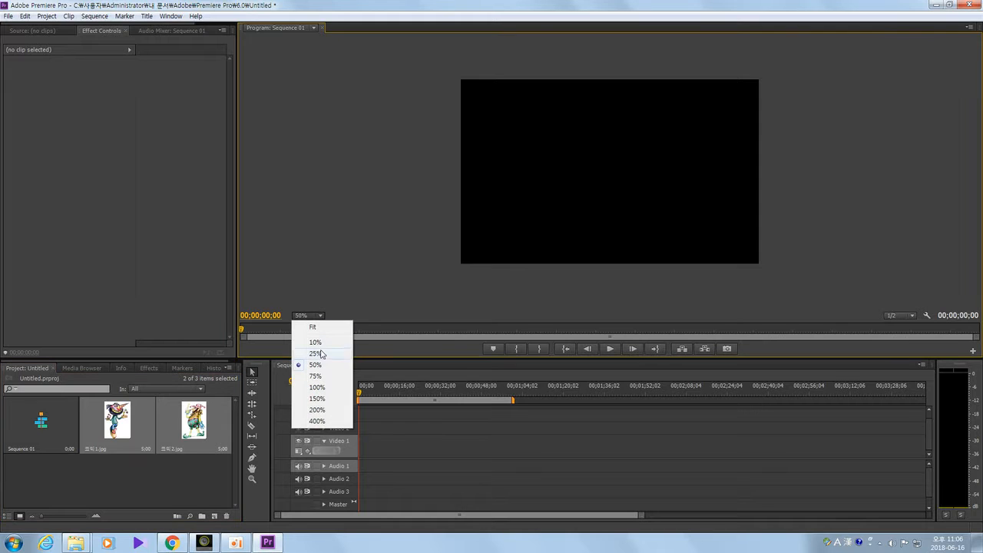
pyautogui.click(317, 376)
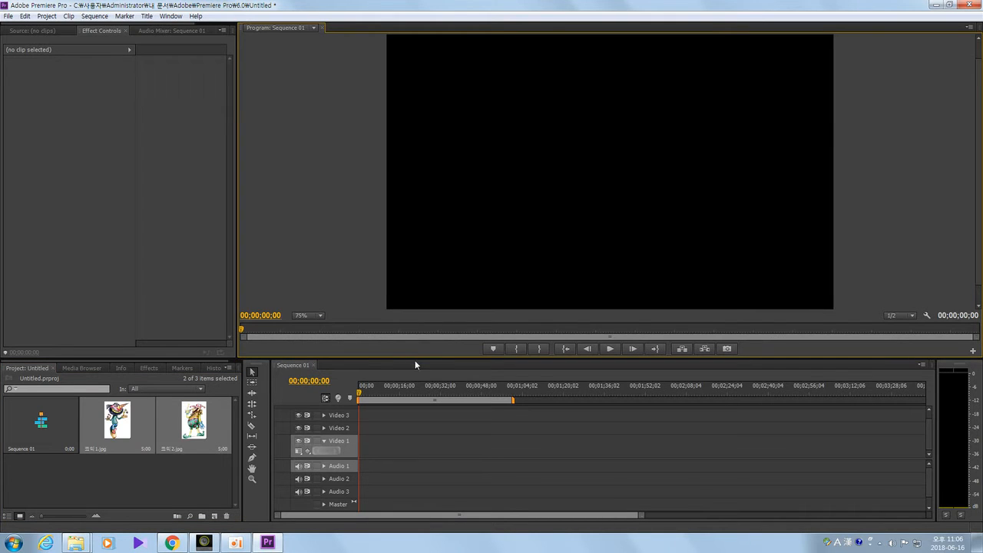
pyautogui.moveTo(415, 358); pyautogui.dragTo(404, 389)
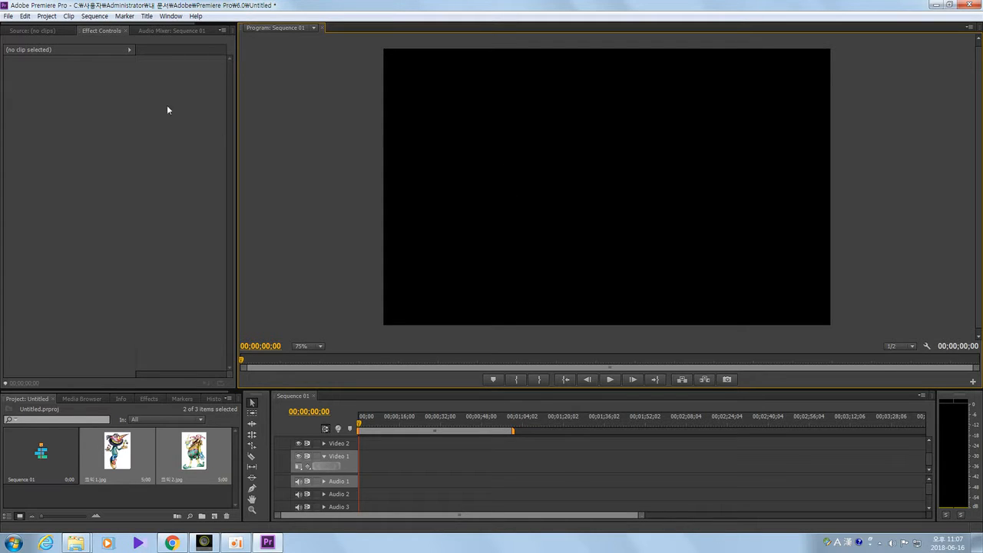
pyautogui.click(9, 17)
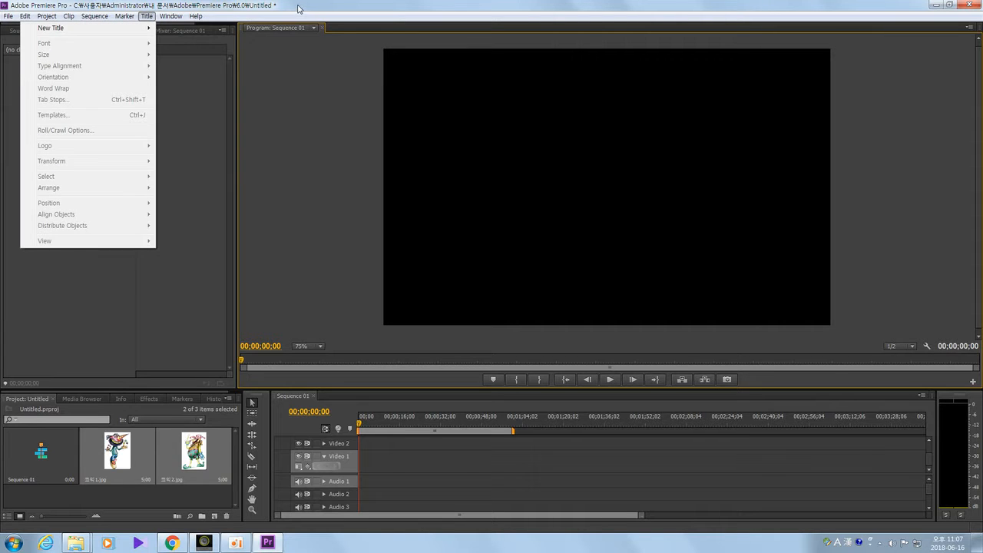
pyautogui.click(184, 99)
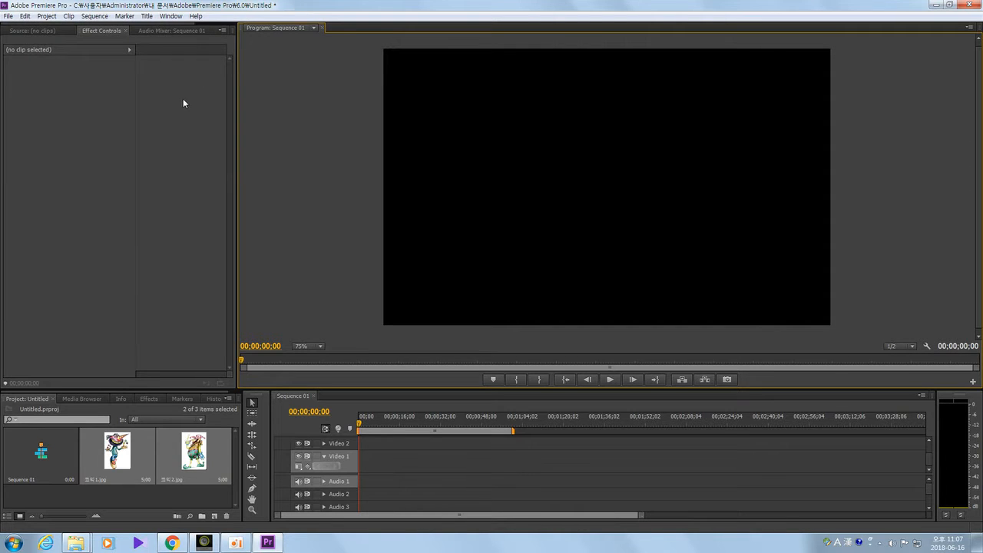
pyautogui.click(161, 143)
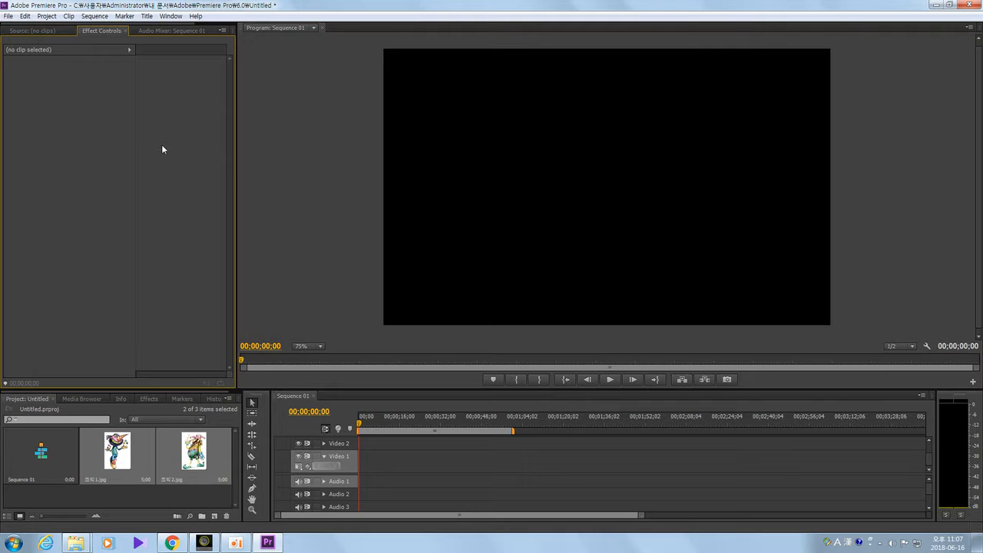
# Start a new project, saving the changes to the current Untitled.prproj.
pyautogui.click(9, 16)
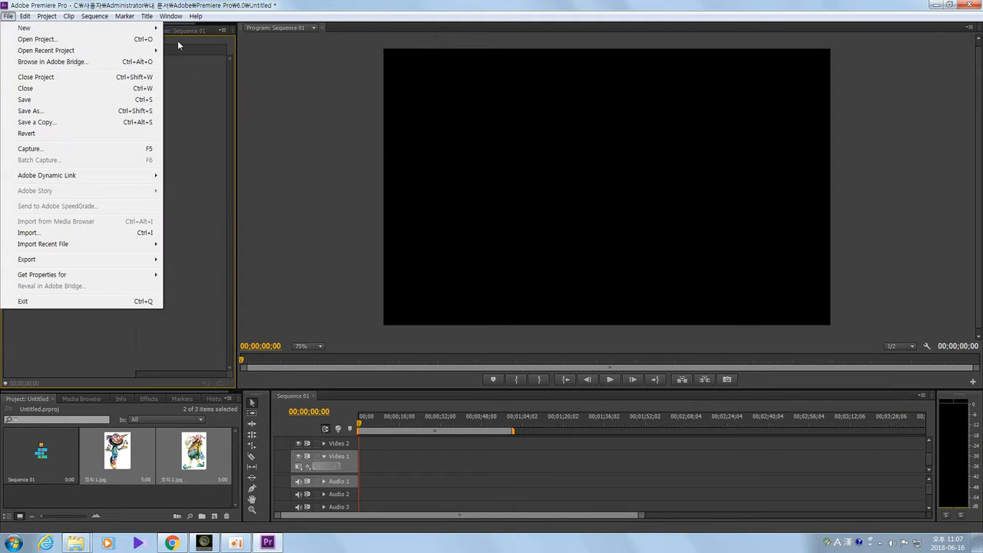
pyautogui.moveTo(146, 28)
pyautogui.click(184, 28)
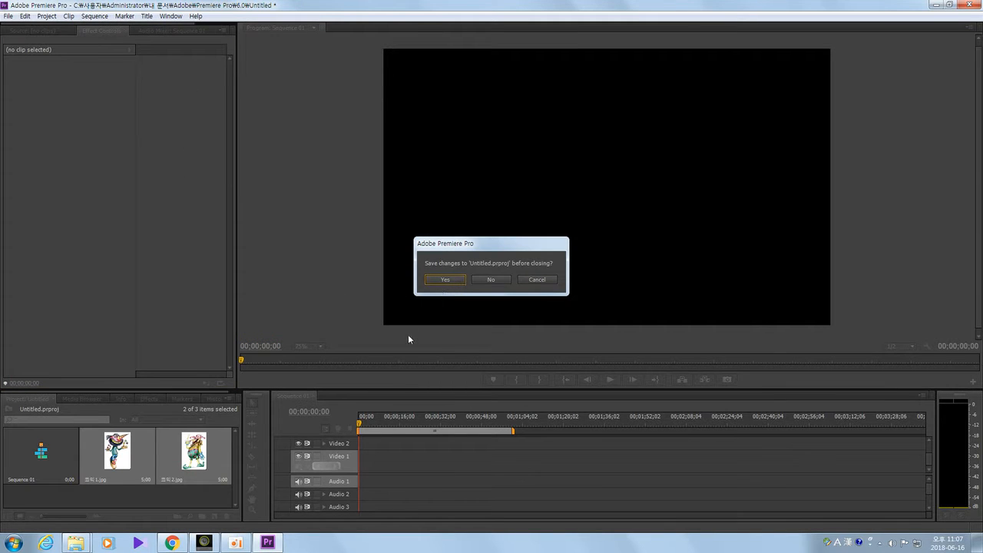
pyautogui.click(449, 279)
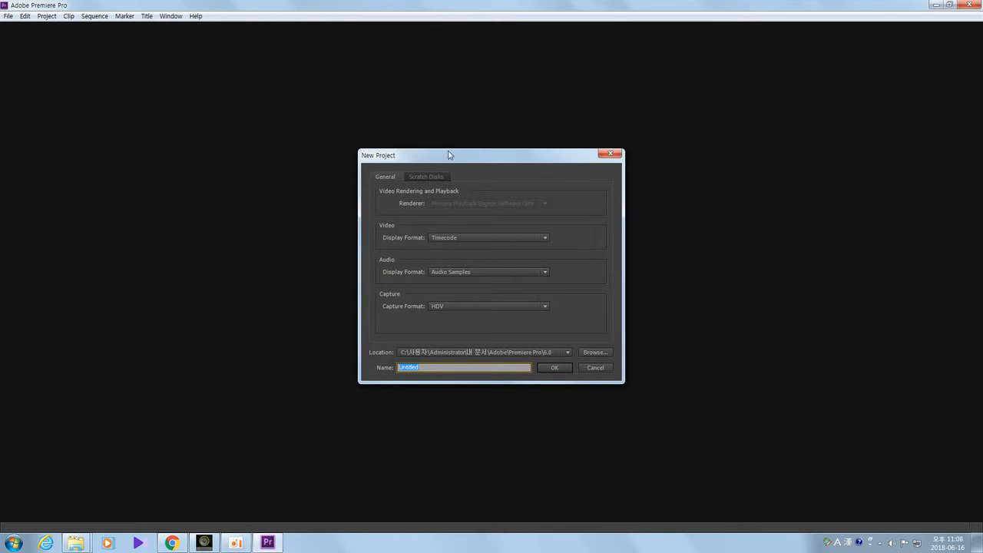
pyautogui.moveTo(451, 155); pyautogui.dragTo(352, 78)
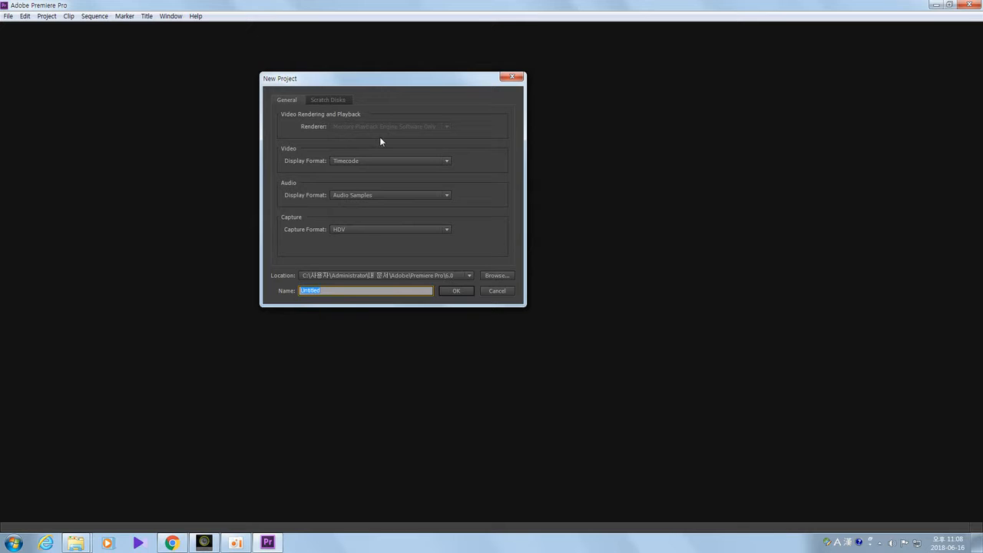
# Switch the new project's capture format to DV and back to HDV.
pyautogui.click(352, 228)
pyautogui.click(352, 243)
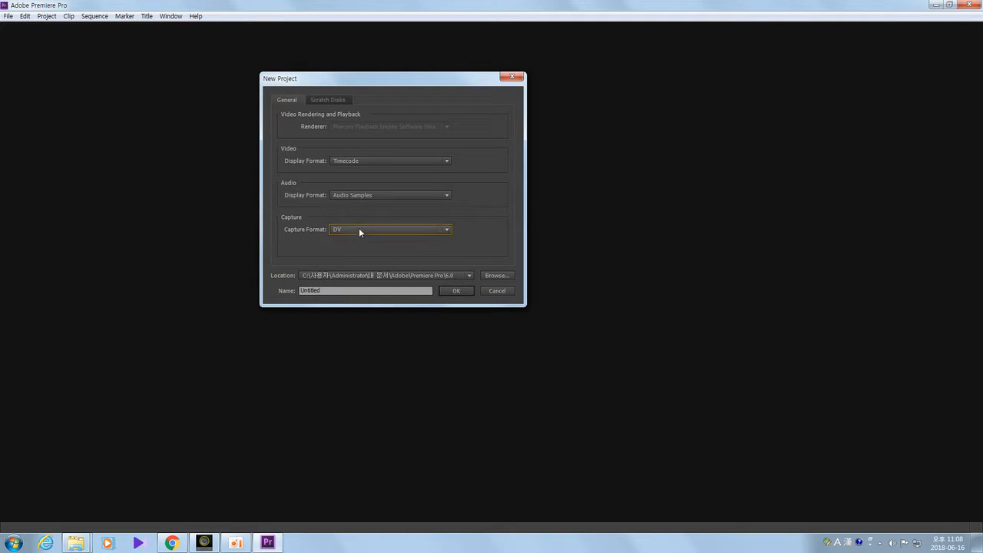
pyautogui.click(360, 230)
pyautogui.click(371, 253)
# Create the project under the name Untitled, overwriting the existing project file.
pyautogui.moveTo(436, 79); pyautogui.dragTo(417, 68)
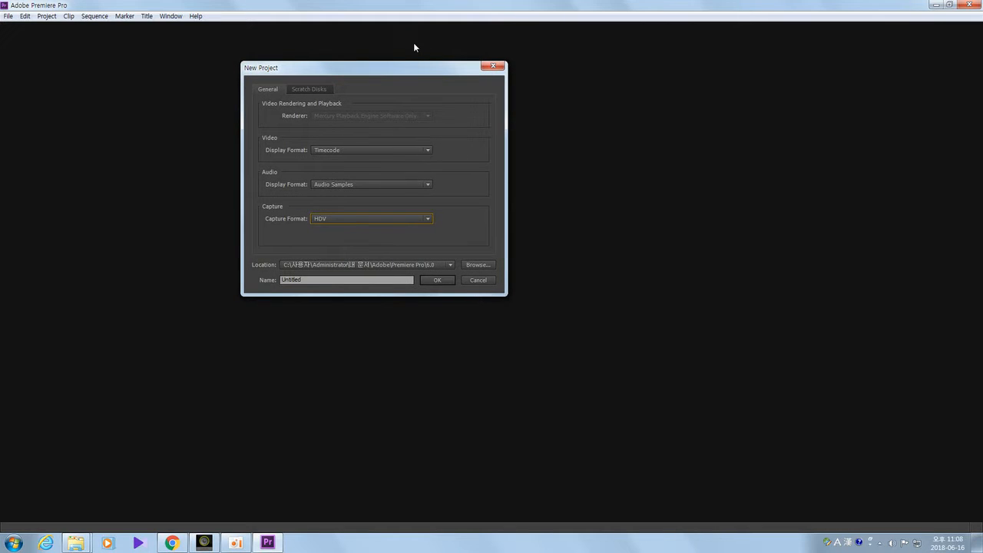
pyautogui.moveTo(433, 73); pyautogui.dragTo(452, 65)
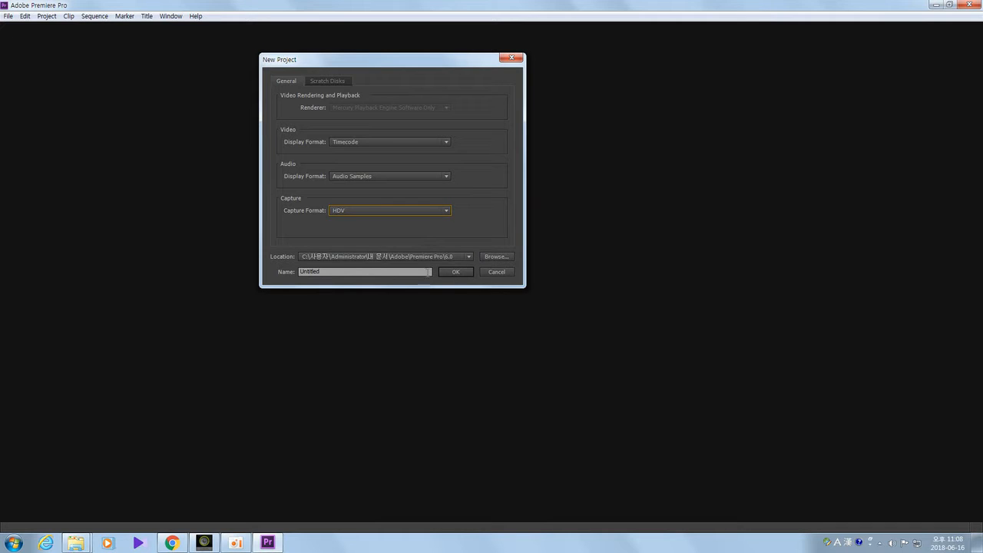
pyautogui.click(455, 273)
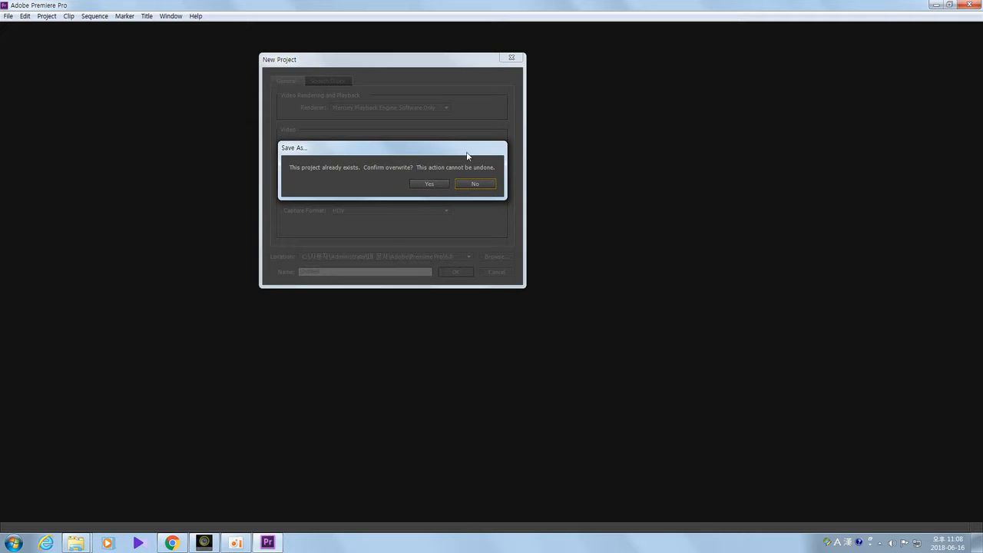
pyautogui.click(431, 184)
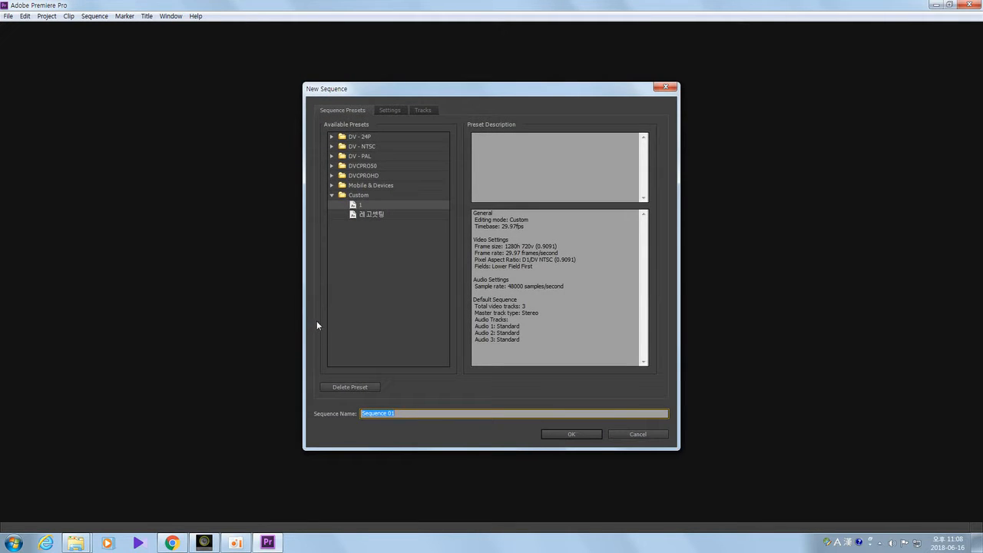
pyautogui.click(367, 267)
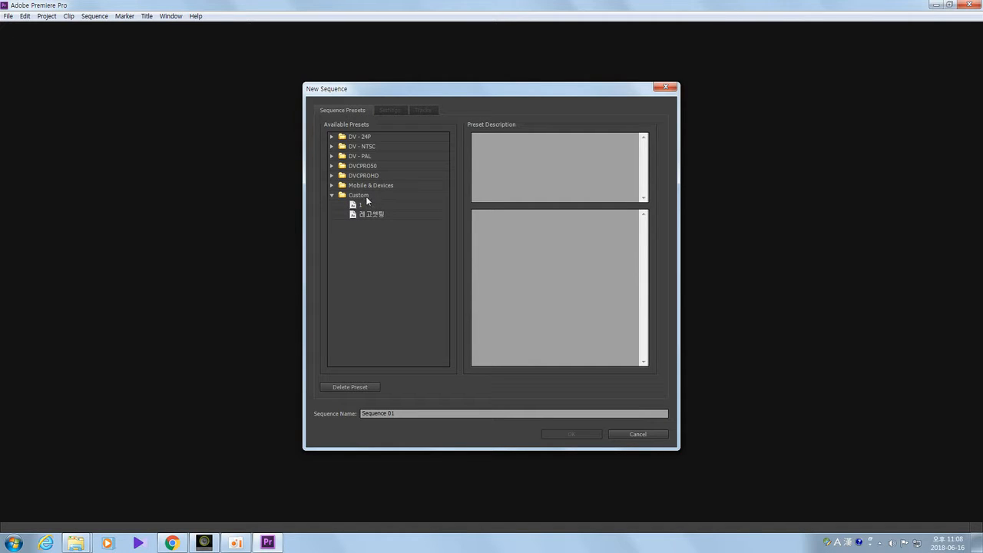
pyautogui.click(366, 195)
pyautogui.click(361, 206)
pyautogui.click(366, 245)
pyautogui.click(372, 146)
pyautogui.click(358, 264)
pyautogui.moveTo(514, 93); pyautogui.dragTo(504, 95)
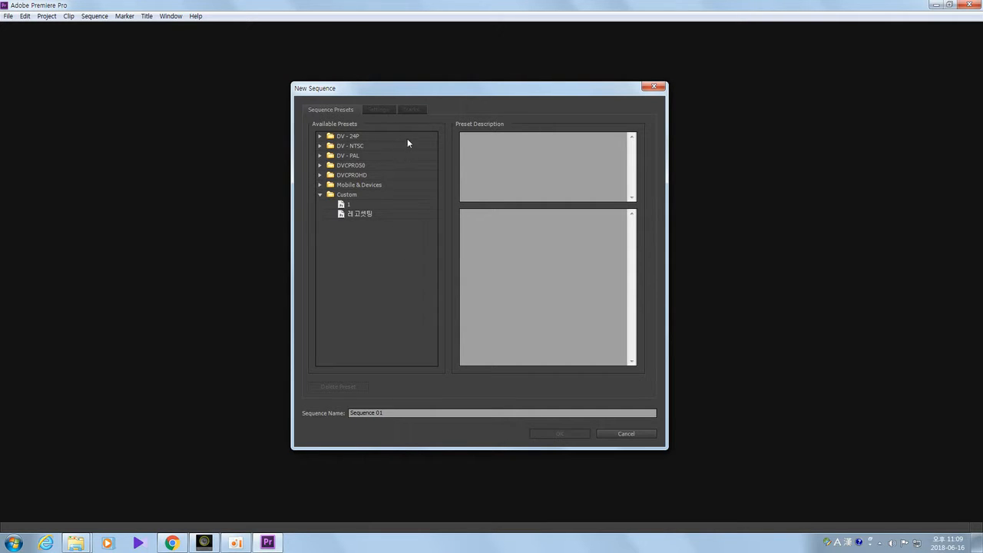
# Choose the DV - NTSC Widescreen 32kHz preset for the new sequence and open its detailed settings.
pyautogui.click(320, 147)
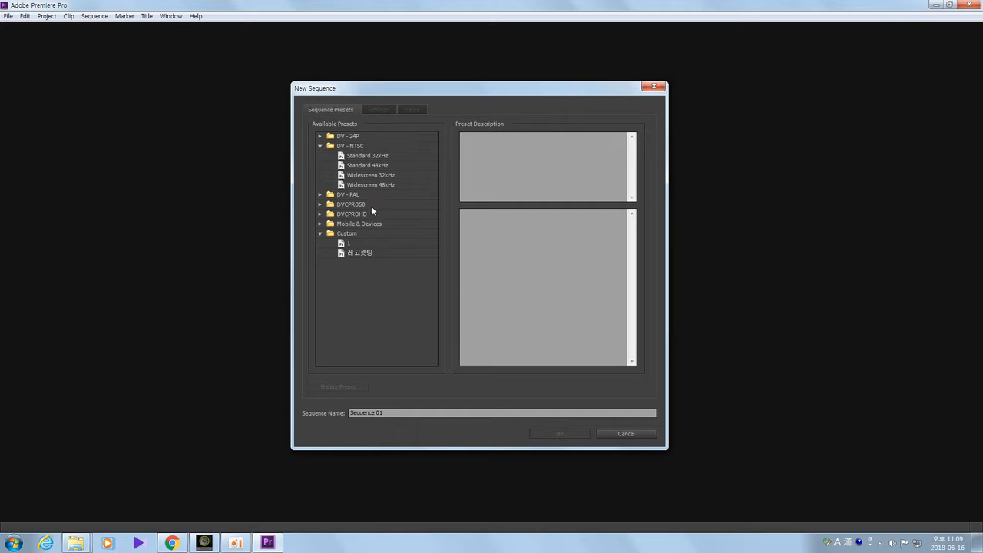
pyautogui.click(380, 175)
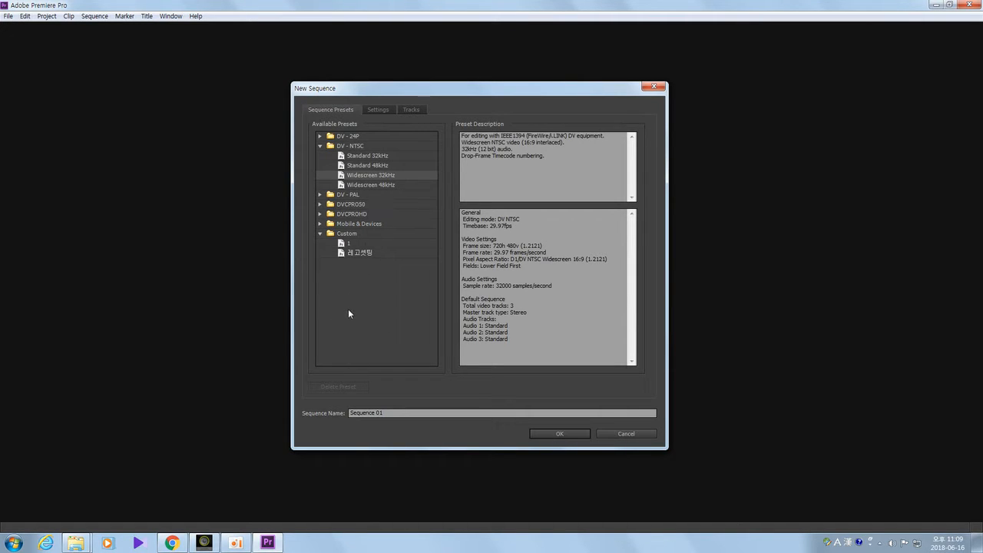
pyautogui.click(370, 109)
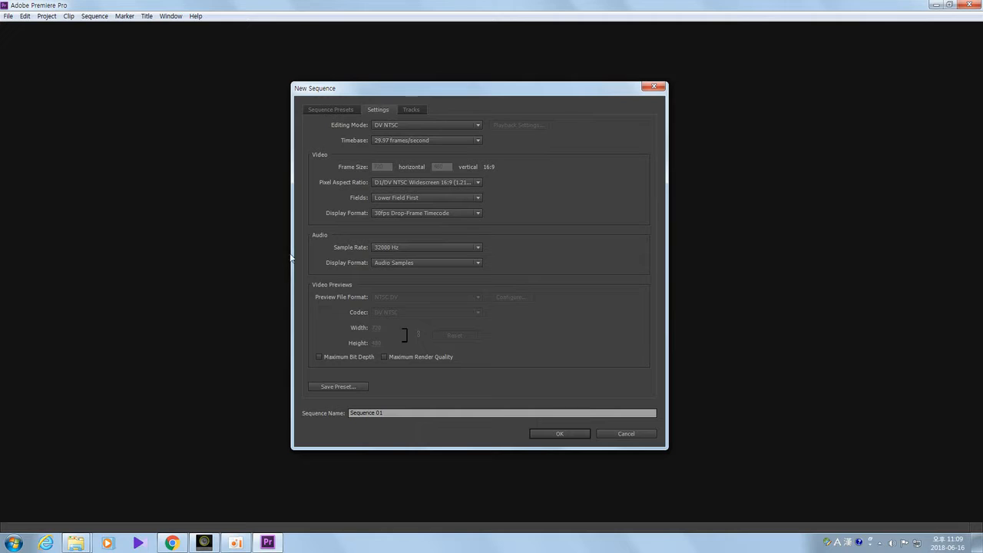
pyautogui.click(334, 110)
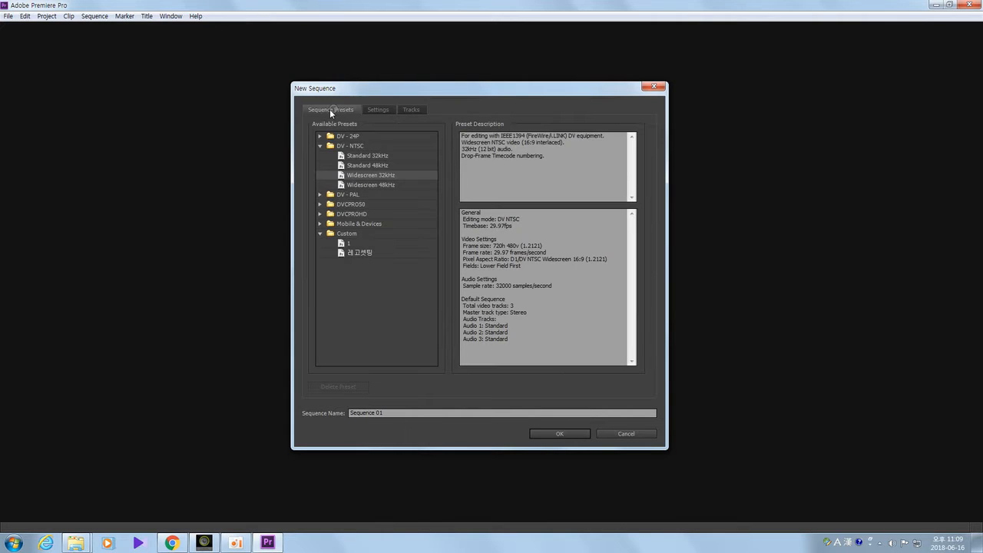
pyautogui.click(377, 110)
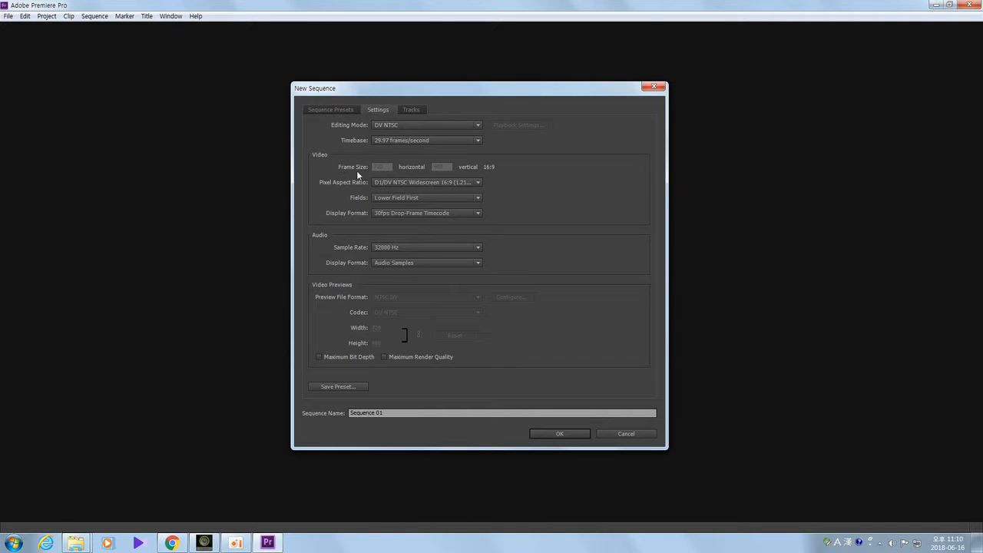
# Set the sequence's editing mode to Custom and check the available timebase rates.
pyautogui.click(477, 125)
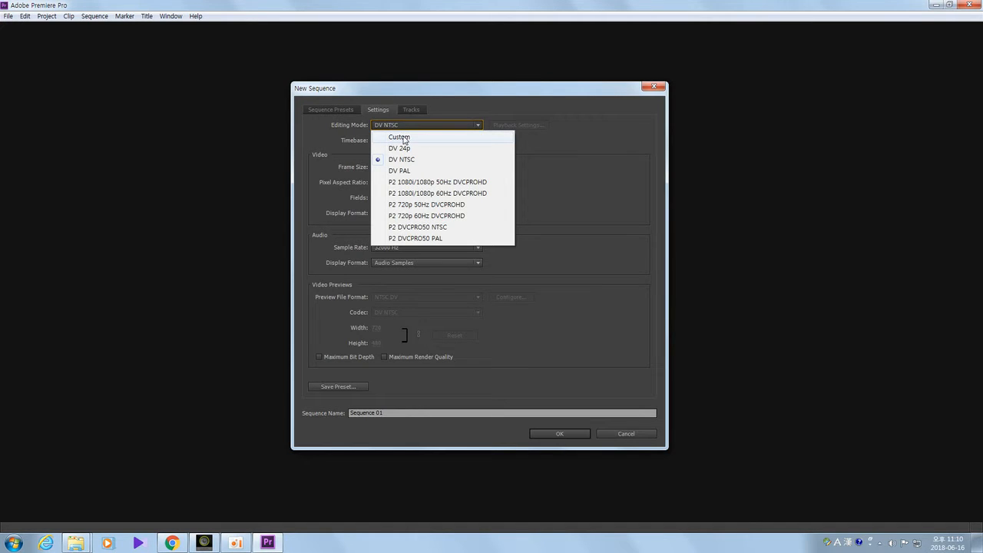
pyautogui.click(401, 139)
pyautogui.click(388, 141)
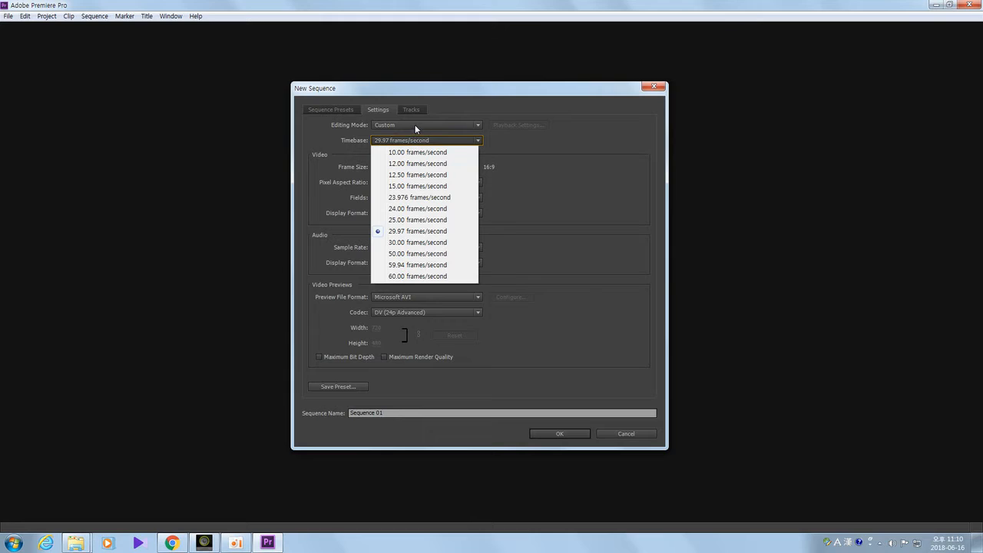
pyautogui.click(519, 150)
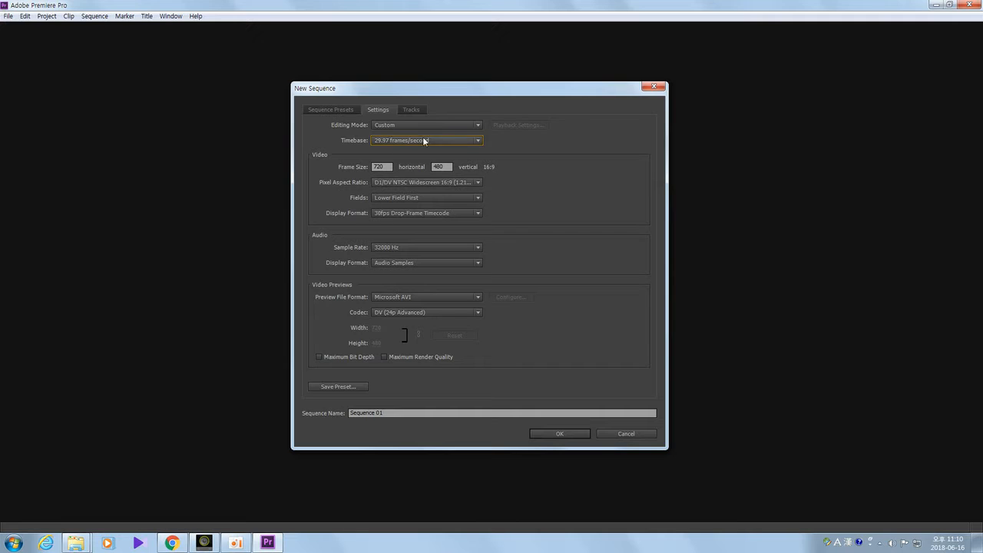
pyautogui.moveTo(461, 90); pyautogui.dragTo(500, 90)
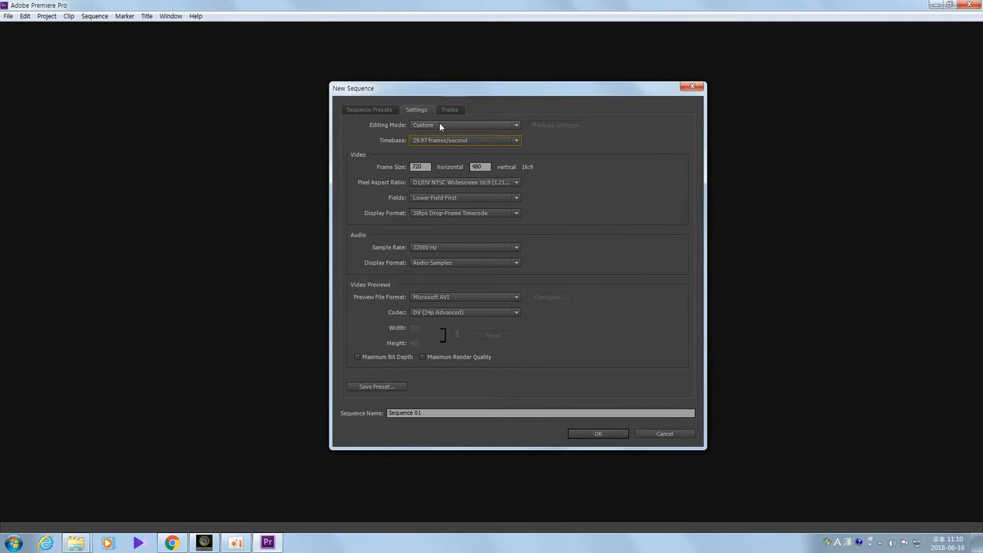
# Switch the editing mode to DV NTSC and back to Custom to compare which settings can be edited.
pyautogui.click(437, 125)
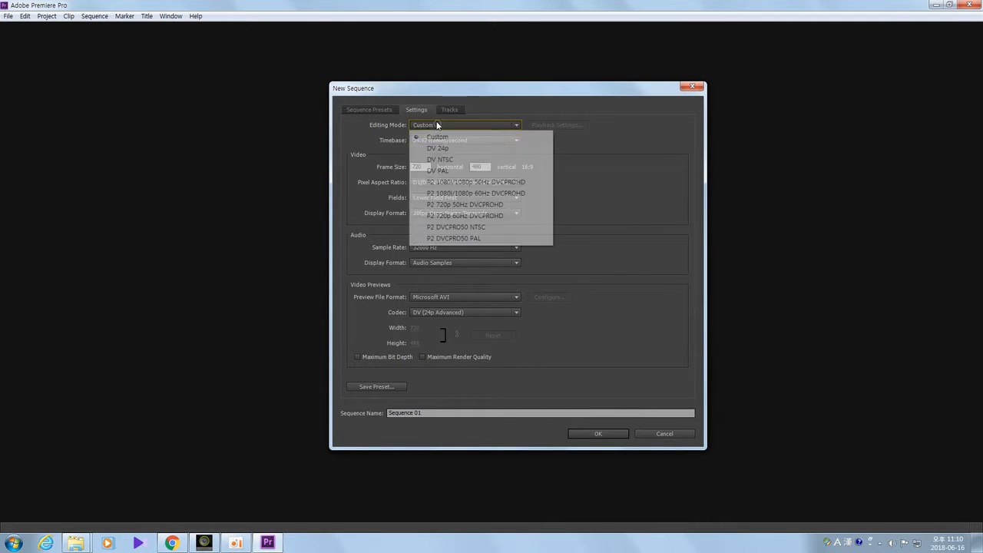
pyautogui.click(432, 159)
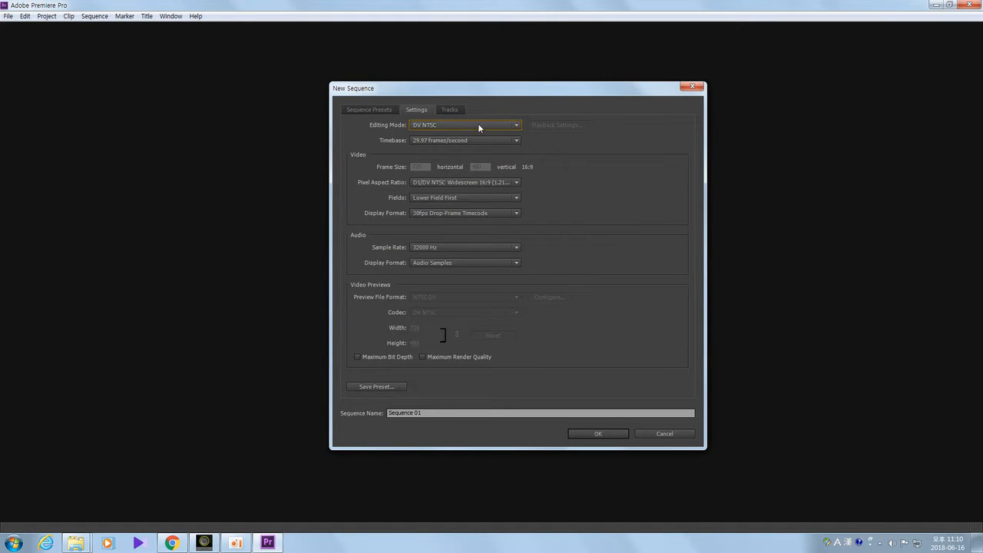
pyautogui.click(476, 124)
pyautogui.click(436, 135)
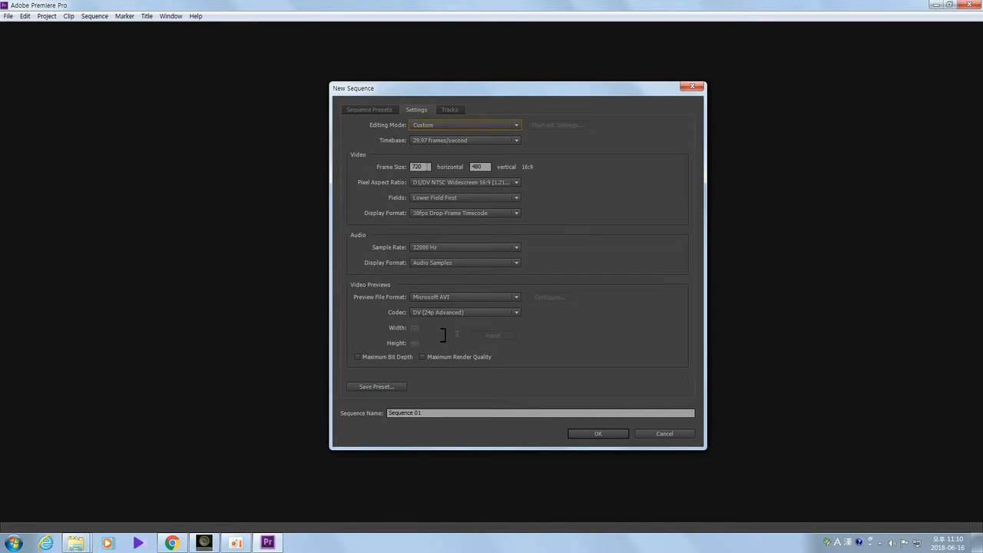
# Set the sequence frame size to 1280 horizontal by 720 vertical.
pyautogui.click(422, 166)
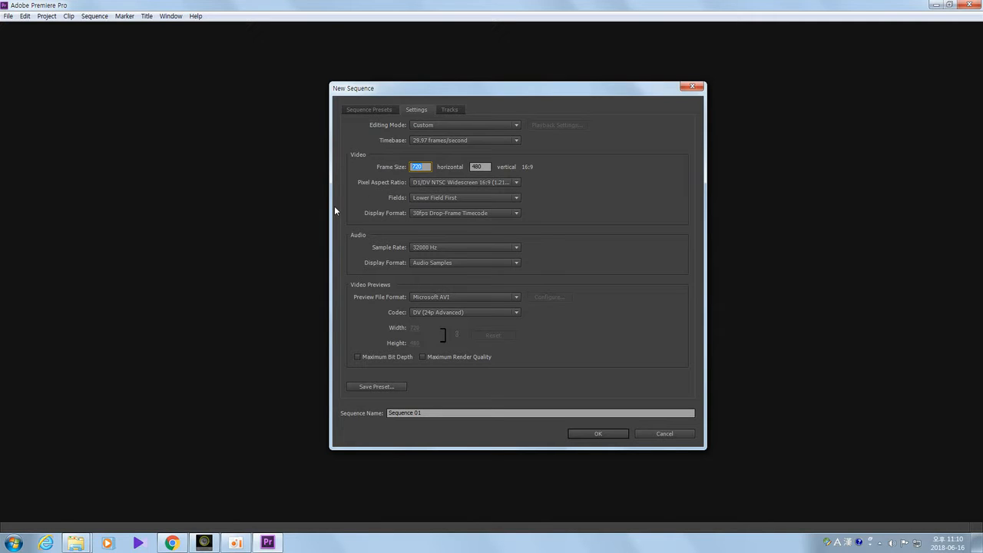
pyautogui.write('1280')
pyautogui.click(472, 166)
pyautogui.click(654, 210)
# Set the audio sample rate to 48000 Hz and choose Microsoft AVI as the preview file format.
pyautogui.click(517, 247)
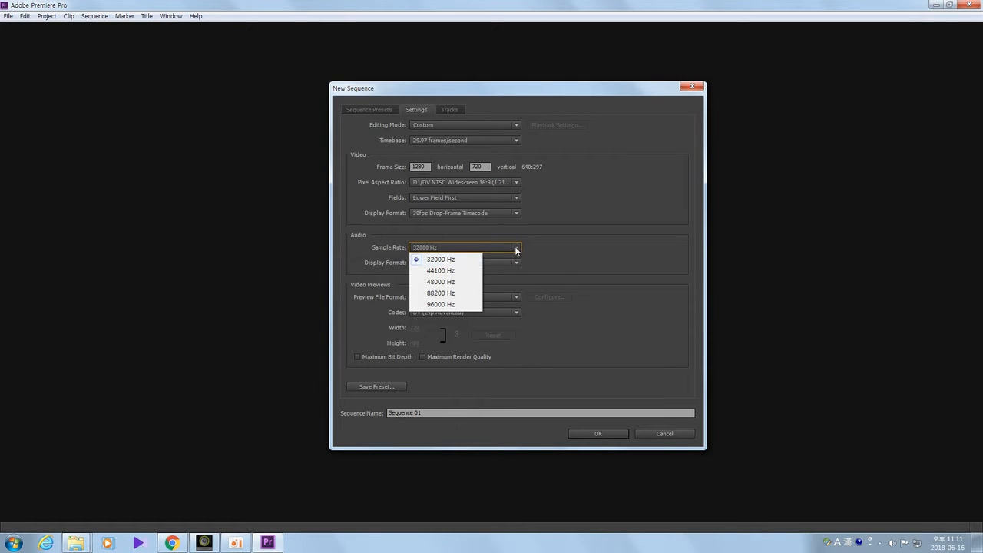
pyautogui.click(447, 282)
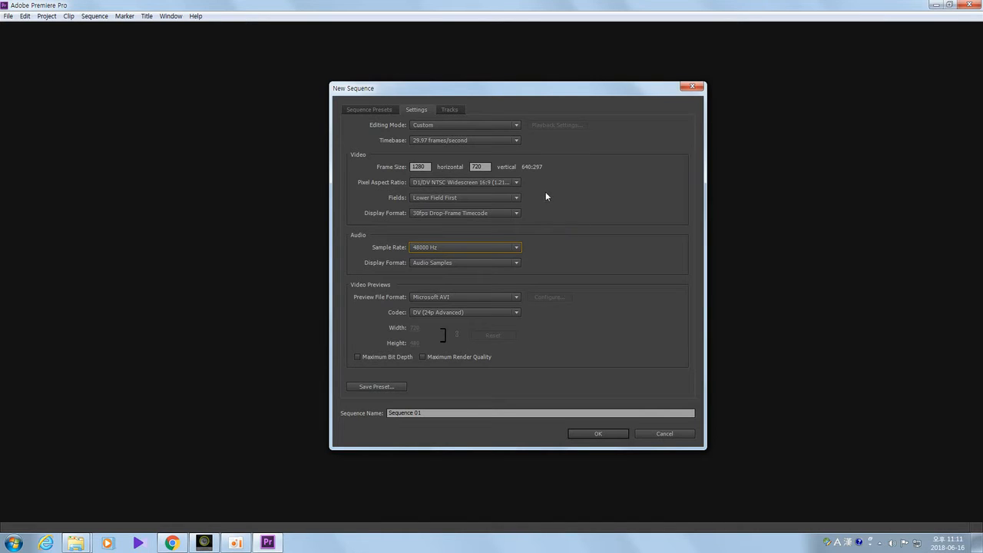
pyautogui.click(516, 298)
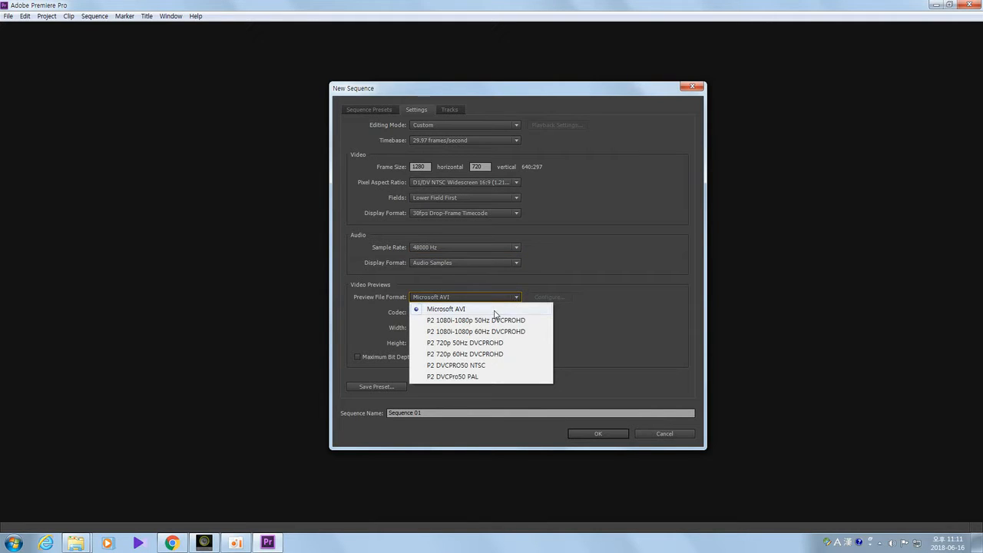
pyautogui.click(543, 307)
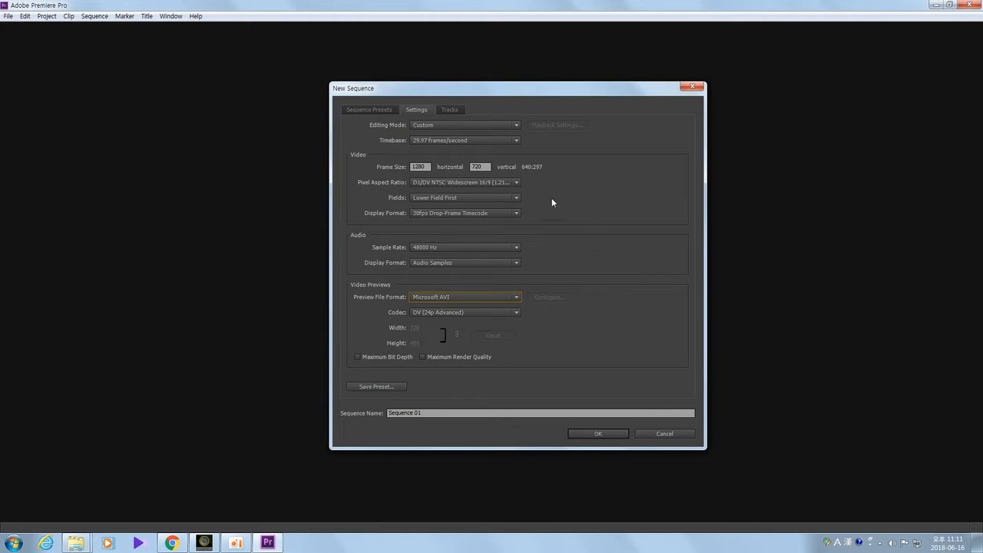
# Check the available preview codecs, and save the sequence settings as a preset named "1280 720".
pyautogui.click(514, 312)
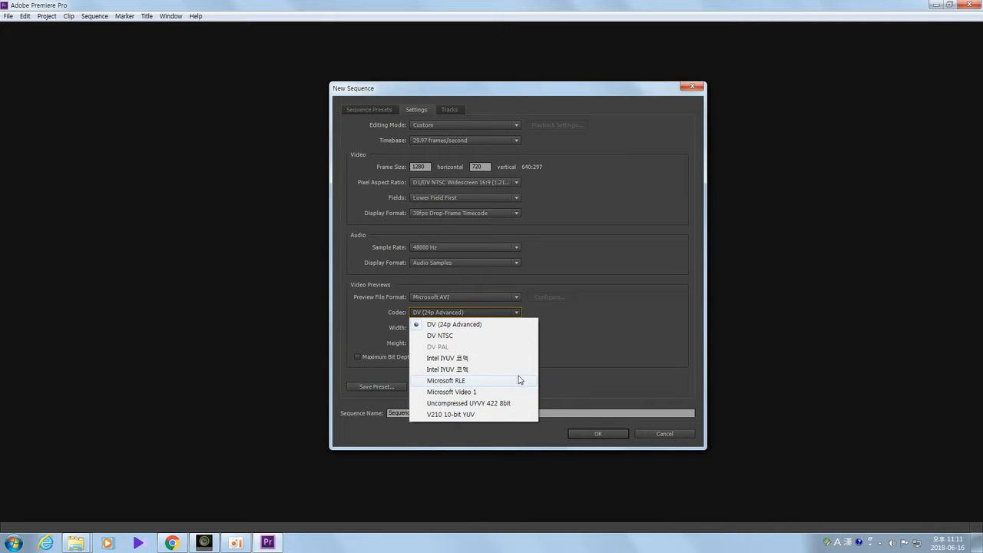
pyautogui.click(588, 314)
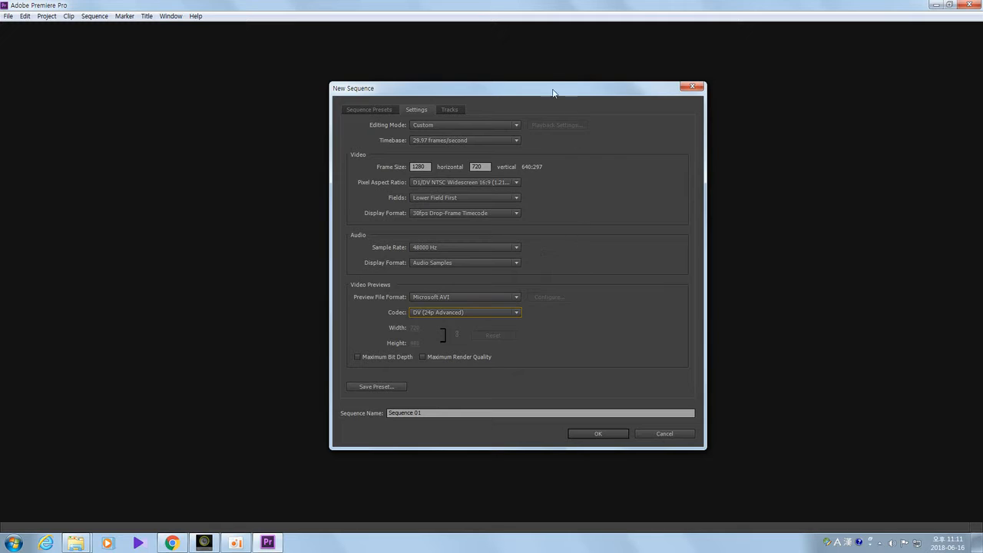
pyautogui.moveTo(540, 87); pyautogui.dragTo(603, 92)
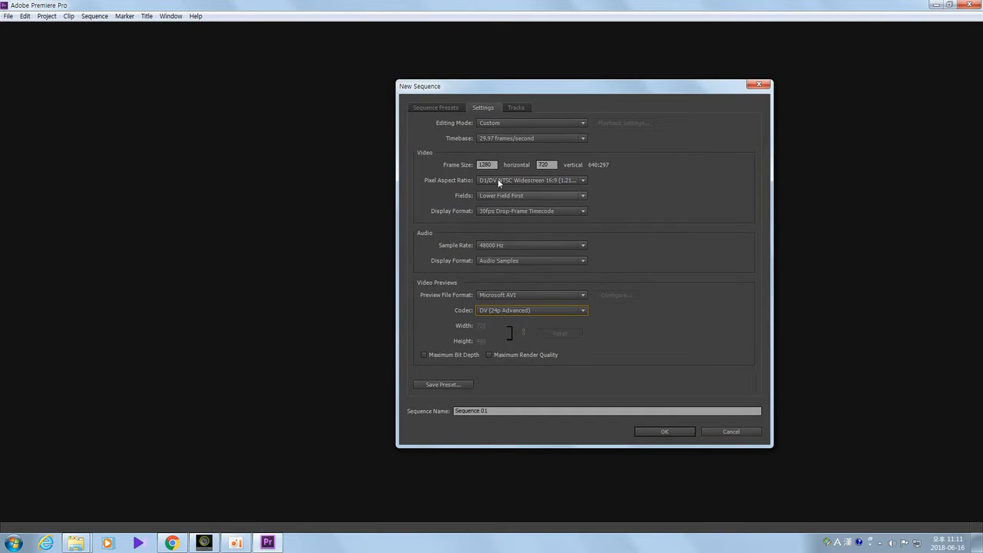
pyautogui.click(444, 386)
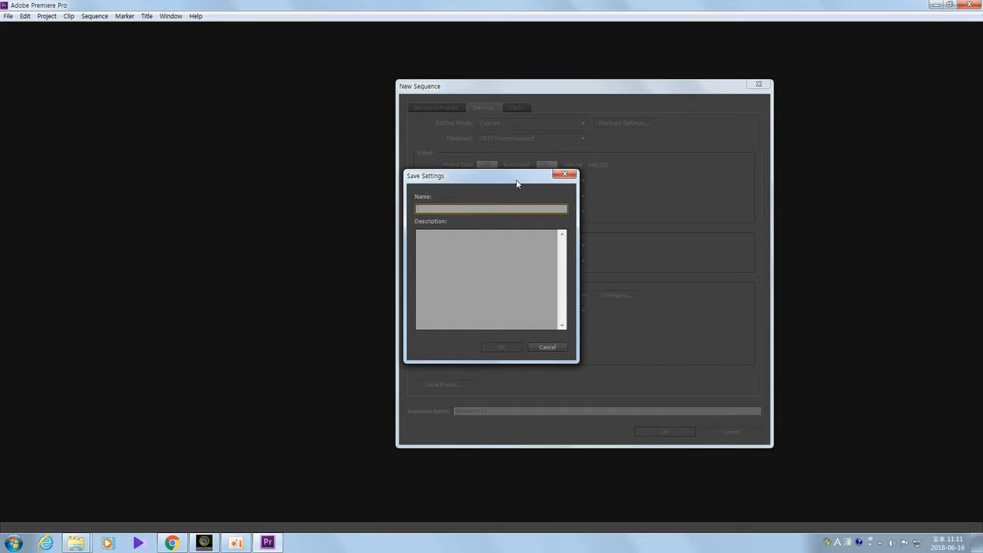
pyautogui.moveTo(506, 181); pyautogui.dragTo(567, 192)
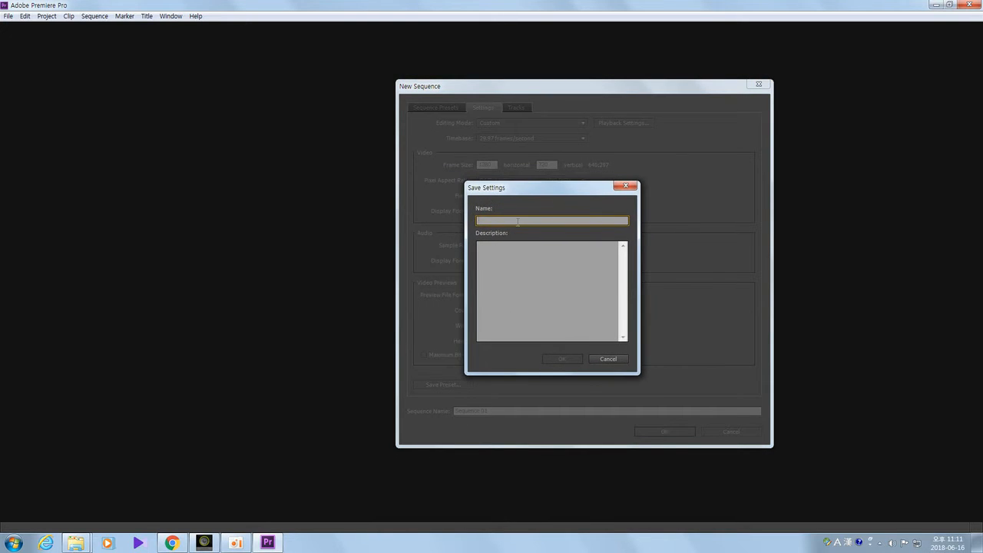
pyautogui.write('1280 720')
pyautogui.click(503, 268)
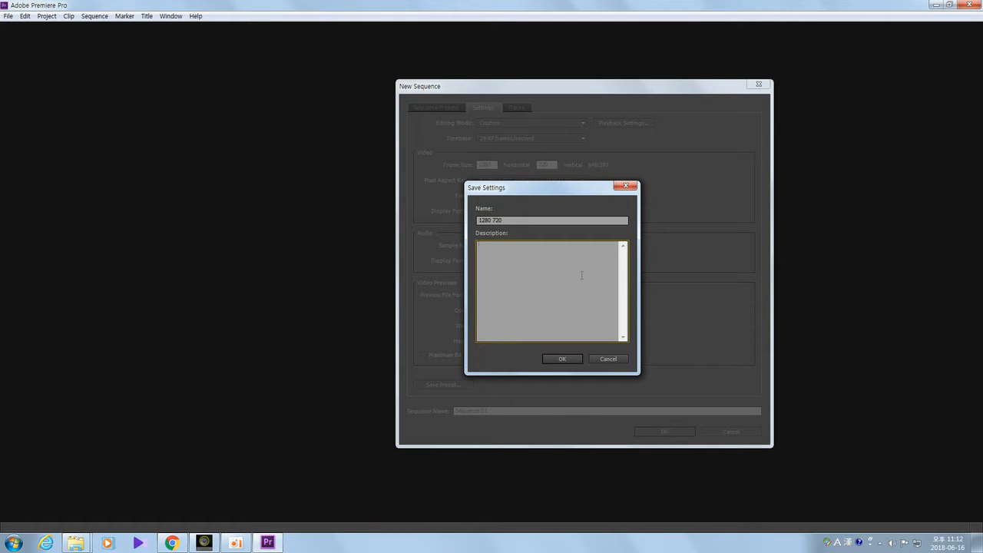
pyautogui.click(564, 359)
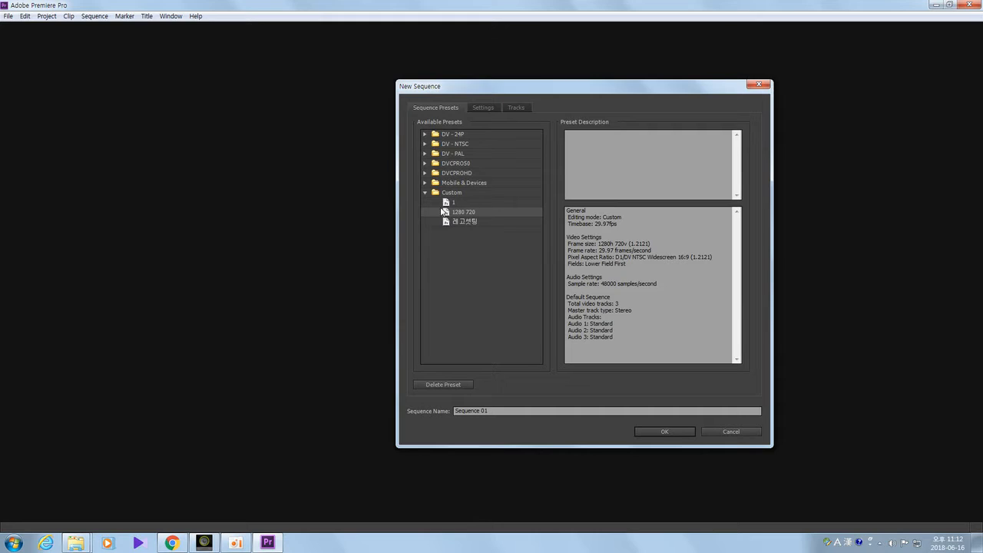
# Select the 1280 720 preset in the Custom folder and review its settings summary.
pyautogui.click(460, 246)
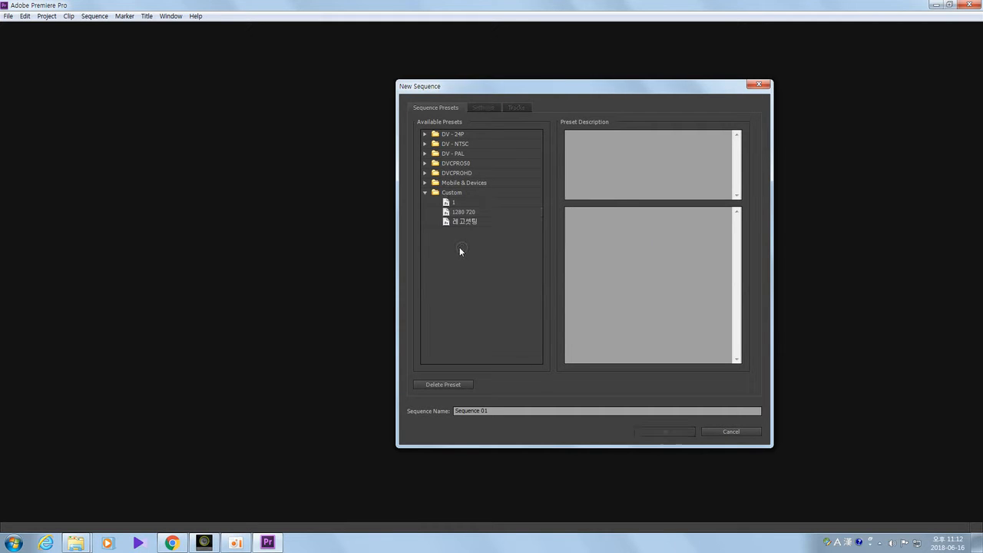
pyautogui.click(467, 212)
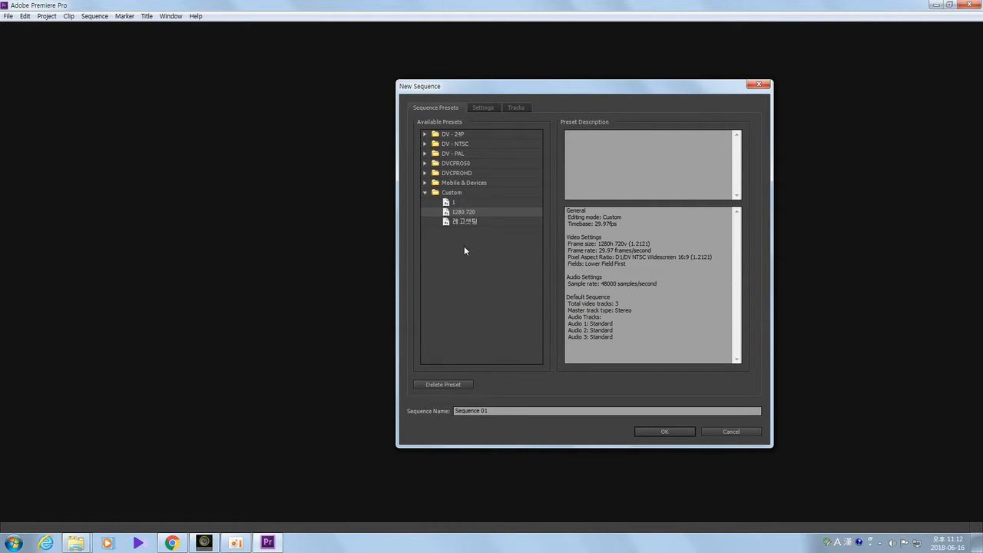
pyautogui.click(463, 250)
pyautogui.click(472, 214)
pyautogui.click(466, 254)
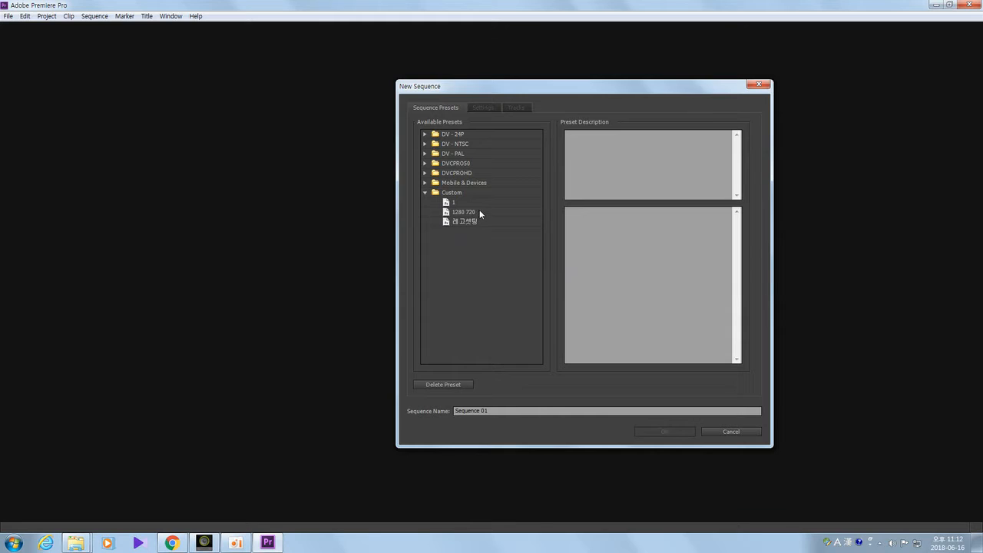
pyautogui.click(479, 211)
pyautogui.click(471, 258)
pyautogui.click(480, 211)
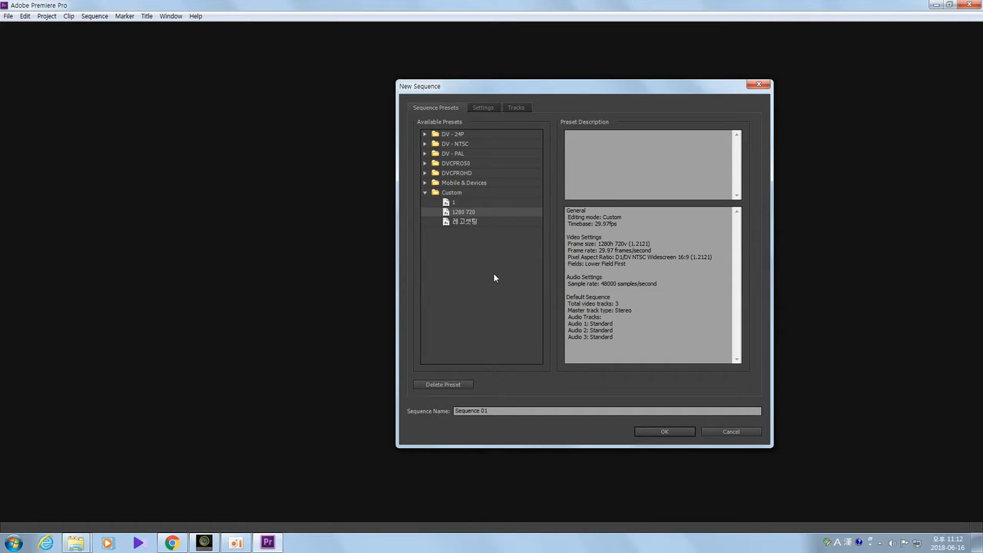
pyautogui.click(494, 273)
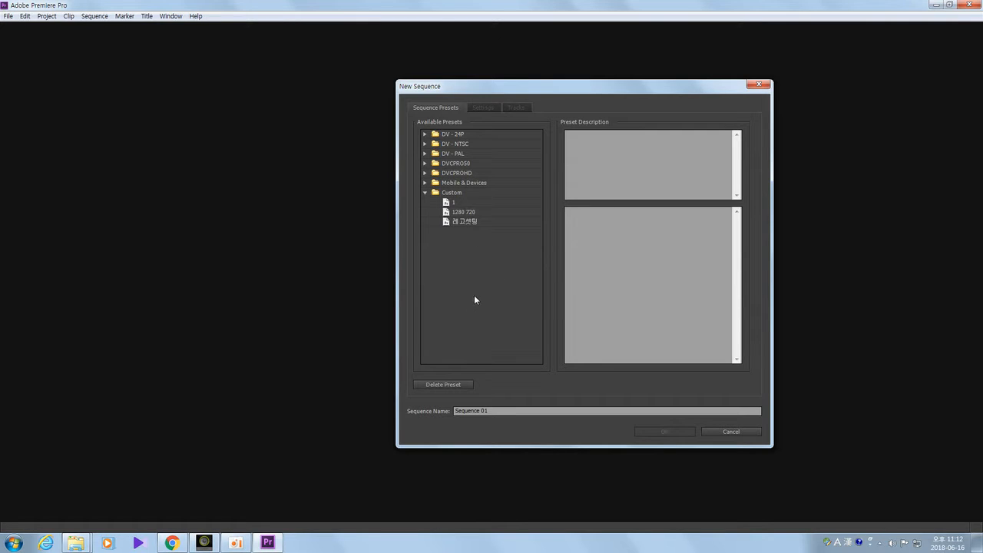
# Delete the custom preset 레고셋팅 and create Sequence 01 from the 1280 720 preset.
pyautogui.click(467, 221)
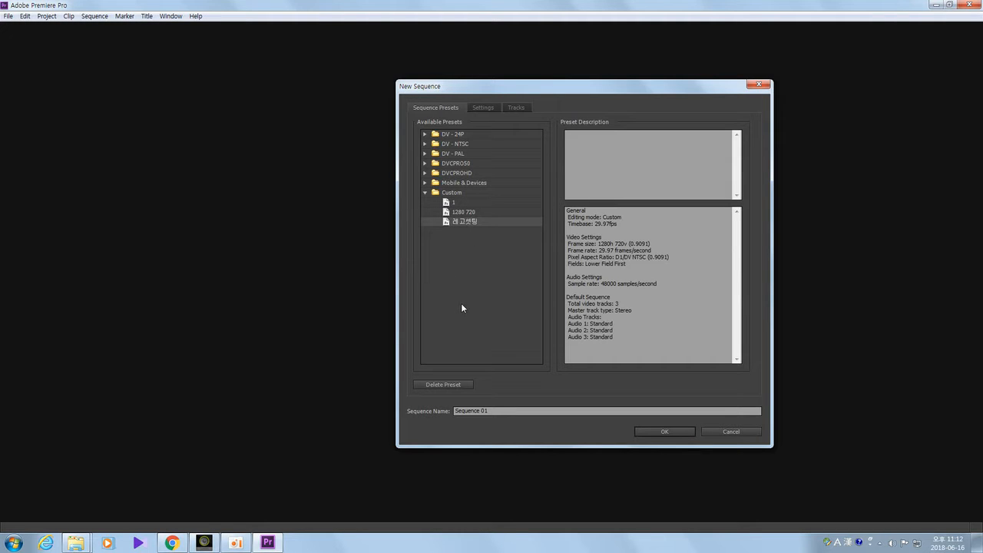
pyautogui.click(438, 384)
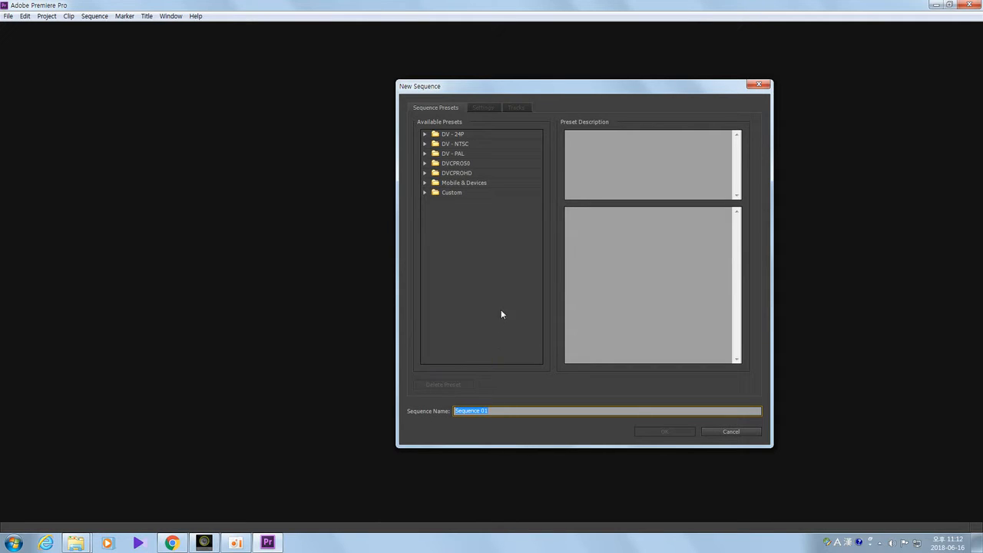
pyautogui.click(426, 192)
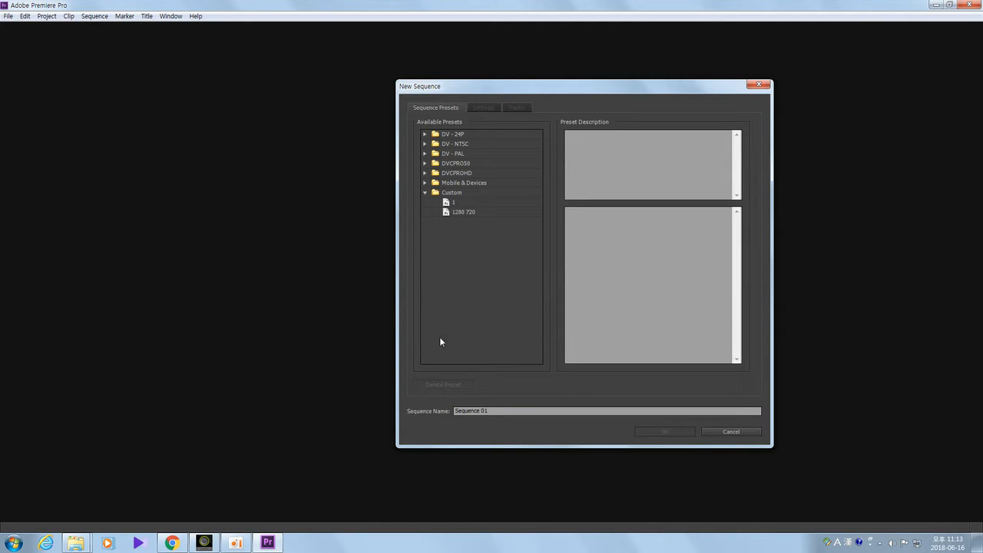
pyautogui.click(468, 212)
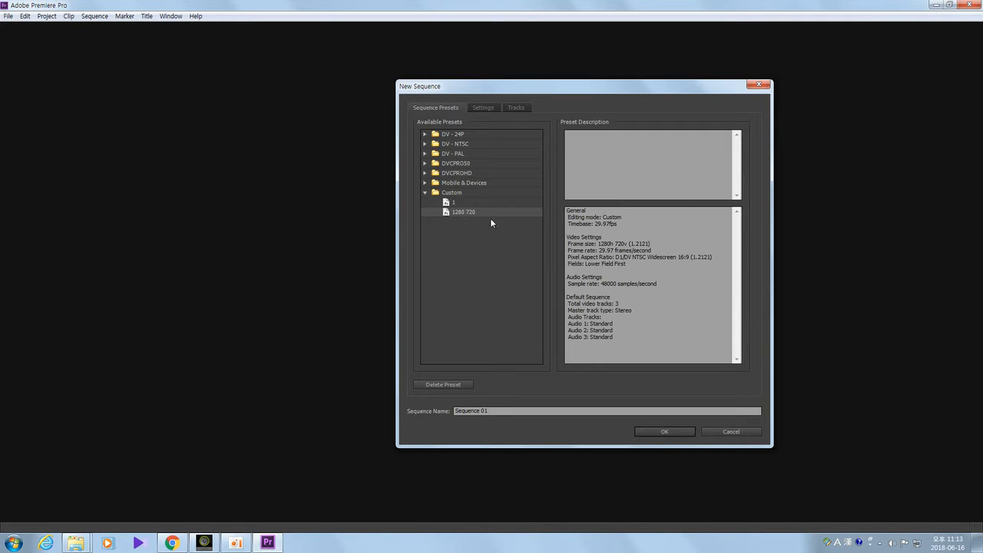
pyautogui.click(666, 432)
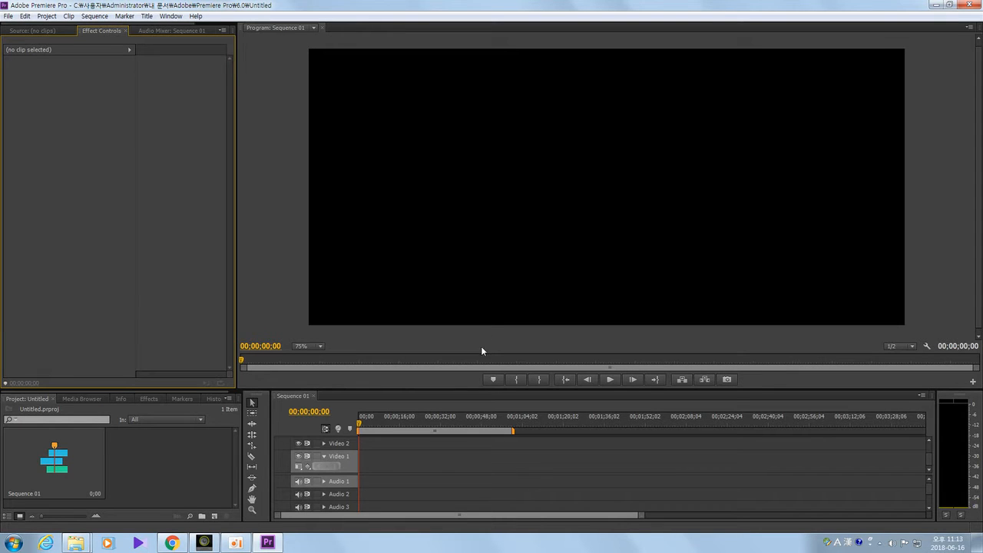
# Enlarge the Project and Timeline panels upward by resizing the boundary with the panels above.
pyautogui.moveTo(460, 391)
pyautogui.mouseDown()
pyautogui.moveTo(458, 436)
pyautogui.moveTo(471, 373)
pyautogui.mouseUp()
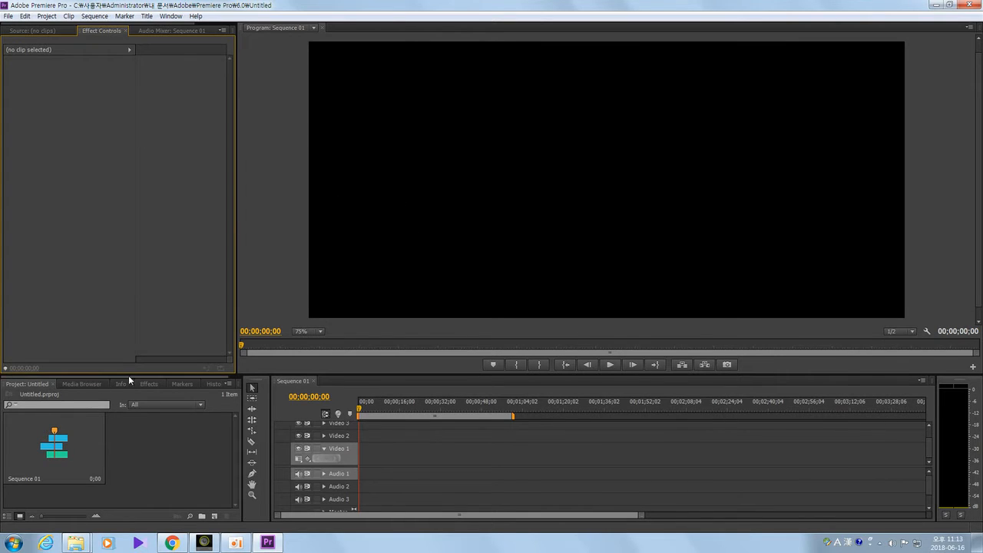
pyautogui.moveTo(133, 375); pyautogui.dragTo(150, 335)
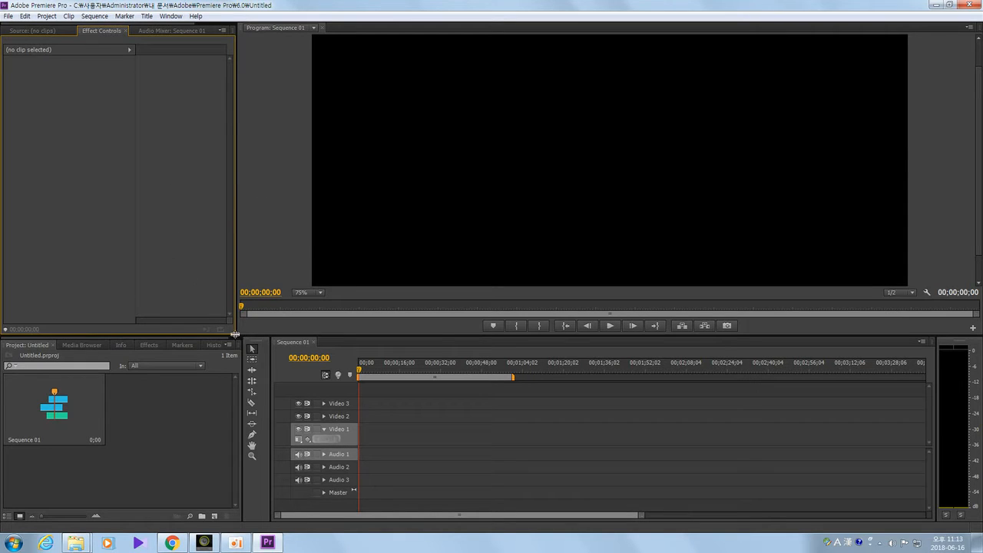
pyautogui.moveTo(235, 336); pyautogui.dragTo(237, 281)
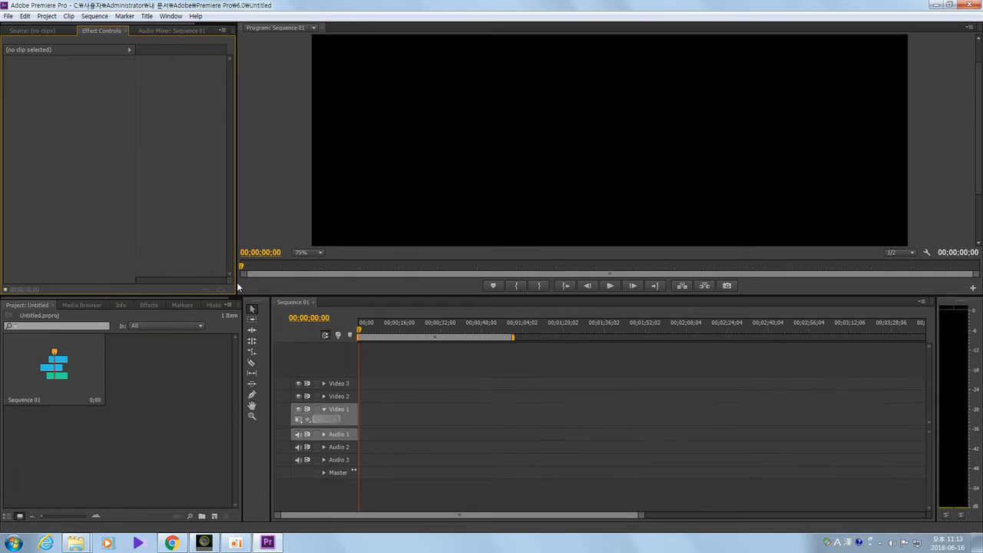
# Activate the Program monitor, Project, Timeline and Tools panels in turn to identify each one.
pyautogui.click(280, 164)
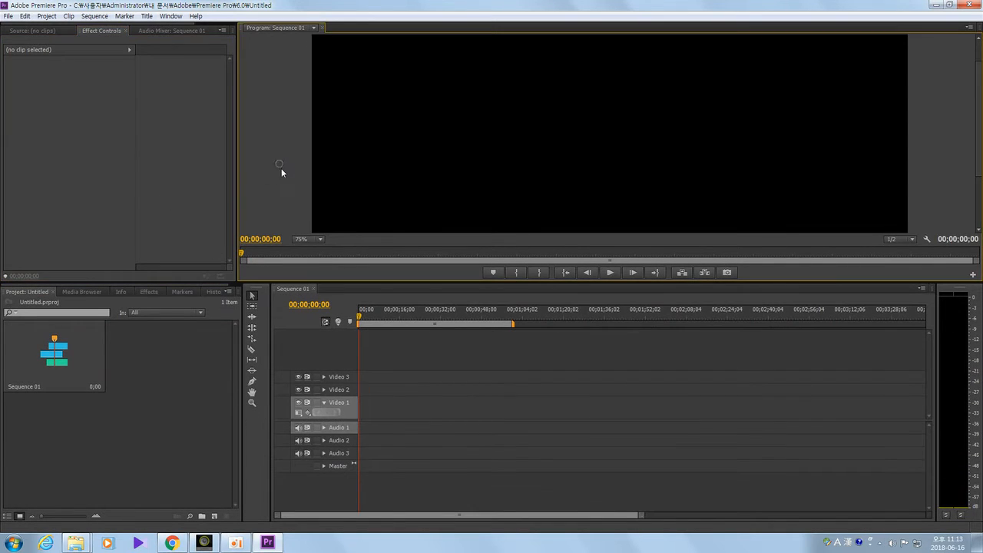
pyautogui.click(171, 356)
pyautogui.click(382, 348)
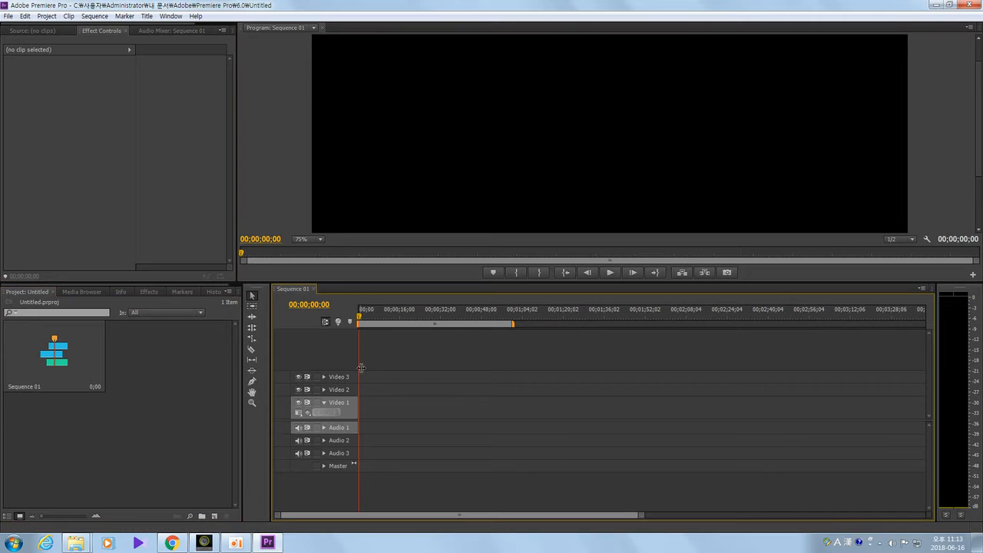
pyautogui.click(253, 426)
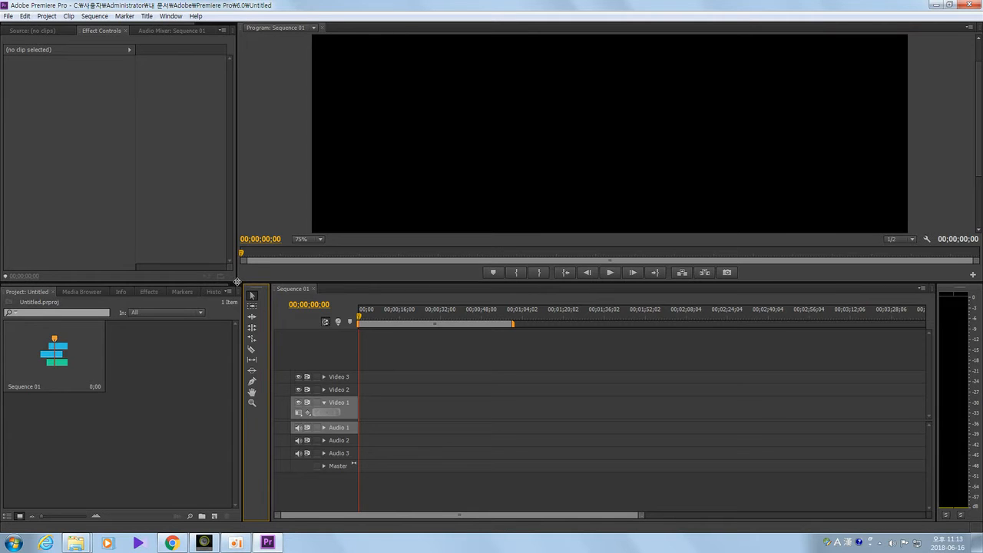
# Readjust the heights of the upper and lower panels, and narrow Effect Controls to widen the Program monitor.
pyautogui.moveTo(238, 281); pyautogui.dragTo(220, 351)
pyautogui.moveTo(186, 388); pyautogui.dragTo(261, 342)
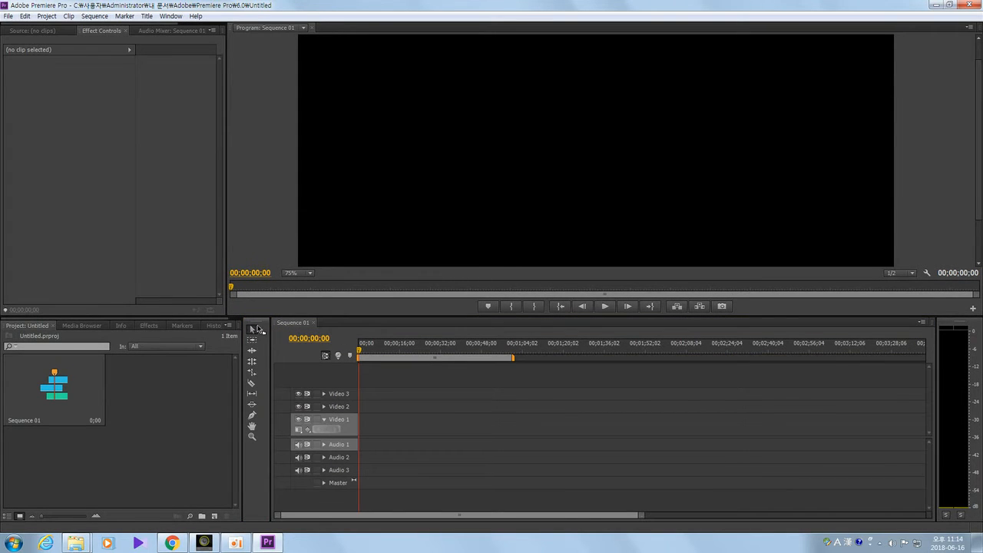
pyautogui.click(256, 325)
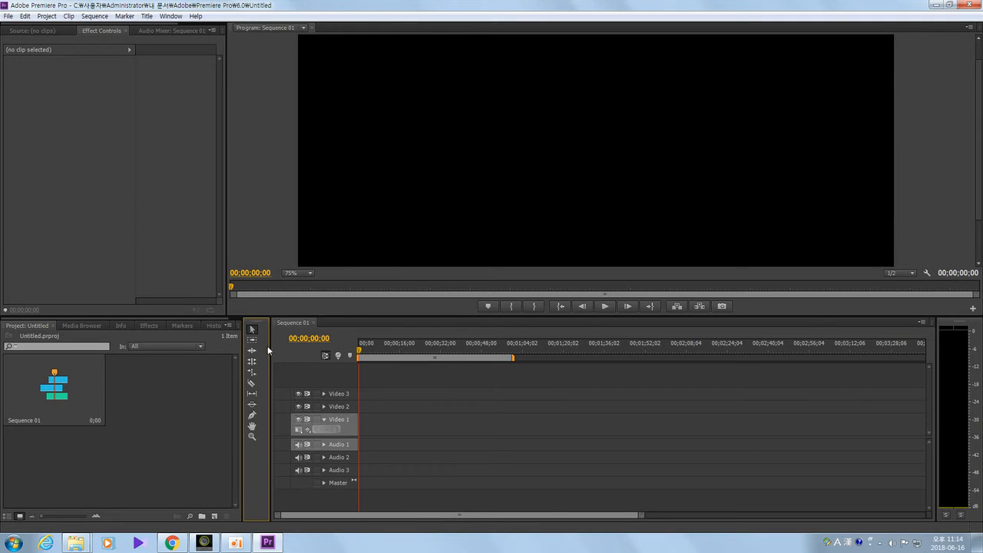
pyautogui.moveTo(254, 326)
pyautogui.mouseDown()
pyautogui.moveTo(343, 338)
pyautogui.moveTo(258, 331)
pyautogui.moveTo(197, 351)
pyautogui.moveTo(265, 343)
pyautogui.moveTo(195, 267)
pyautogui.moveTo(230, 265)
pyautogui.moveTo(253, 332)
pyautogui.moveTo(265, 333)
pyautogui.mouseUp()
pyautogui.moveTo(225, 142); pyautogui.dragTo(172, 165)
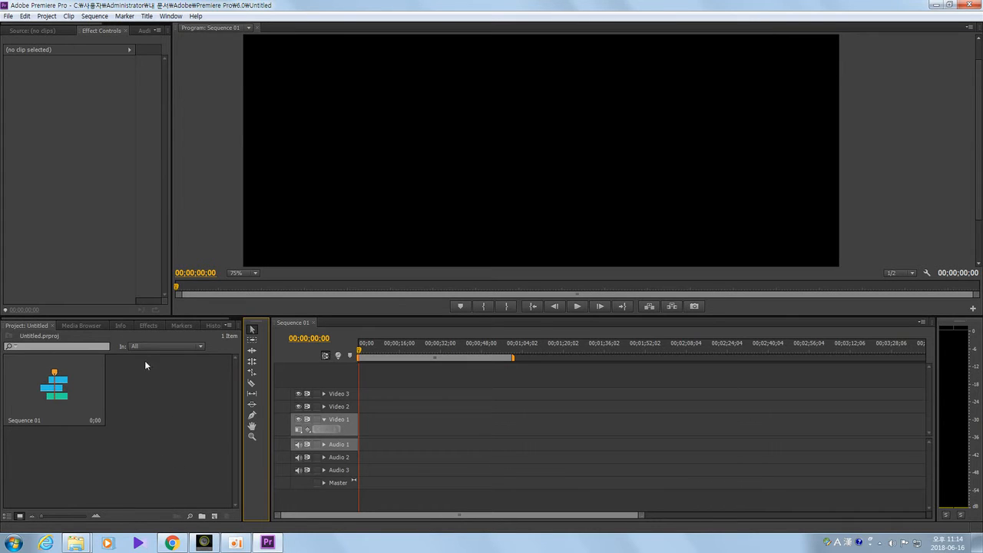
# Start a media import and open the 프리미어 소스 folder on the desktop.
pyautogui.doubleClick(168, 418)
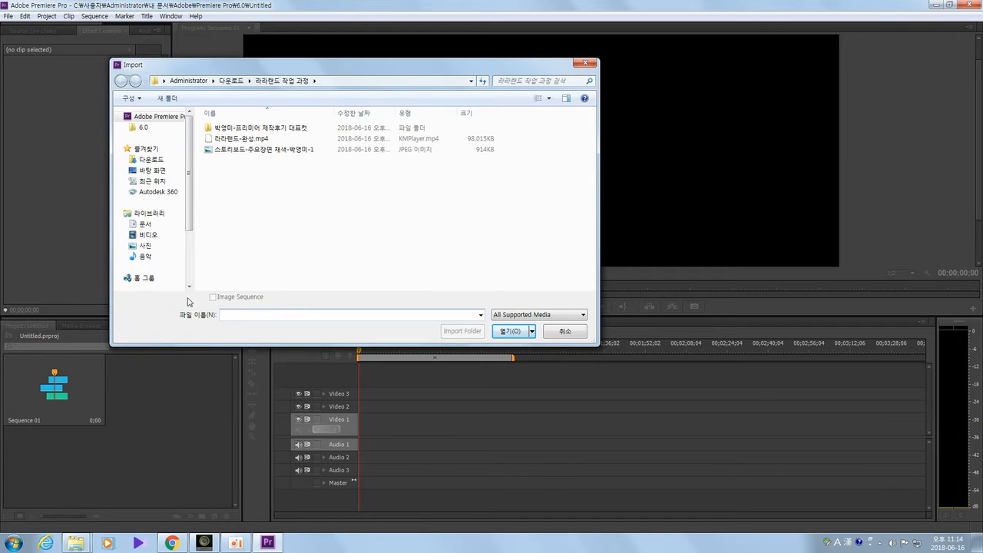
pyautogui.click(154, 171)
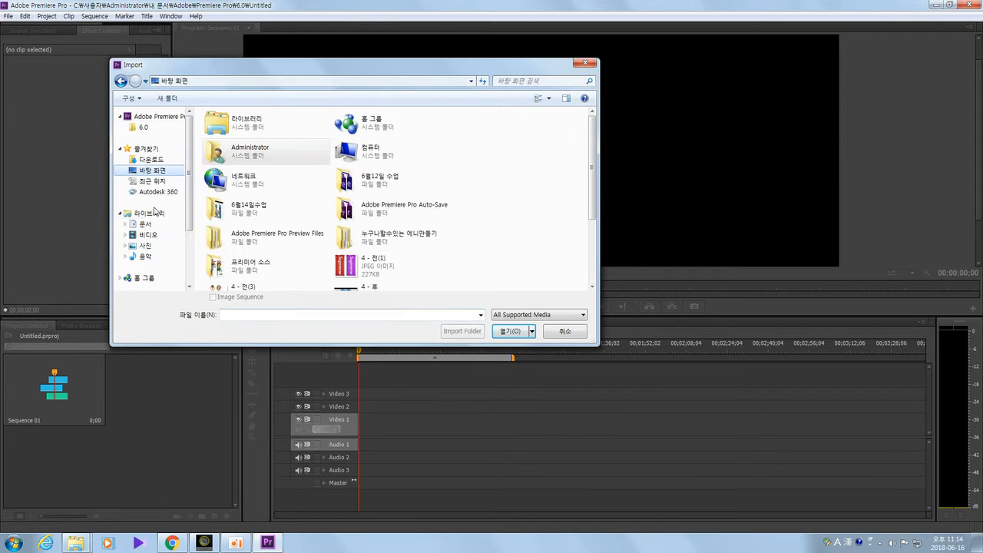
pyautogui.moveTo(593, 165); pyautogui.dragTo(594, 267)
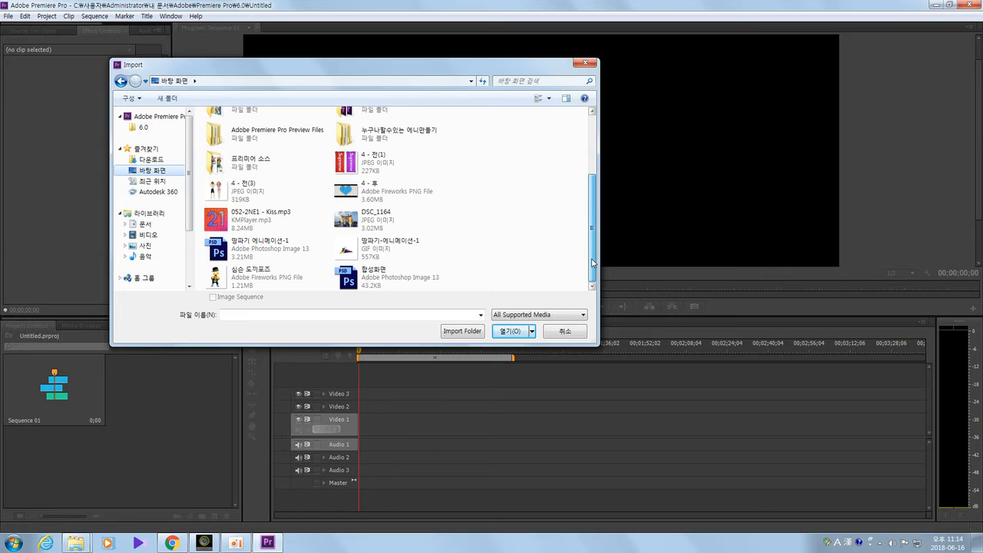
pyautogui.scroll(4, 593, 261)
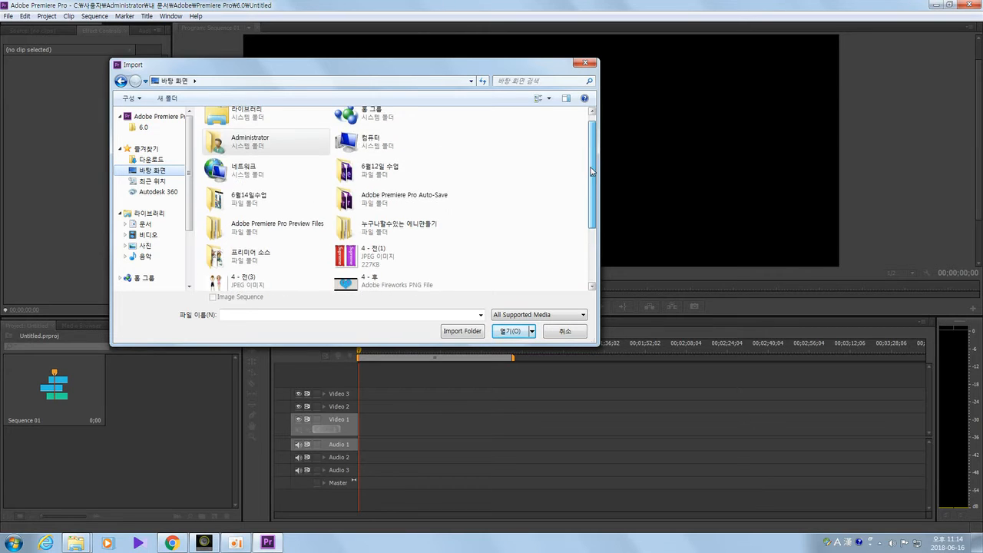
pyautogui.scroll(-4, 593, 249)
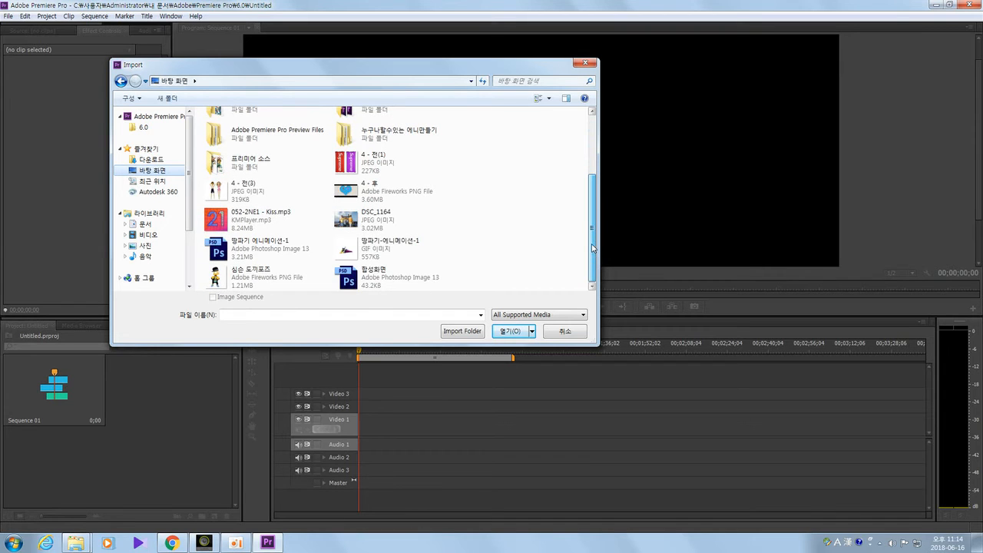
pyautogui.scroll(1, 589, 199)
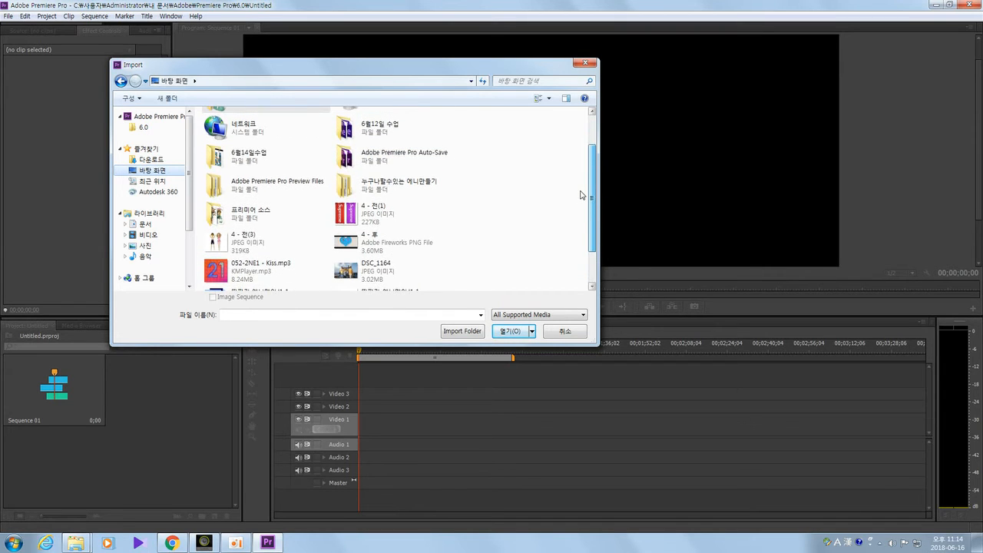
pyautogui.moveTo(581, 192); pyautogui.dragTo(582, 193)
pyautogui.click(255, 215)
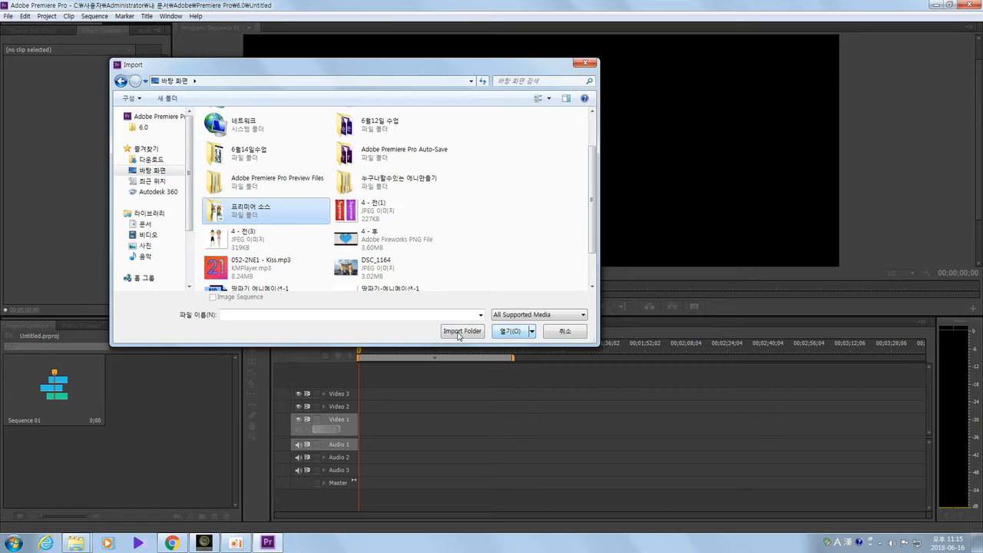
pyautogui.click(512, 333)
# Import the two cartoon character JPG images from the folder into the project and clear their selection.
pyautogui.moveTo(455, 258); pyautogui.dragTo(398, 186)
pyautogui.click(503, 333)
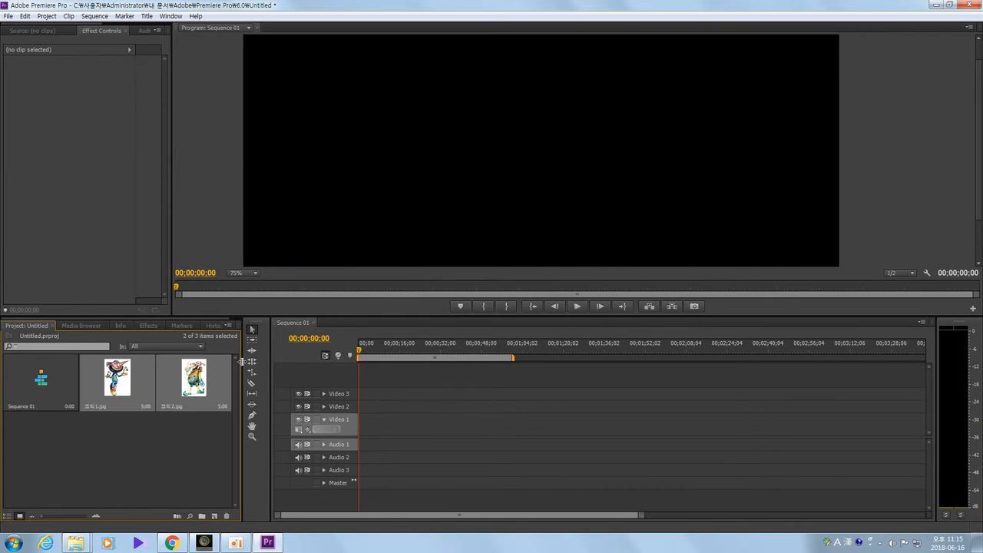
pyautogui.click(146, 442)
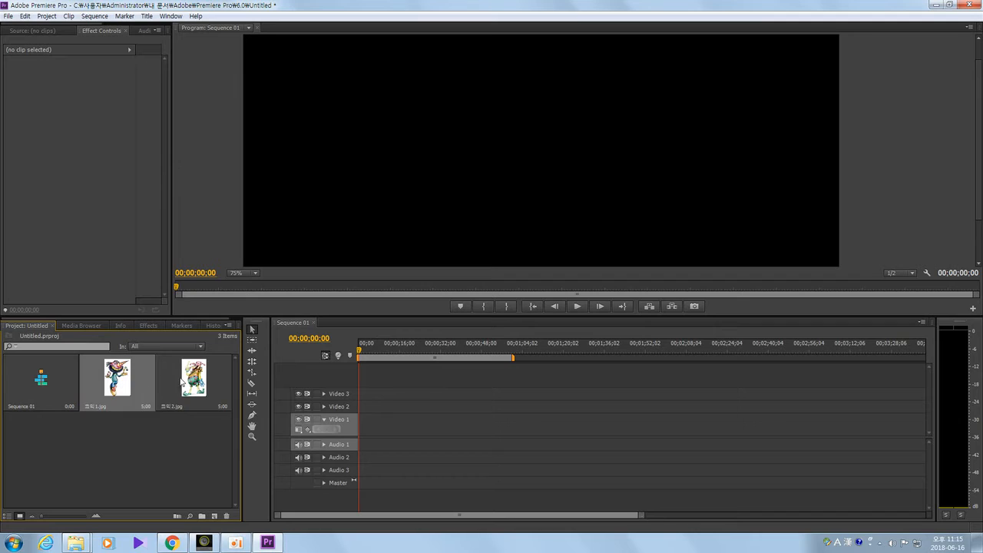
pyautogui.click(162, 453)
pyautogui.click(115, 383)
pyautogui.click(145, 449)
pyautogui.moveTo(515, 358); pyautogui.dragTo(524, 360)
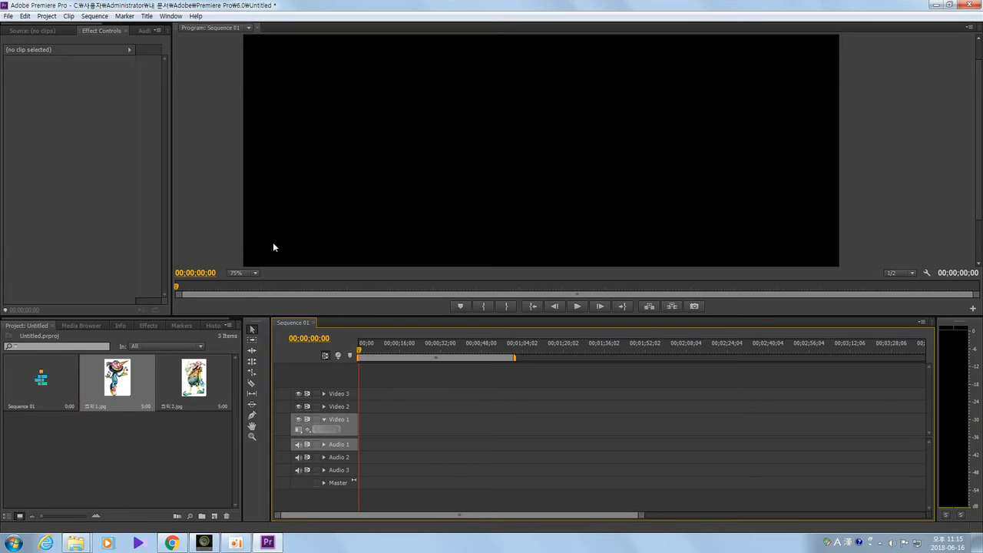
pyautogui.click(141, 441)
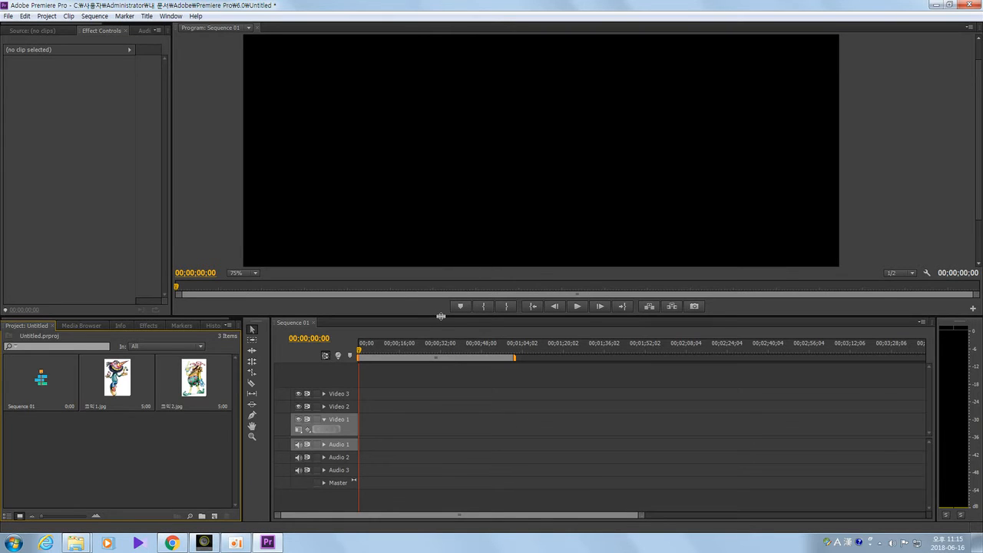
# Increase the height of the upper panels, view the Effects and Effect Controls panels, and return to the Project panel.
pyautogui.moveTo(440, 318); pyautogui.dragTo(448, 341)
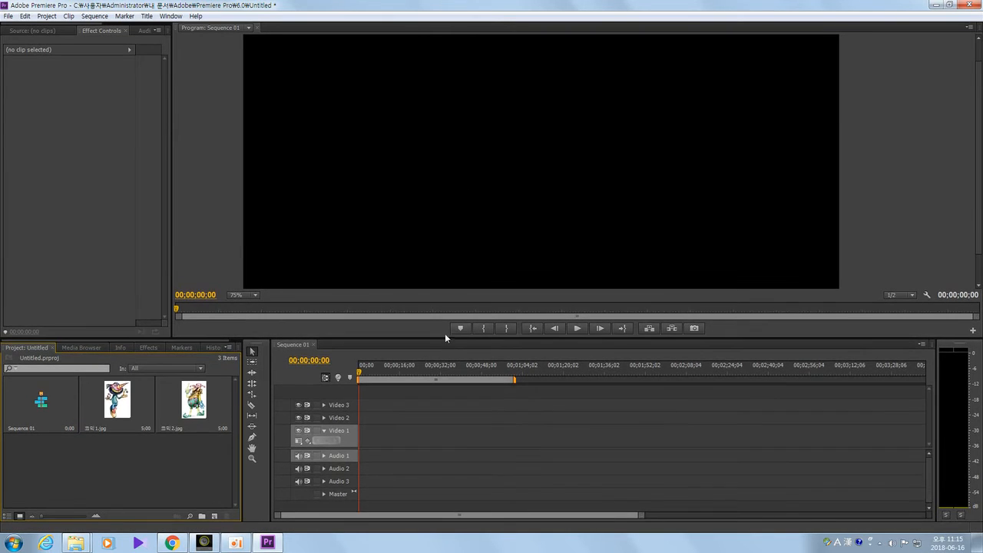
pyautogui.click(150, 347)
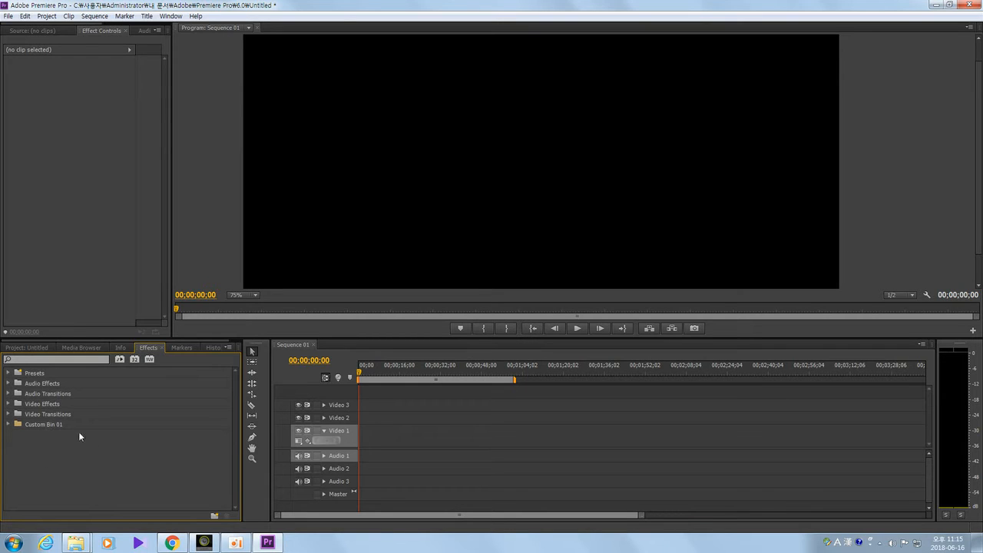
pyautogui.click(84, 131)
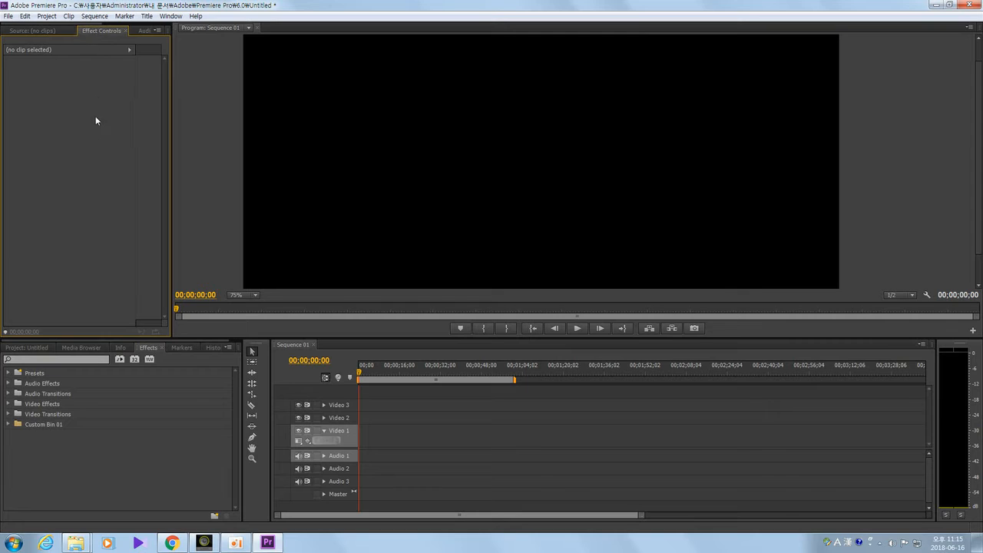
pyautogui.click(27, 347)
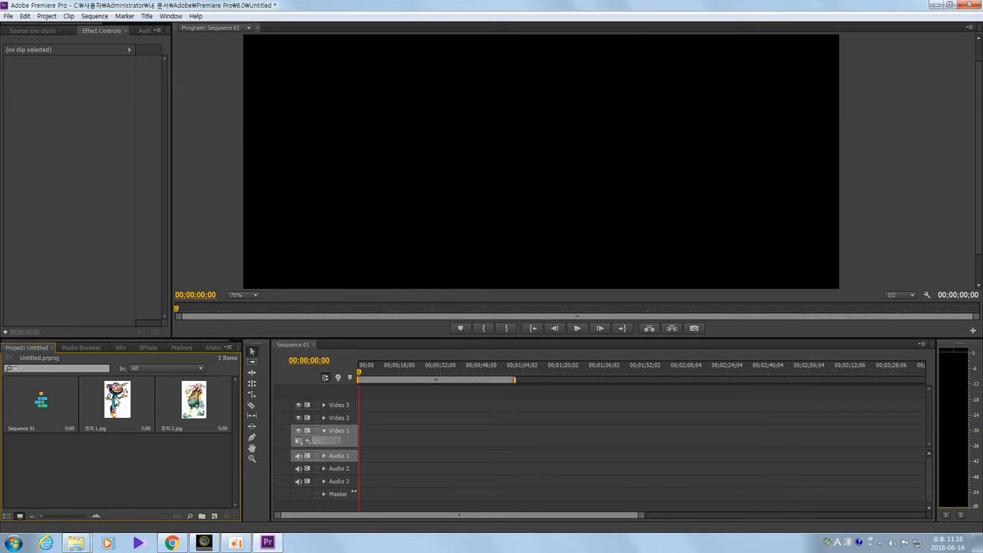
# Place 코믹 1.jpg at the start of Video 1, extend it to about 00;01;31;11, and match the work area to its length.
pyautogui.moveTo(115, 402); pyautogui.dragTo(360, 450)
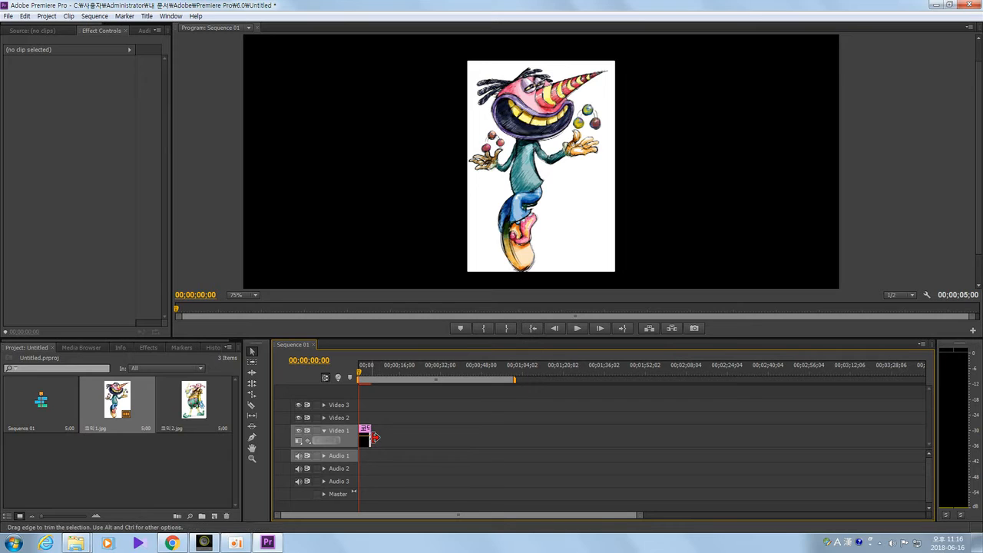
pyautogui.moveTo(374, 437); pyautogui.dragTo(407, 438)
pyautogui.moveTo(450, 436); pyautogui.dragTo(593, 437)
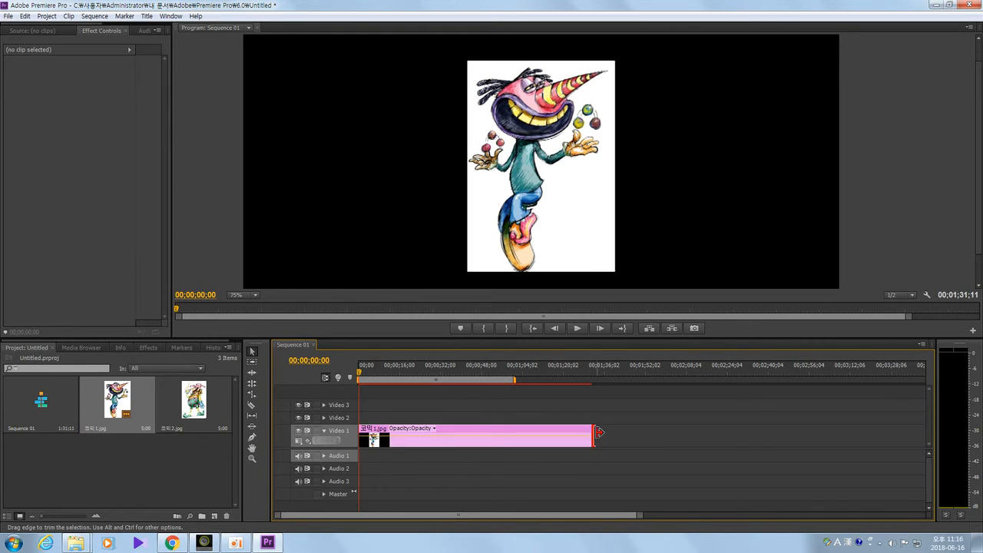
pyautogui.doubleClick(529, 380)
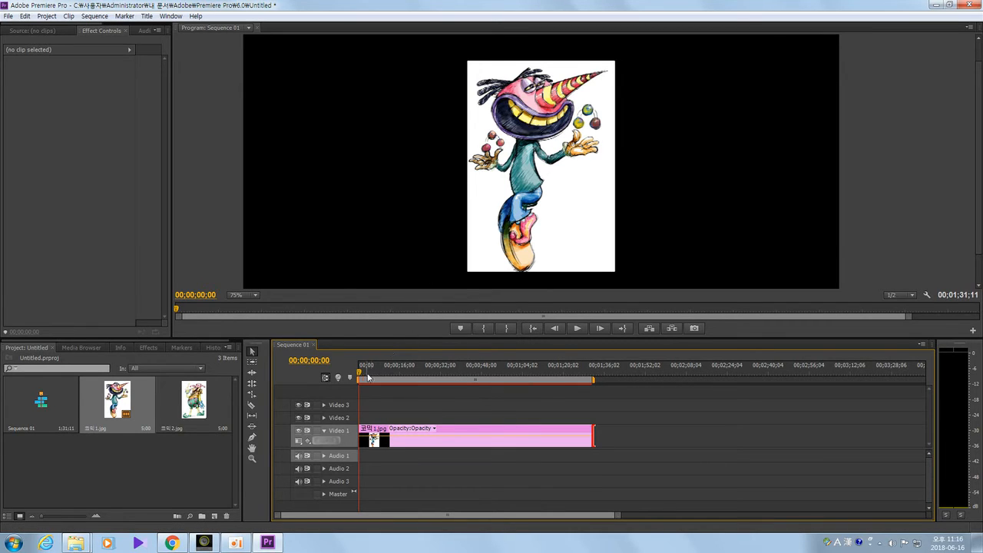
pyautogui.moveTo(359, 377)
pyautogui.mouseDown()
pyautogui.moveTo(494, 378)
pyautogui.moveTo(352, 392)
pyautogui.moveTo(452, 393)
pyautogui.moveTo(348, 381)
pyautogui.mouseUp()
# Examine the Program, Source and Effect Controls panels and the list of effect properties on the Video 1 clip.
pyautogui.click(523, 238)
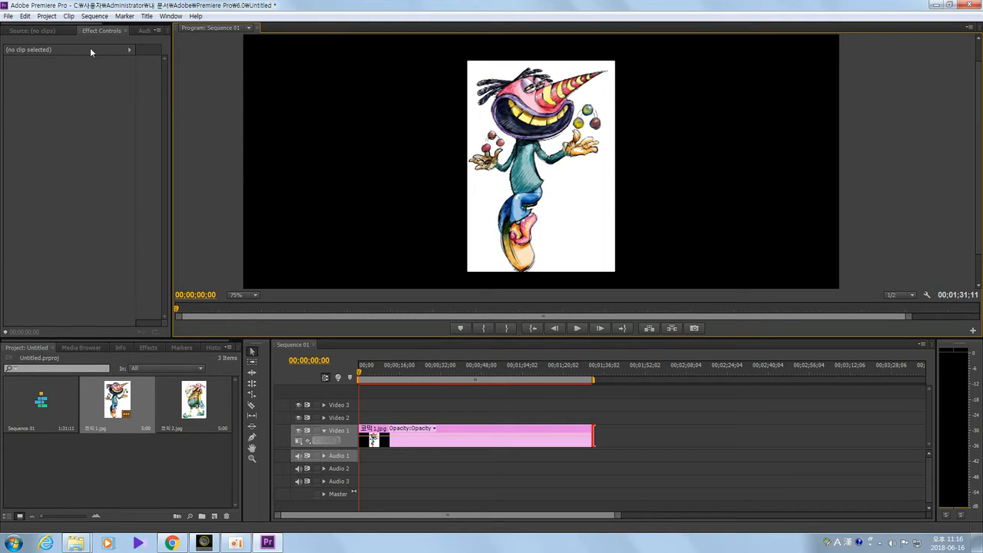
pyautogui.click(31, 31)
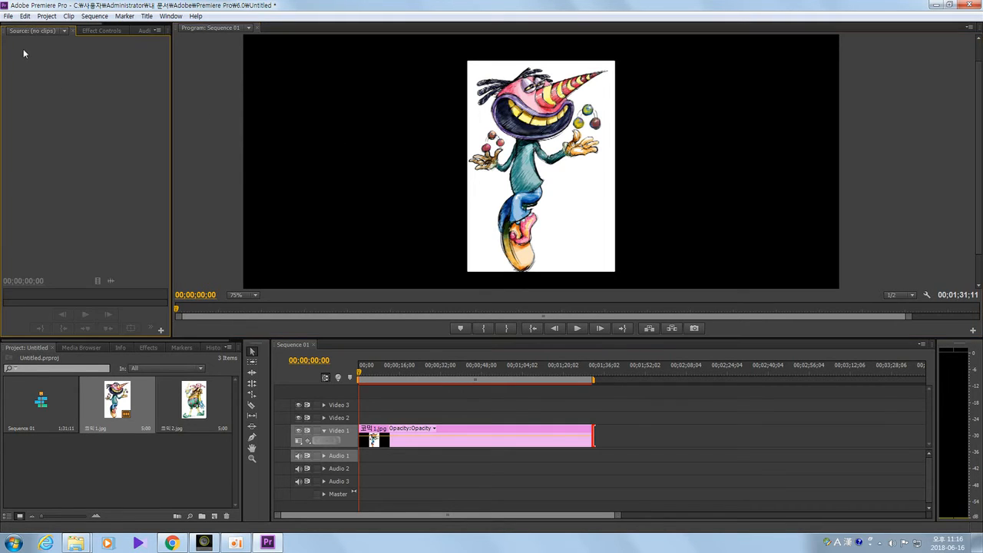
pyautogui.click(96, 32)
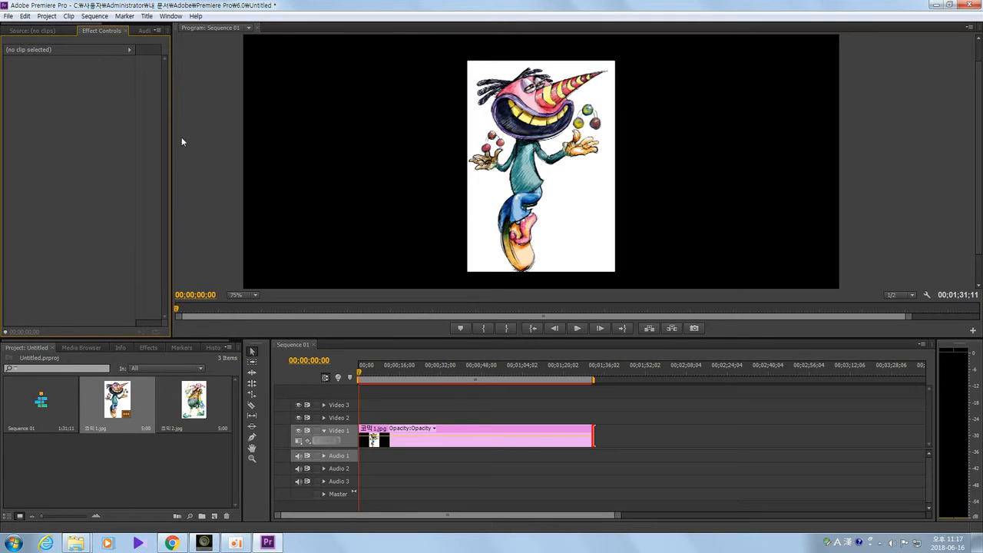
pyautogui.click(424, 428)
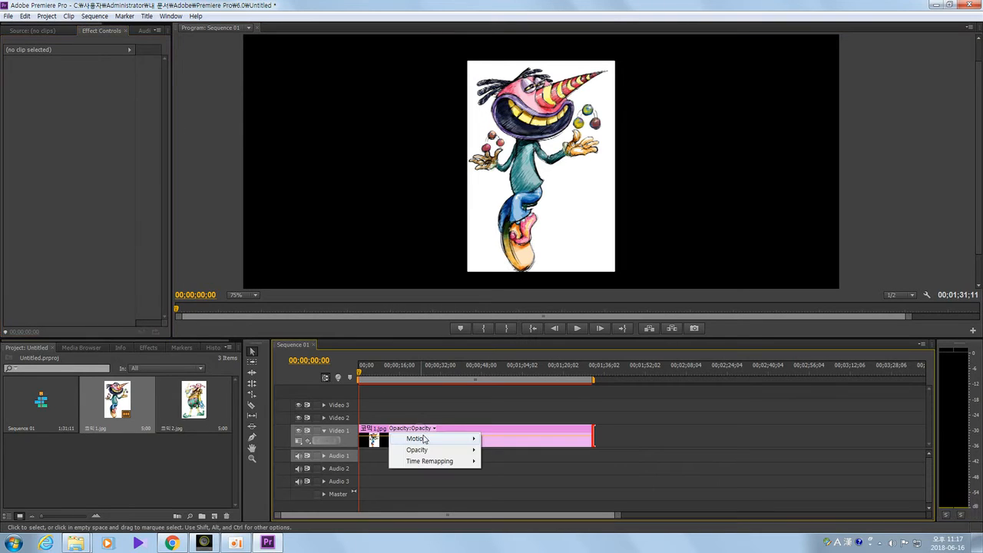
pyautogui.click(100, 31)
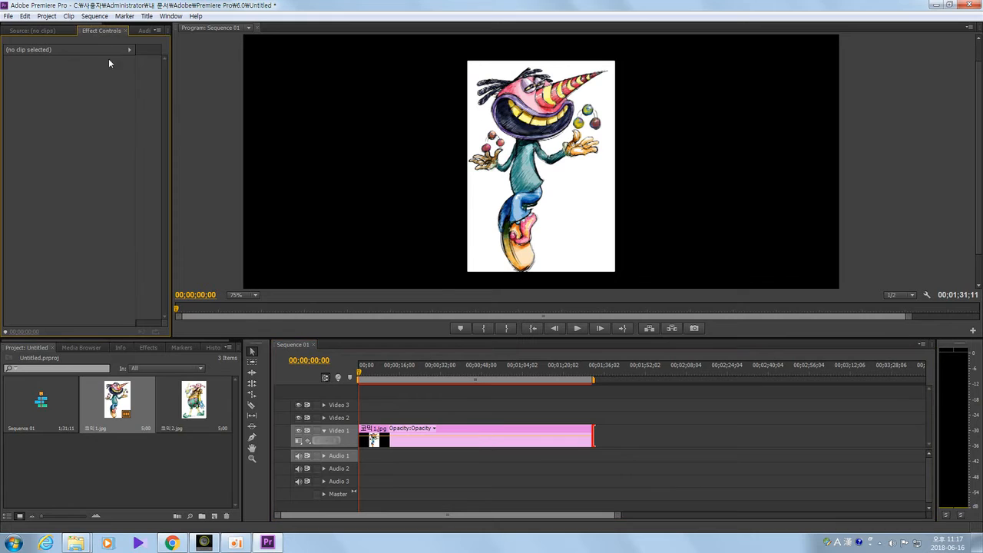
# Open the 코믹 1.jpg clip from Video 1, display its Effect Controls, and widen that panel slightly.
pyautogui.doubleClick(451, 432)
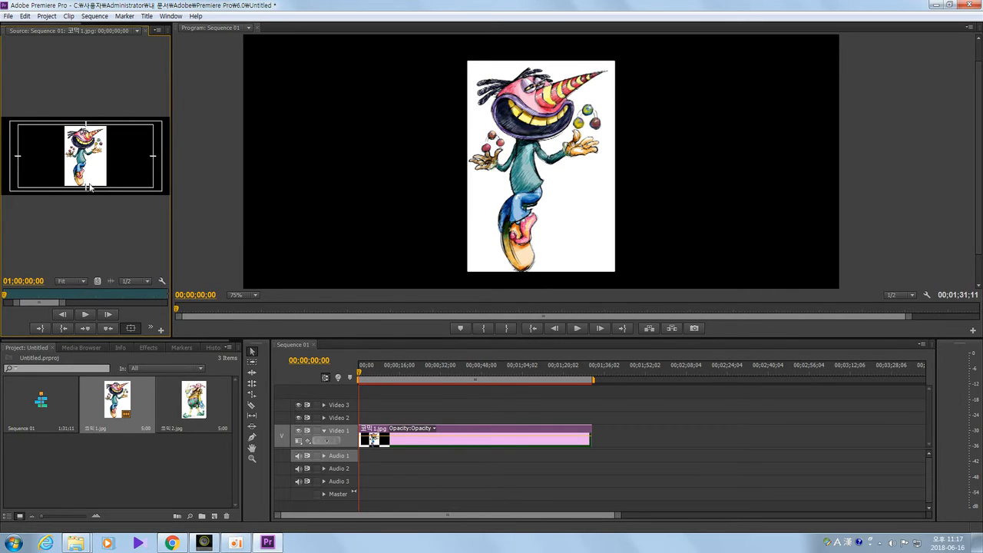
pyautogui.moveTo(171, 142); pyautogui.dragTo(294, 158)
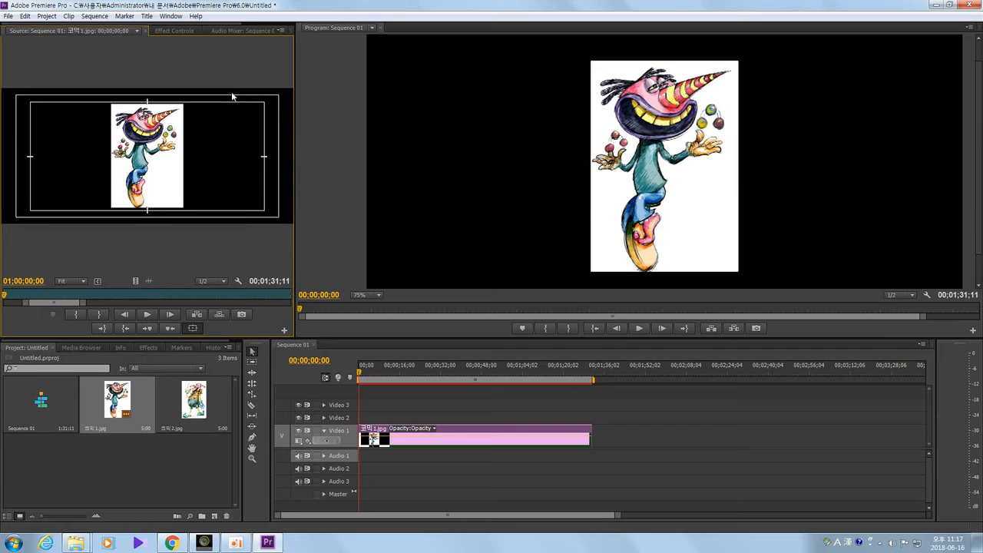
pyautogui.click(169, 30)
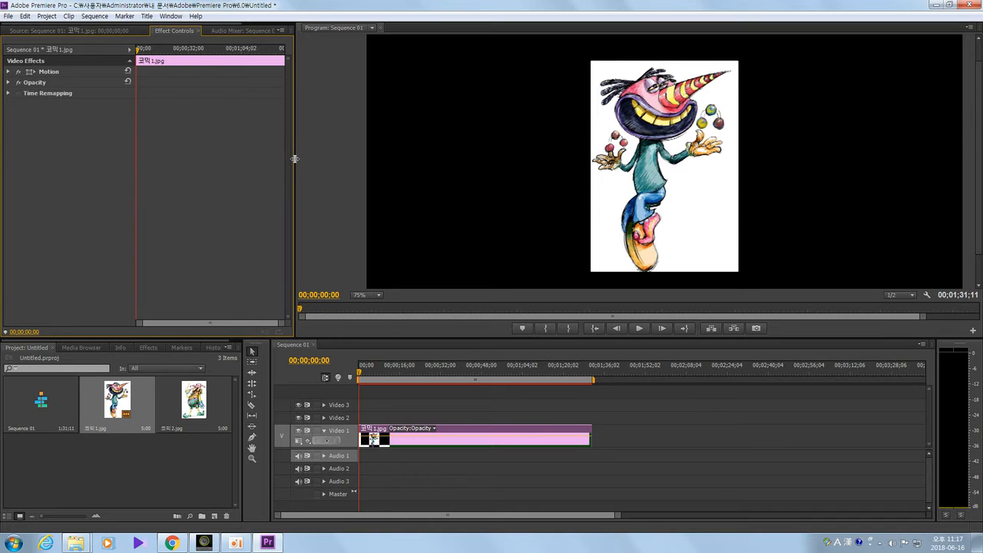
pyautogui.moveTo(294, 159); pyautogui.dragTo(207, 184)
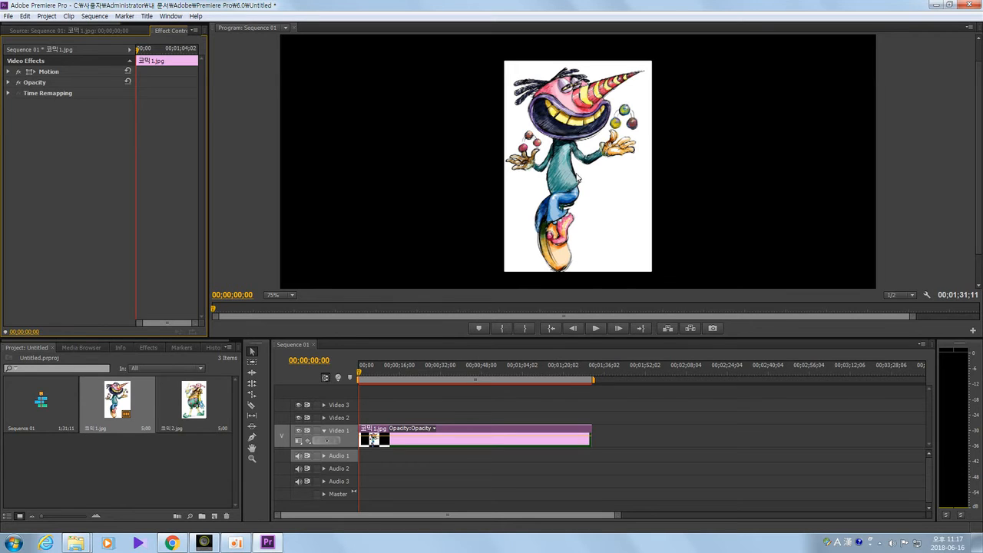
# Select the clip's Motion effect and move the image to the left part of the frame in the Program monitor.
pyautogui.click(48, 72)
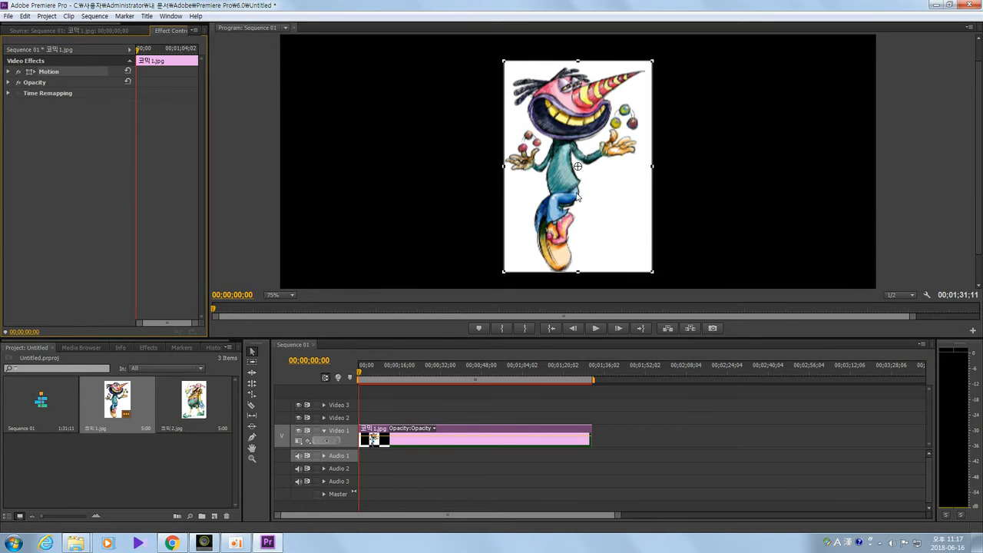
pyautogui.moveTo(572, 197); pyautogui.dragTo(388, 196)
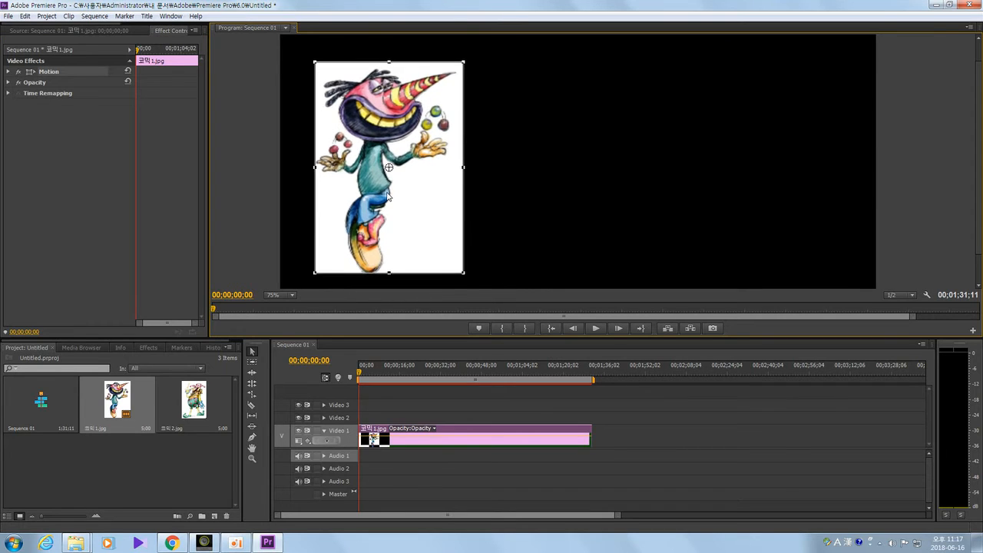
# Preview the Program monitor at 10%, 25% and 50% magnification, and return it to 75%.
pyautogui.click(292, 295)
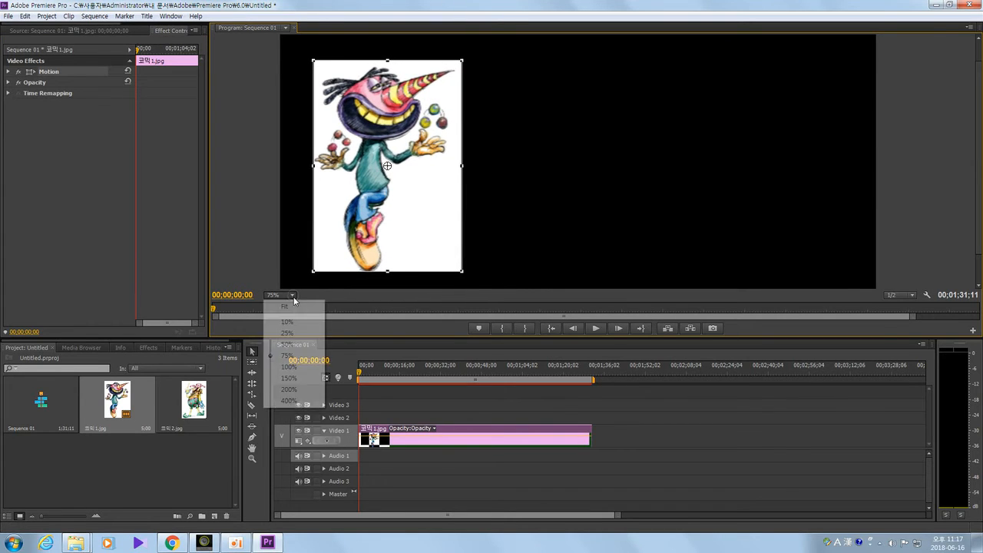
pyautogui.click(287, 322)
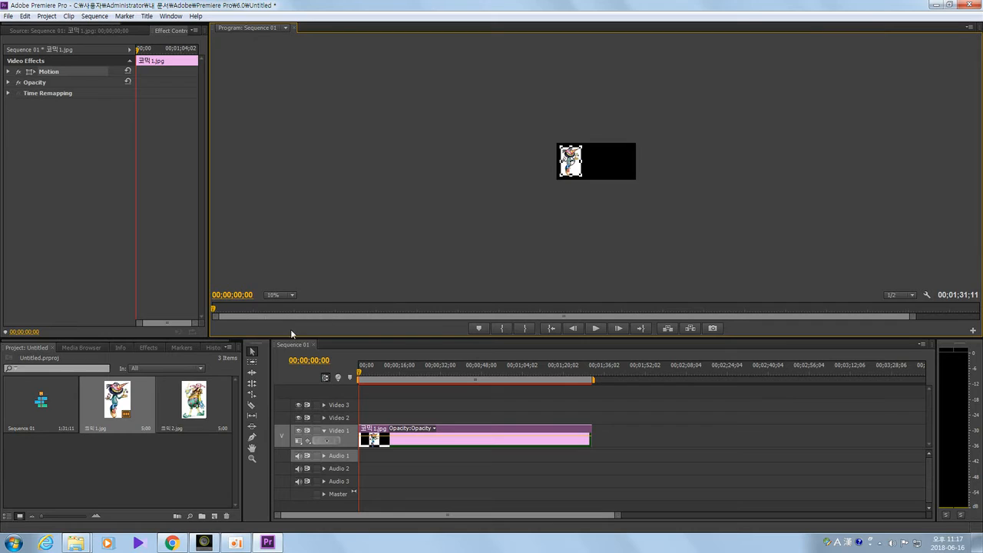
pyautogui.click(291, 296)
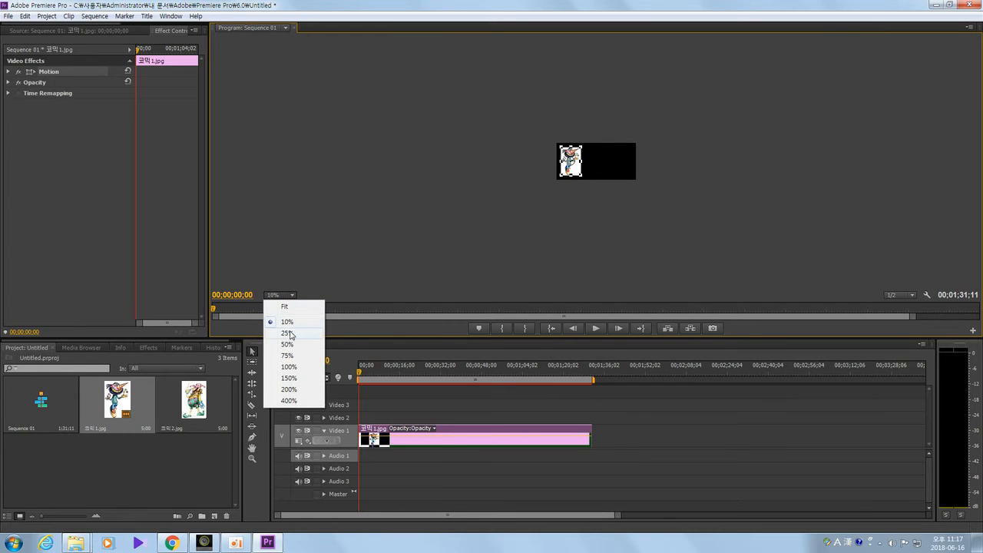
pyautogui.click(290, 332)
pyautogui.click(292, 297)
pyautogui.click(288, 344)
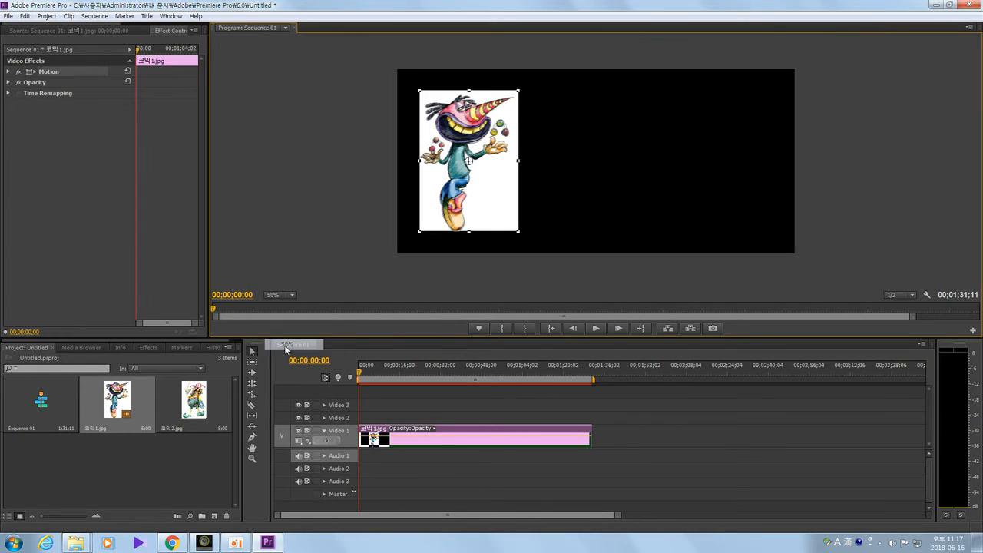
pyautogui.click(292, 295)
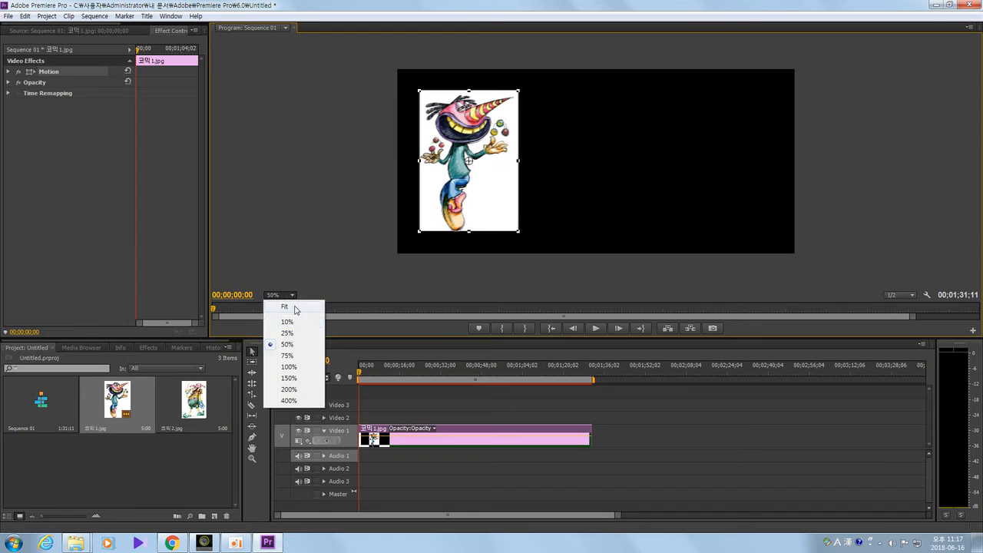
pyautogui.click(287, 356)
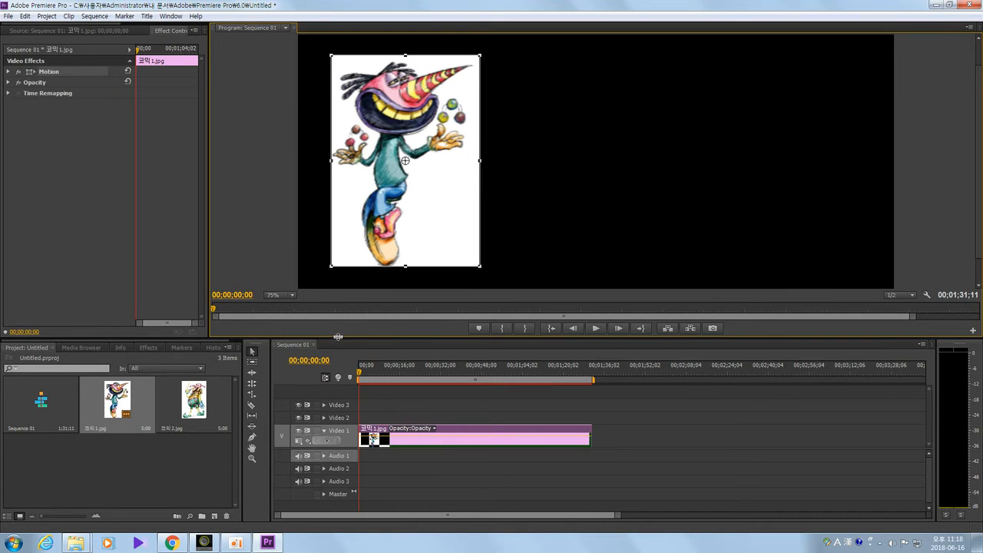
# Make the Program monitor taller, scrub the playhead through the clip, and return it to 00;00;00;00.
pyautogui.moveTo(337, 336); pyautogui.dragTo(338, 379)
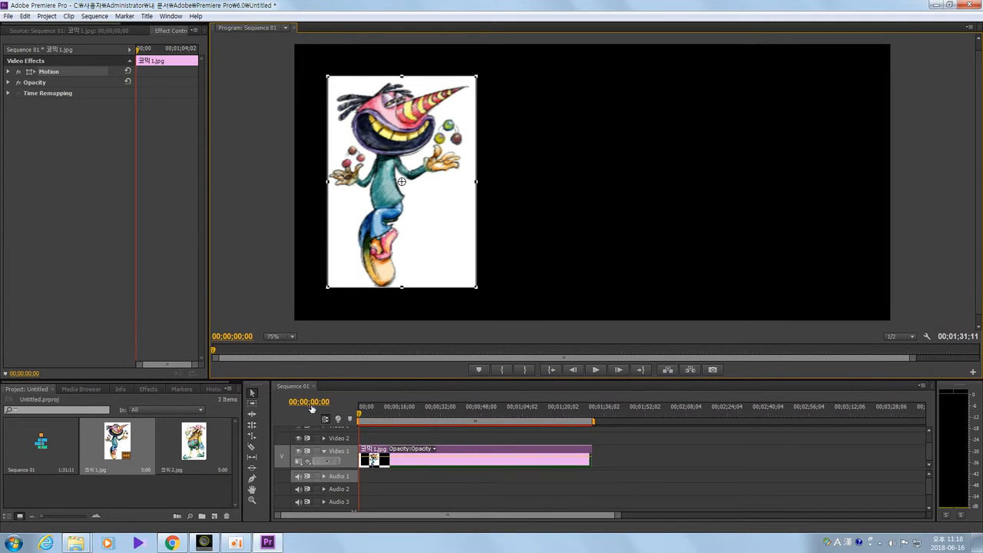
pyautogui.moveTo(312, 403); pyautogui.dragTo(394, 403)
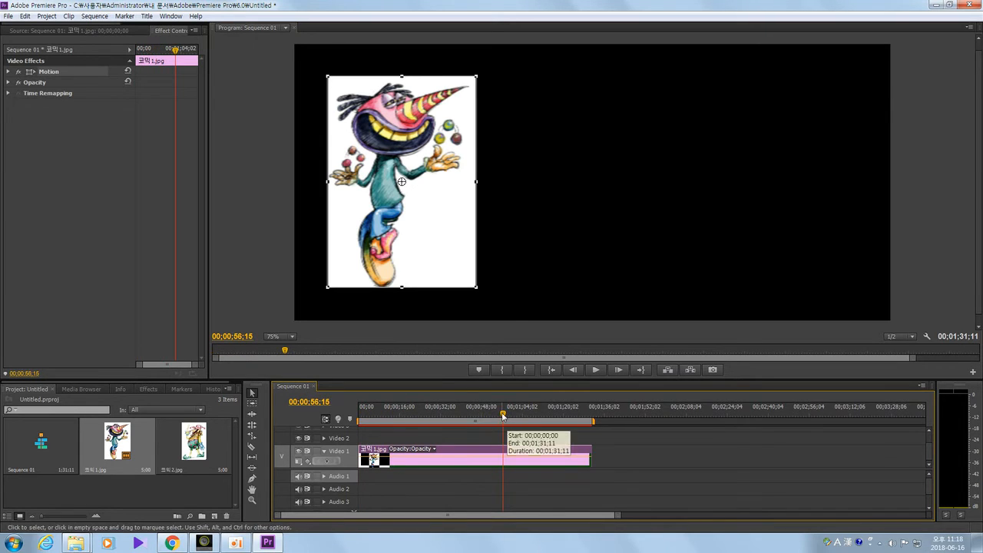
pyautogui.moveTo(503, 415); pyautogui.dragTo(377, 421)
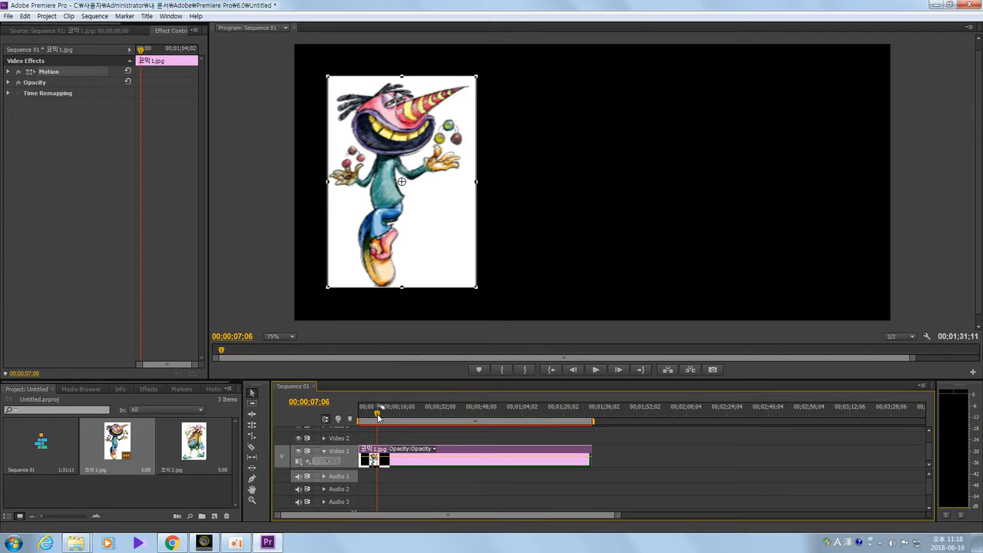
pyautogui.moveTo(378, 417); pyautogui.dragTo(354, 426)
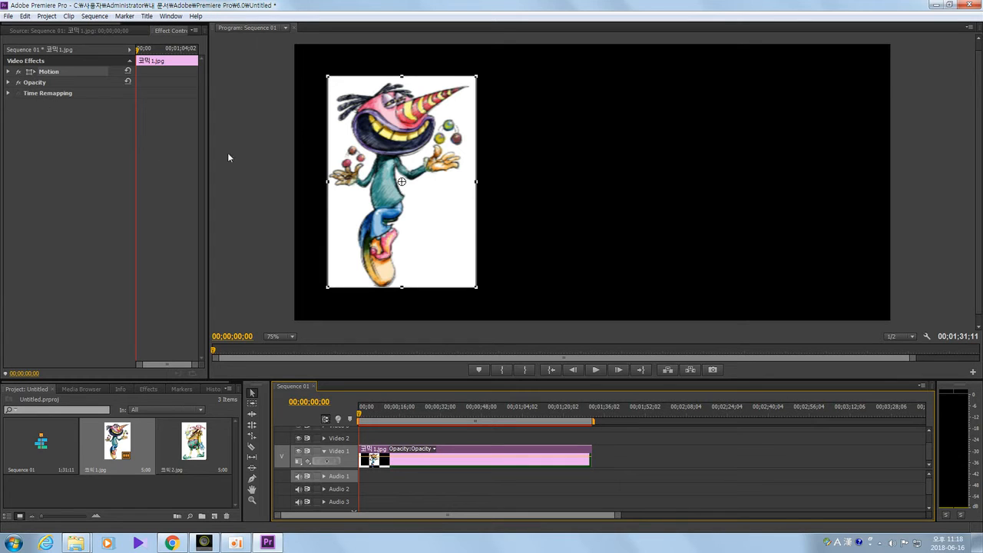
# Reselect the clip's Motion effect and expand its properties.
pyautogui.click(531, 255)
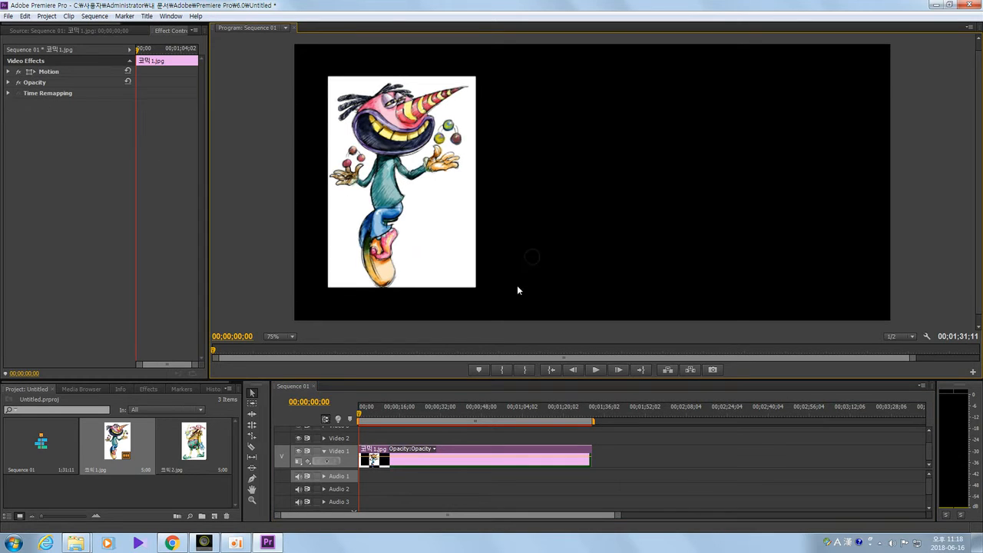
pyautogui.click(45, 72)
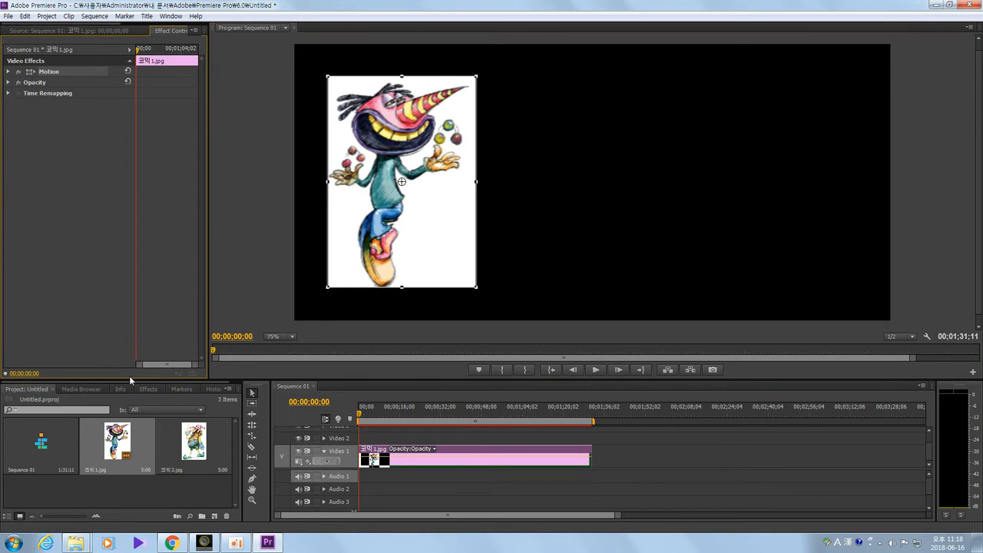
pyautogui.click(9, 72)
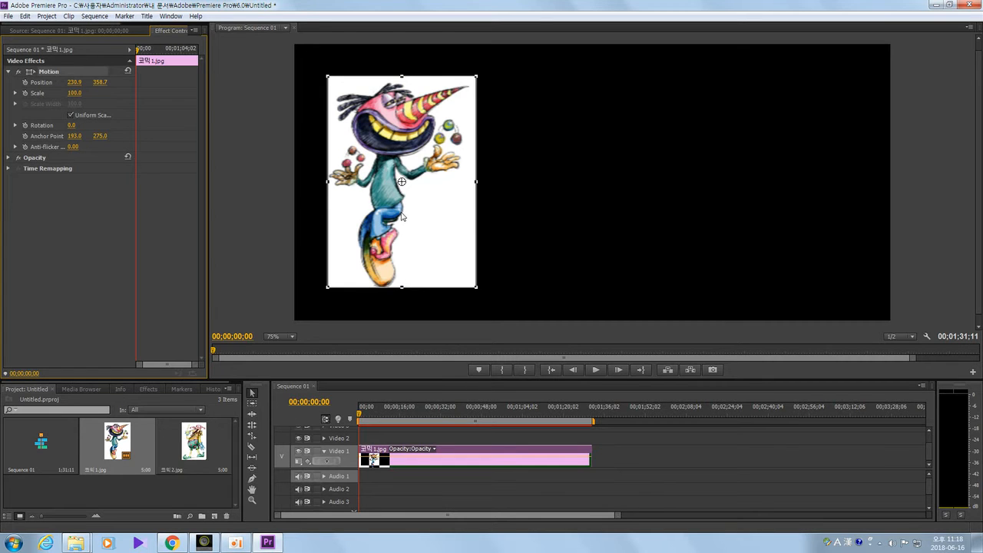
# Reposition the image near the frame's left edge at about 201, 357, and enable Position keyframing at 00;00;00;00.
pyautogui.moveTo(404, 218); pyautogui.dragTo(534, 221)
pyautogui.moveTo(690, 225); pyautogui.dragTo(388, 216)
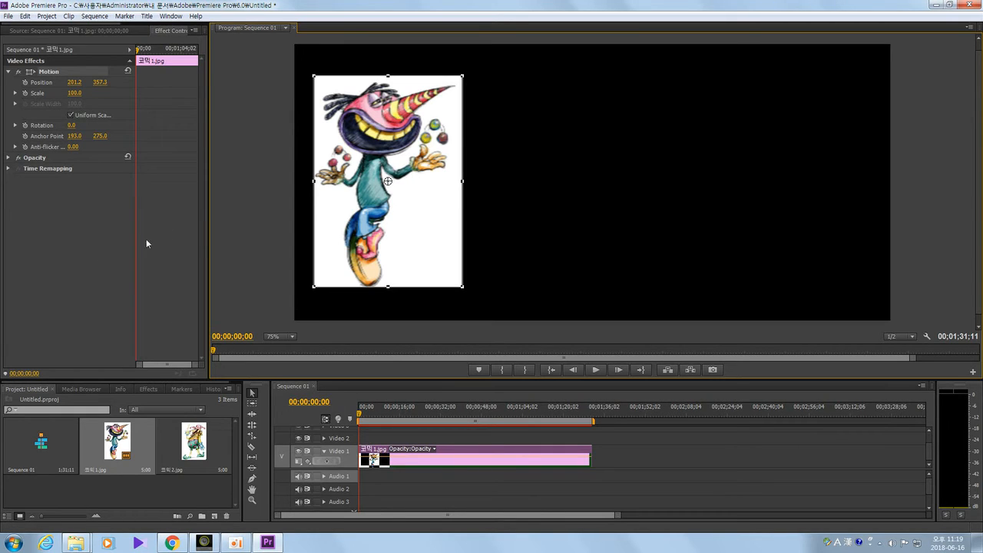
pyautogui.click(25, 83)
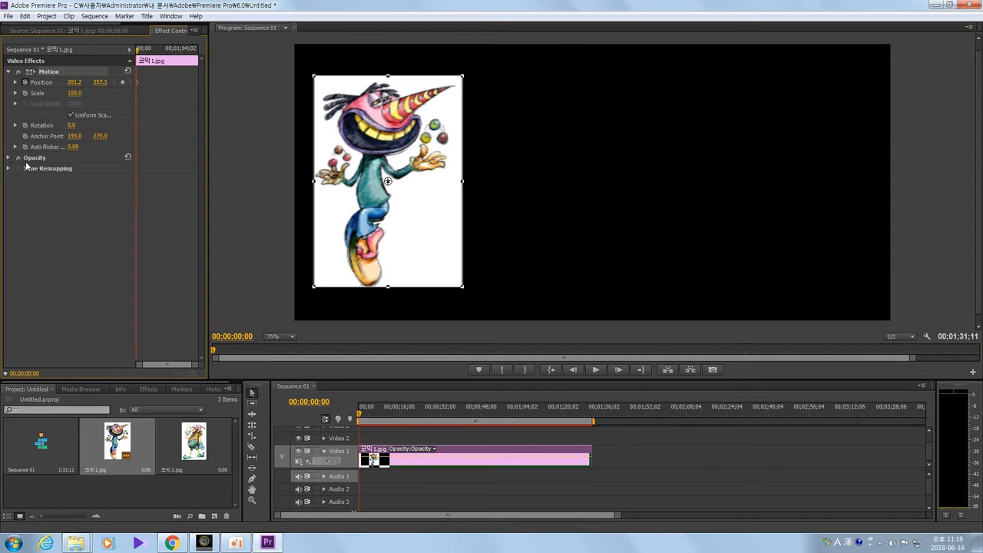
# Make the timeline panel taller and move the playhead to 00;00;01;00 by entering a frame value of 30.
pyautogui.click(360, 415)
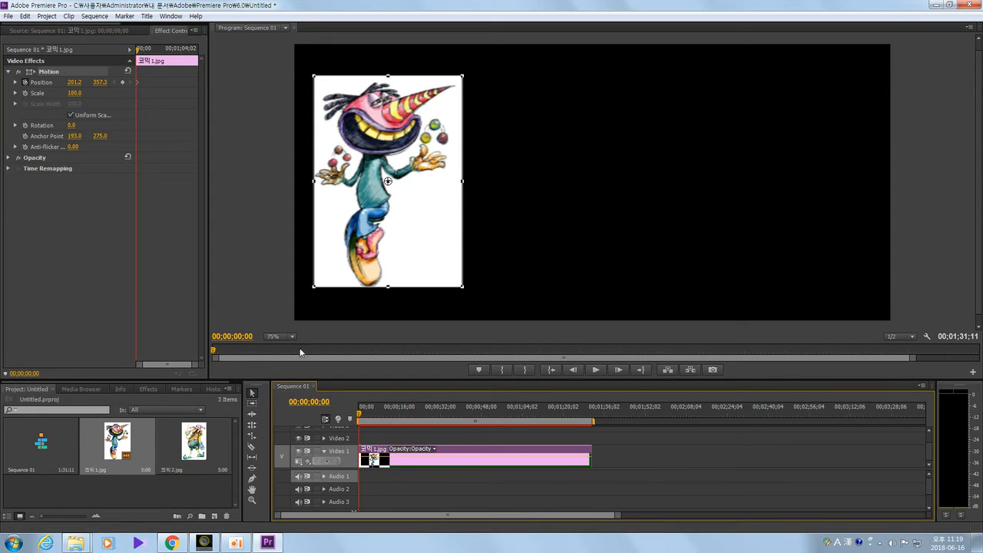
pyautogui.moveTo(316, 380); pyautogui.dragTo(327, 332)
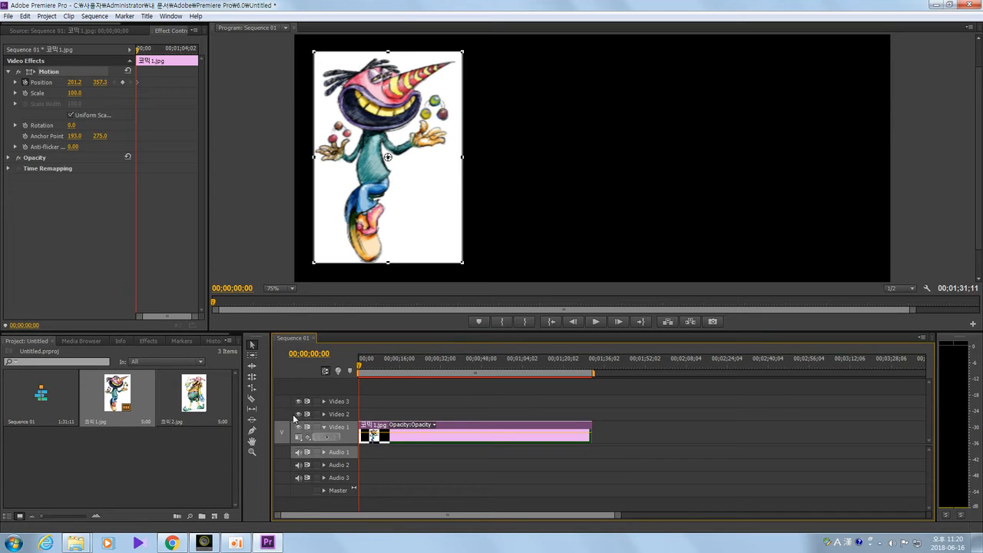
pyautogui.click(330, 356)
pyautogui.press('BackSpace')
pyautogui.press('BackSpace')
pyautogui.write('30')
pyautogui.press('Return')
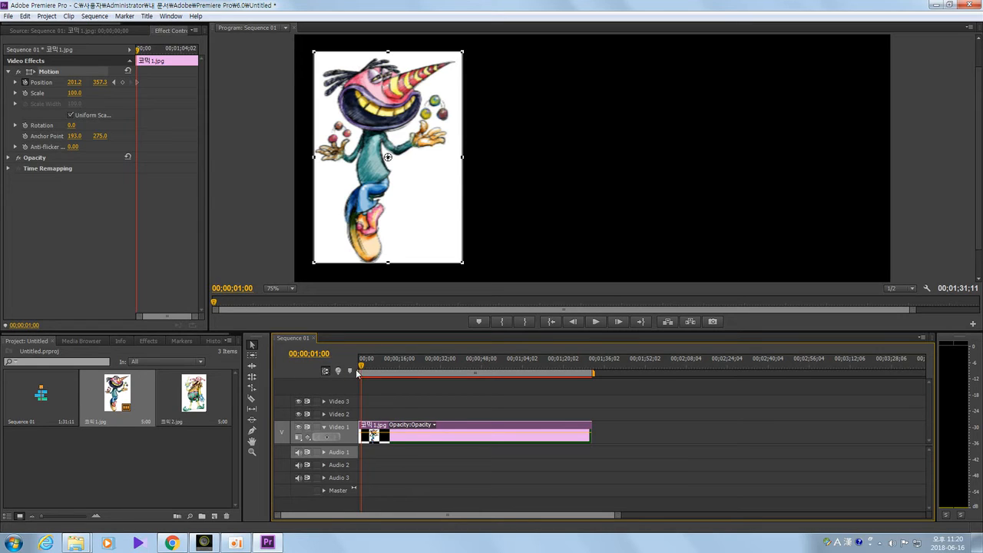
# Move the playhead to 00;00;03;00 by entering 300 as the timecode.
pyautogui.click(326, 354)
pyautogui.moveTo(326, 354); pyautogui.dragTo(349, 356)
pyautogui.click(302, 371)
pyautogui.click(318, 356)
pyautogui.write('300')
pyautogui.press('Return')
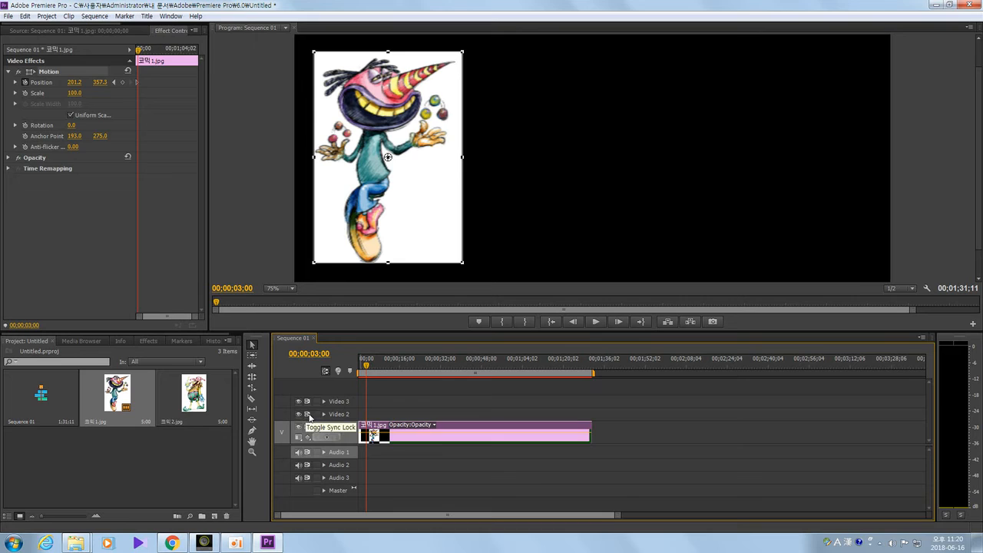
# Magnify the timeline around the playhead until individual seconds are widely spaced, and return the playhead to 00;00;00;00.
pyautogui.press('=')
pyautogui.press('=')
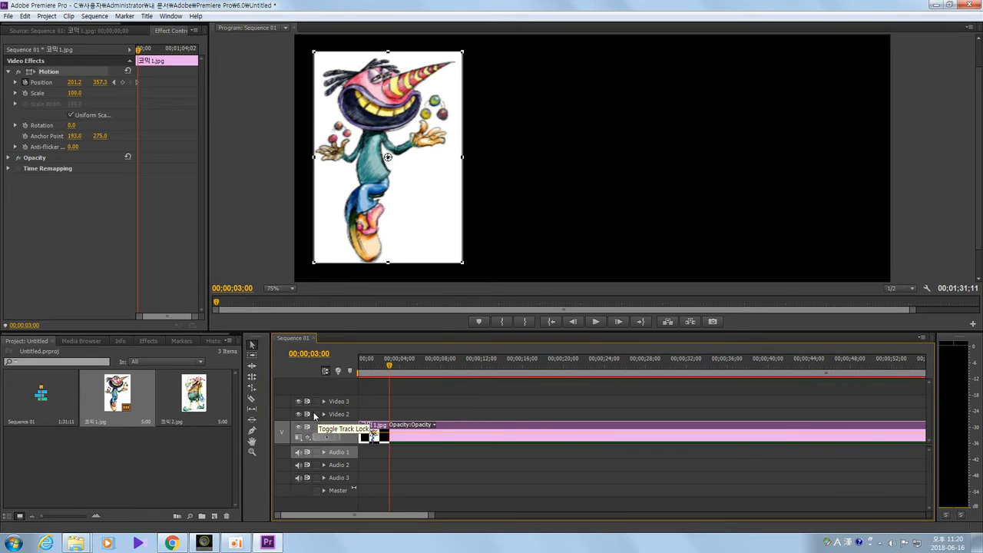
pyautogui.press('=')
pyautogui.press('=')
pyautogui.press('=')
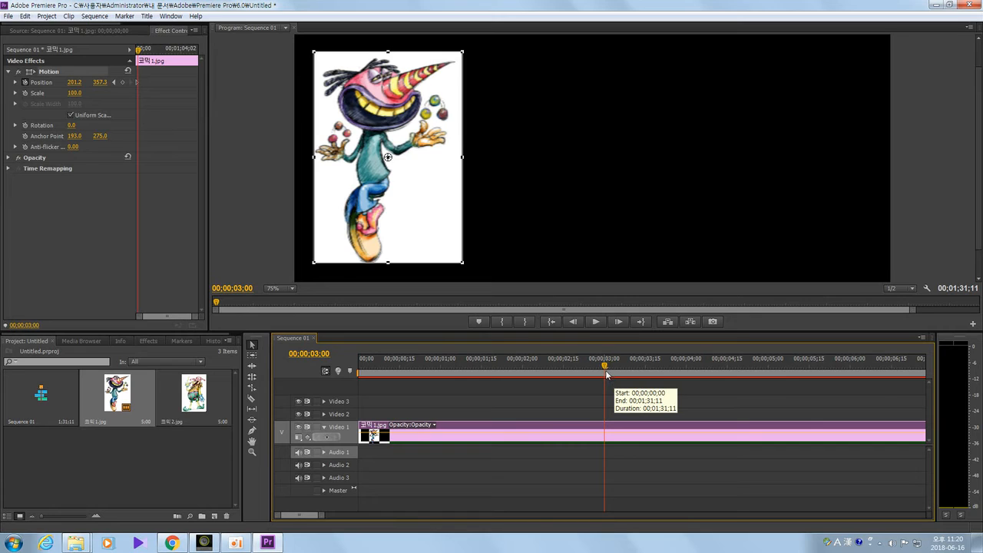
pyautogui.press('=')
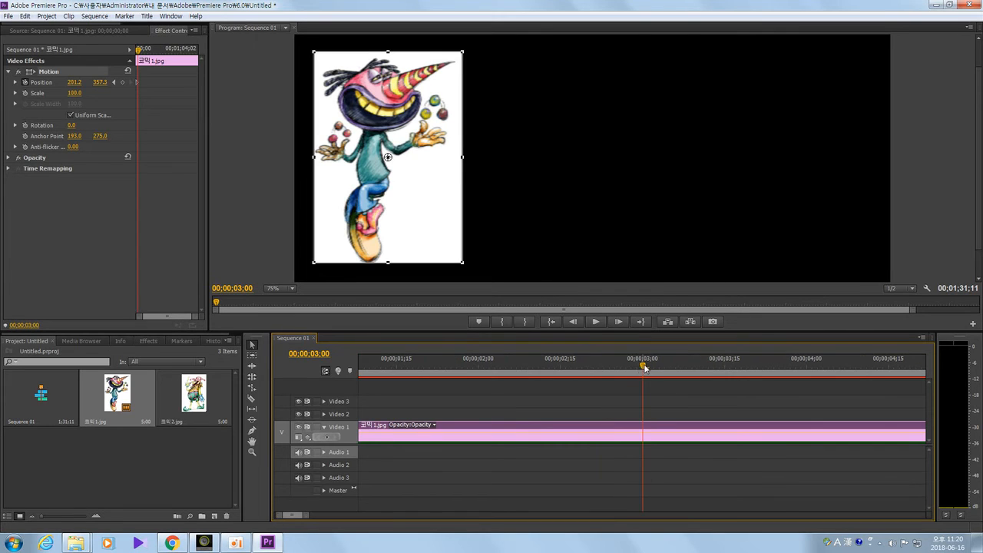
pyautogui.moveTo(644, 368); pyautogui.dragTo(338, 371)
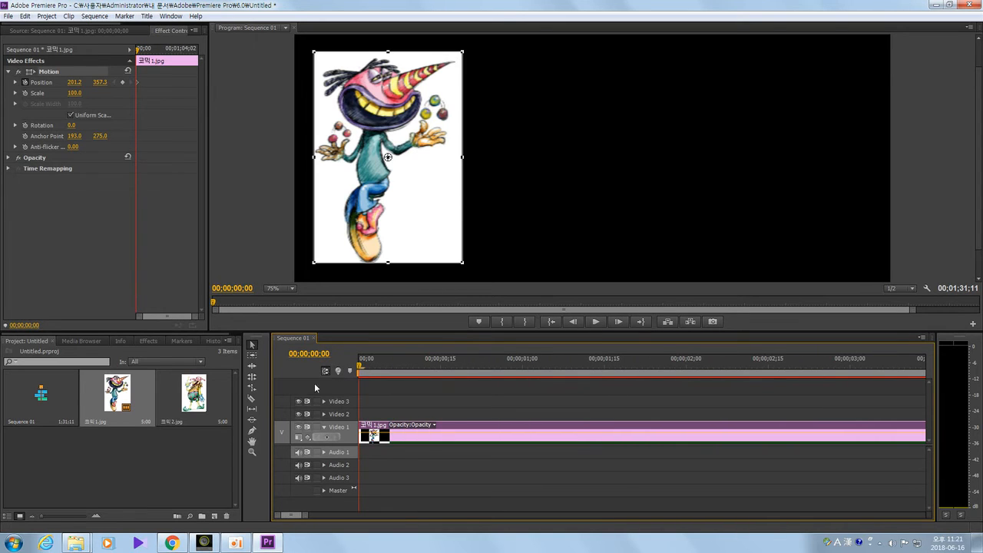
# Enter 100 as the timecode to reach 00;00;01;00, and advance the playhead by a relative +200.
pyautogui.click(318, 353)
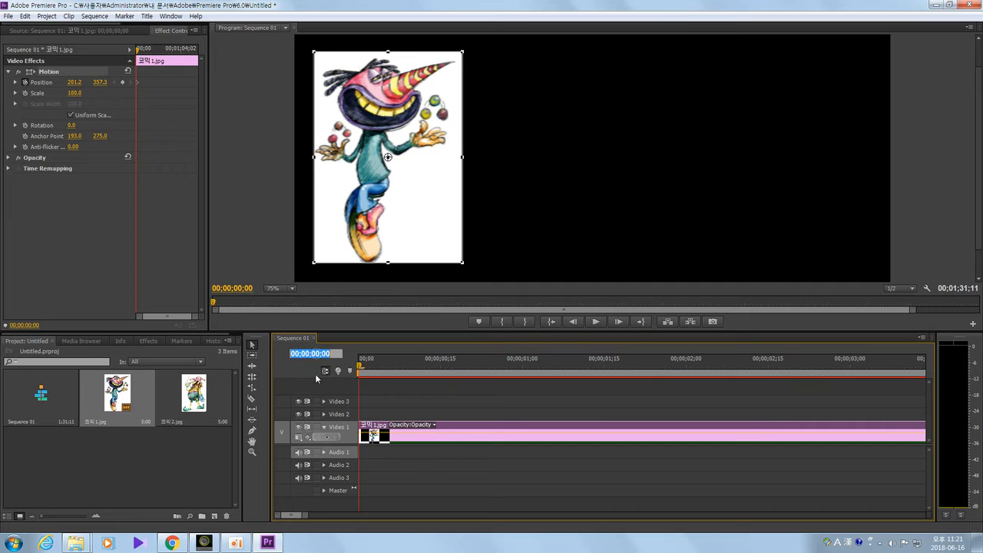
pyautogui.write('100')
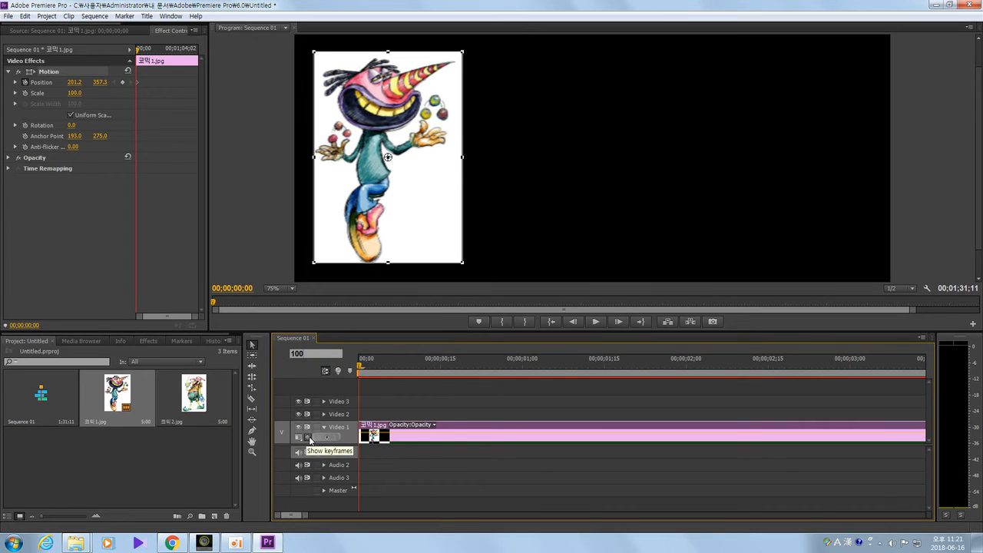
pyautogui.press('Return')
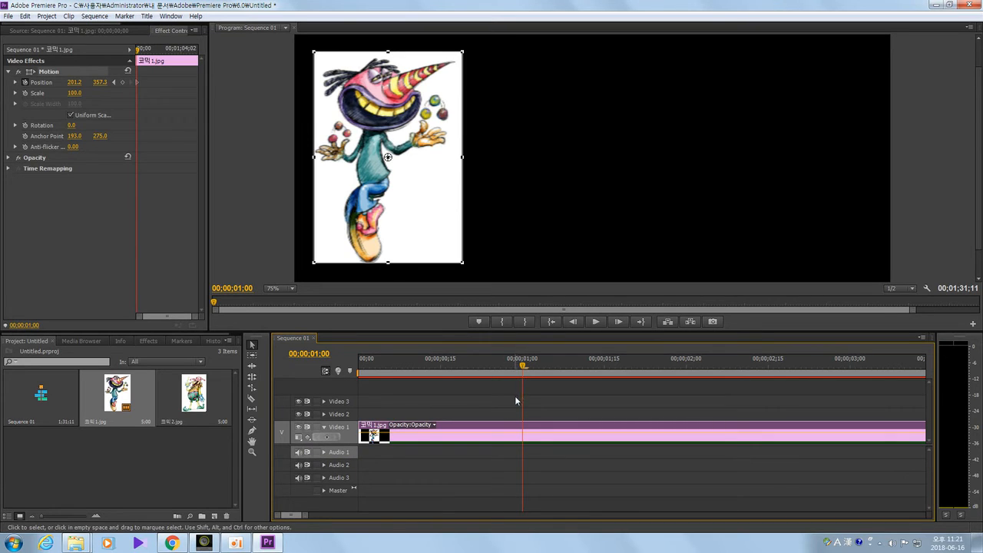
pyautogui.click(315, 354)
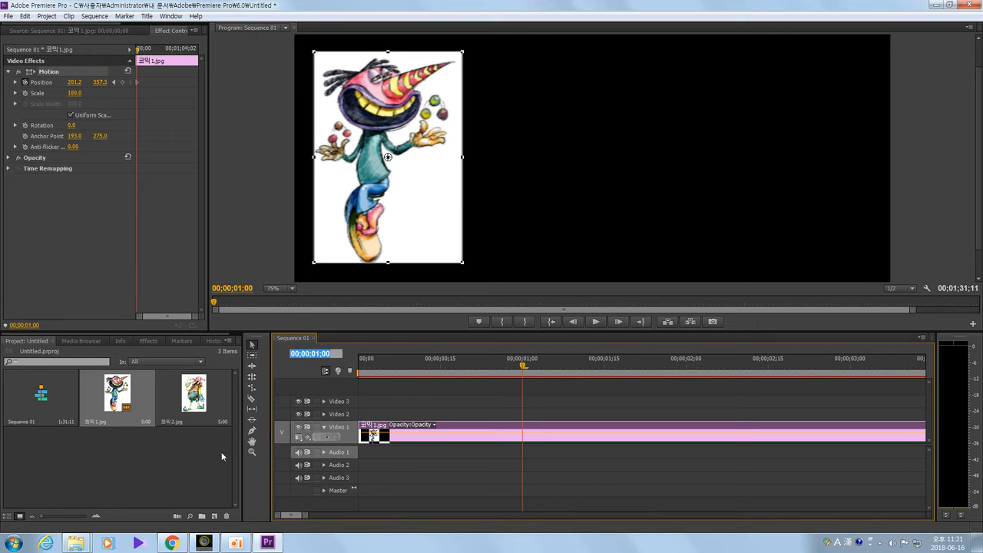
pyautogui.write('+200')
pyautogui.press('Return')
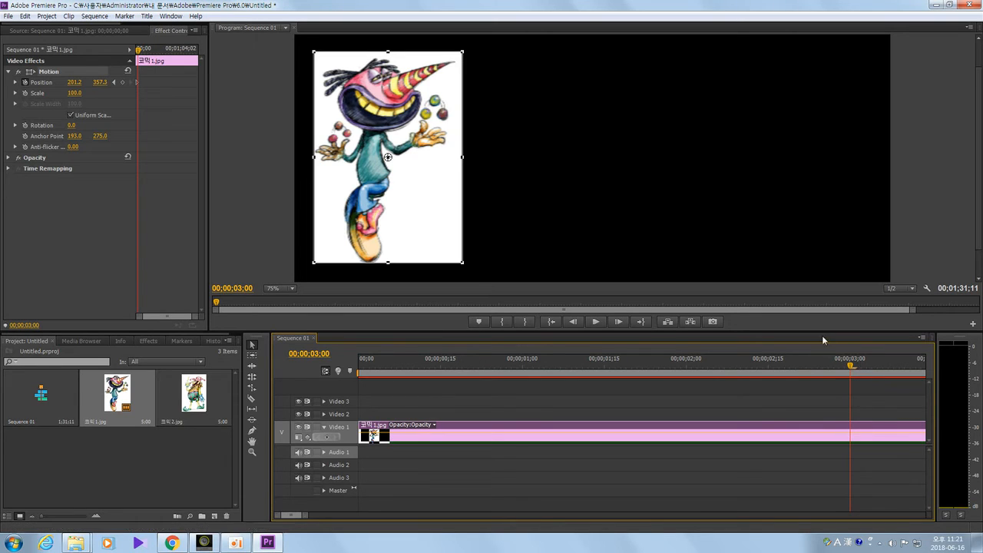
# Return the playhead to 00;00;00;00 and zoom the timeline out until the whole clip fits.
pyautogui.moveTo(853, 370); pyautogui.dragTo(349, 382)
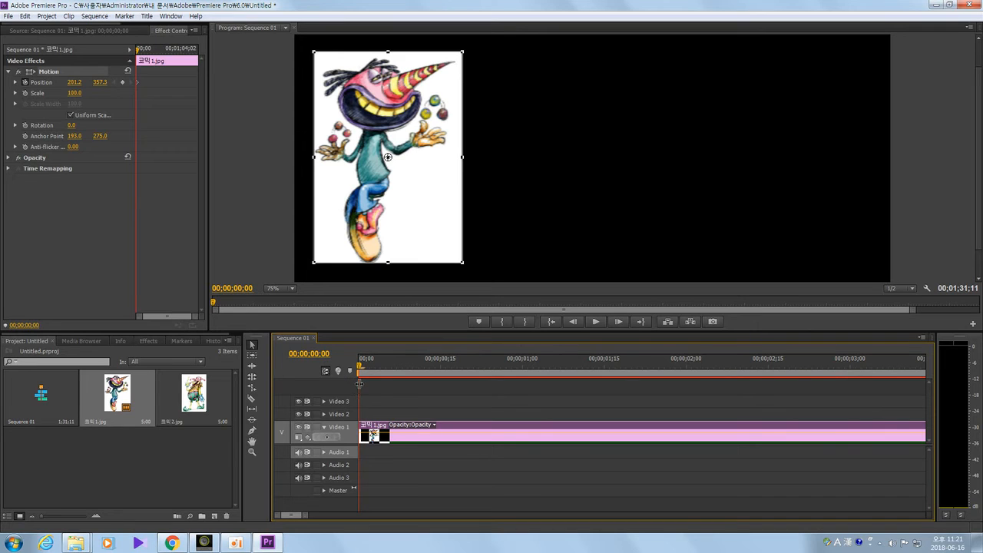
pyautogui.press('-')
pyautogui.press('-')
pyautogui.press('-')
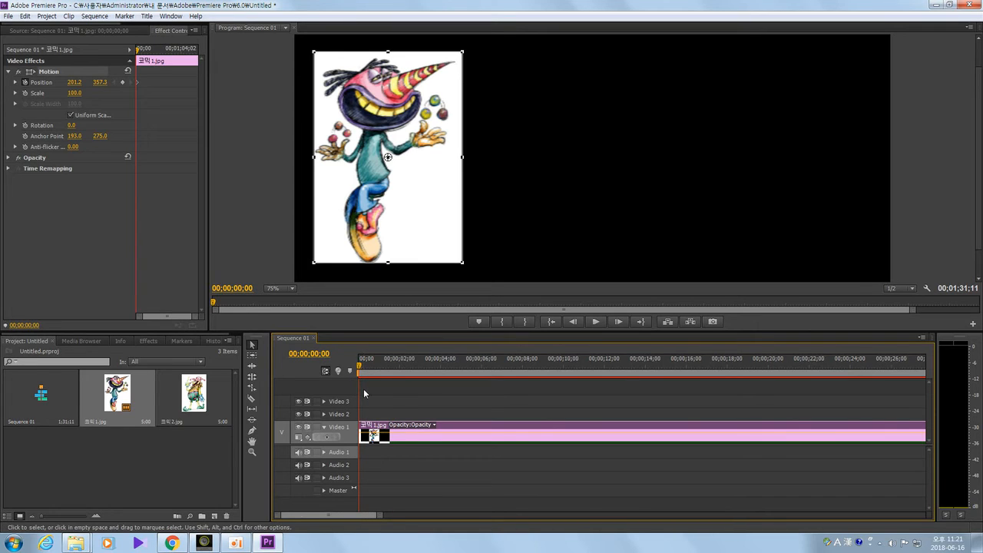
pyautogui.press('-')
pyautogui.press('-')
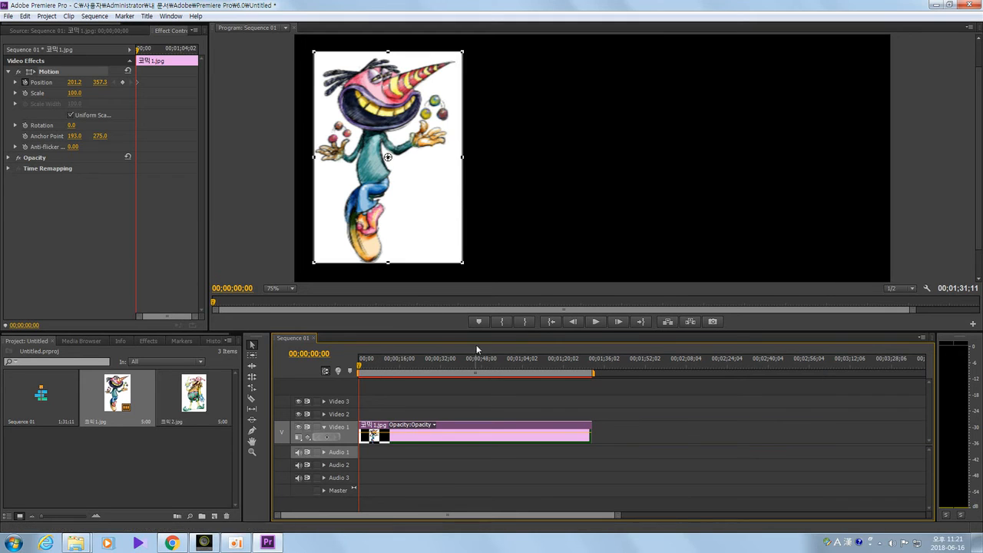
pyautogui.press('-')
pyautogui.press('-')
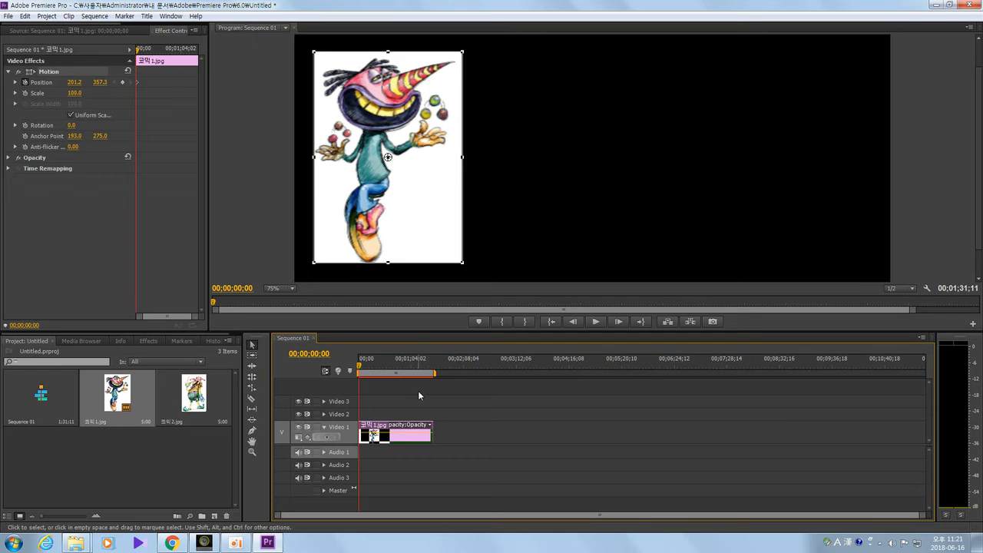
# Zoom the timeline in and out repeatedly to compare the clip and time ruler at different magnifications.
pyautogui.press('=')
pyautogui.press('=')
pyautogui.press('=')
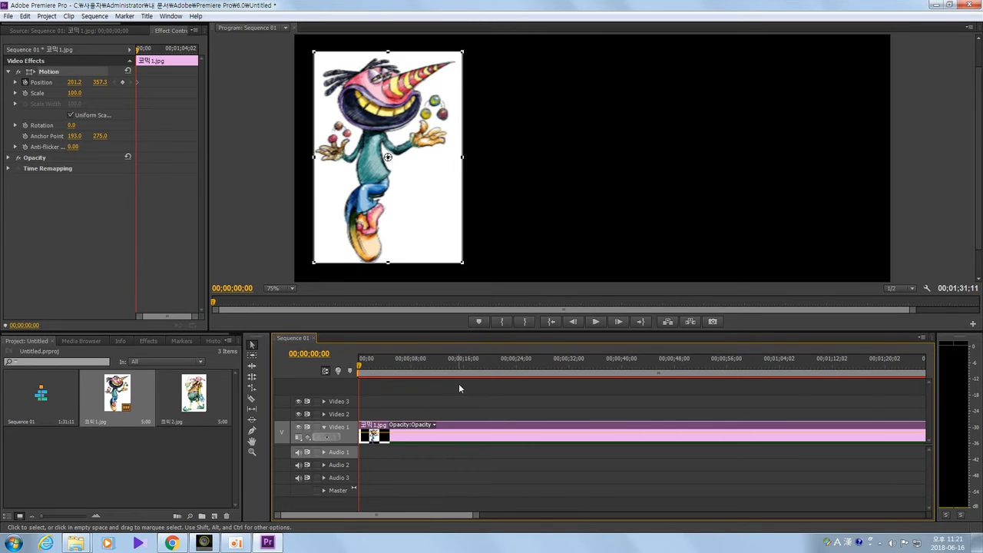
pyautogui.press('-')
pyautogui.press('-')
pyautogui.press('-')
pyautogui.press('=')
pyautogui.press('=')
pyautogui.press('=')
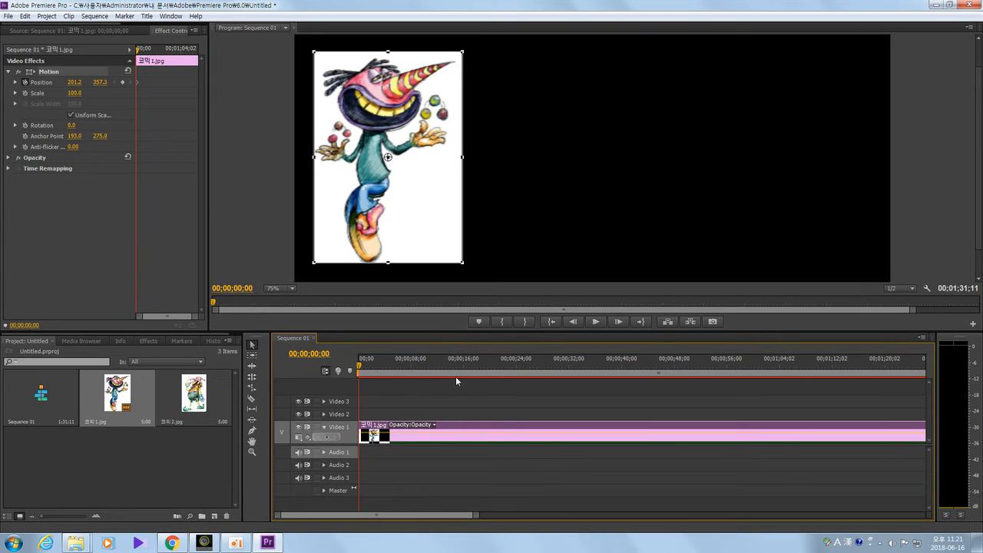
pyautogui.press('-')
pyautogui.press('-')
pyautogui.press('=')
pyautogui.press('=')
pyautogui.press('=')
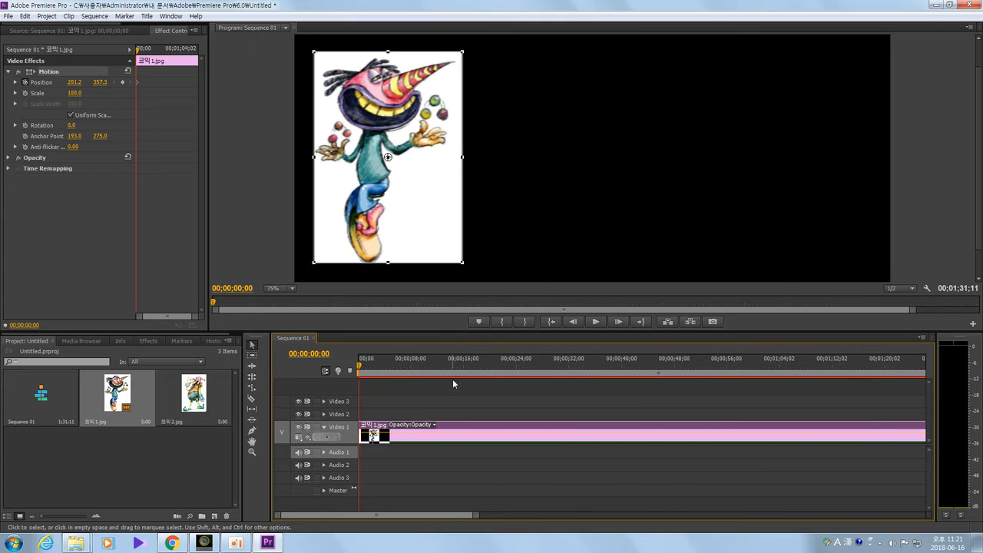
pyautogui.press('-')
pyautogui.press('-')
pyautogui.press('-')
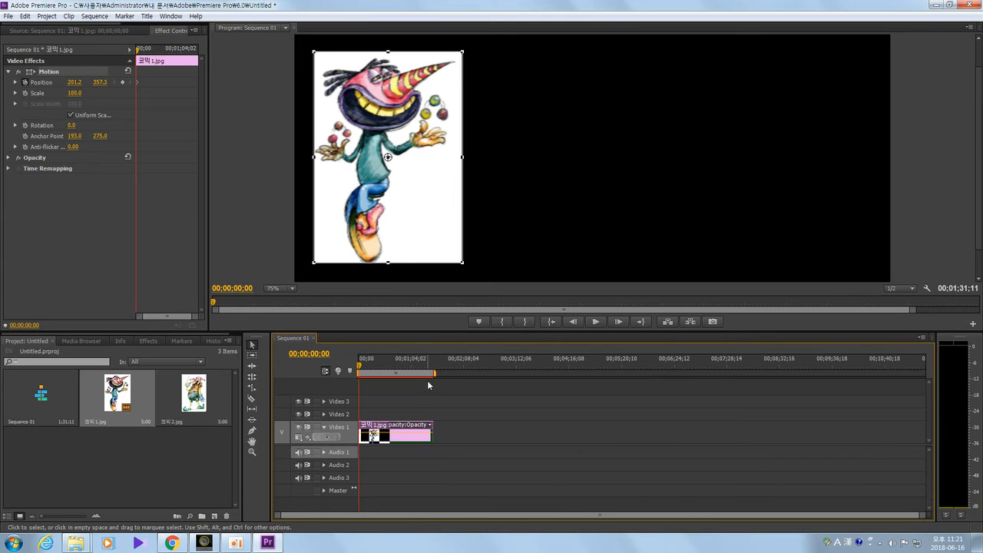
pyautogui.press('=')
pyautogui.press('=')
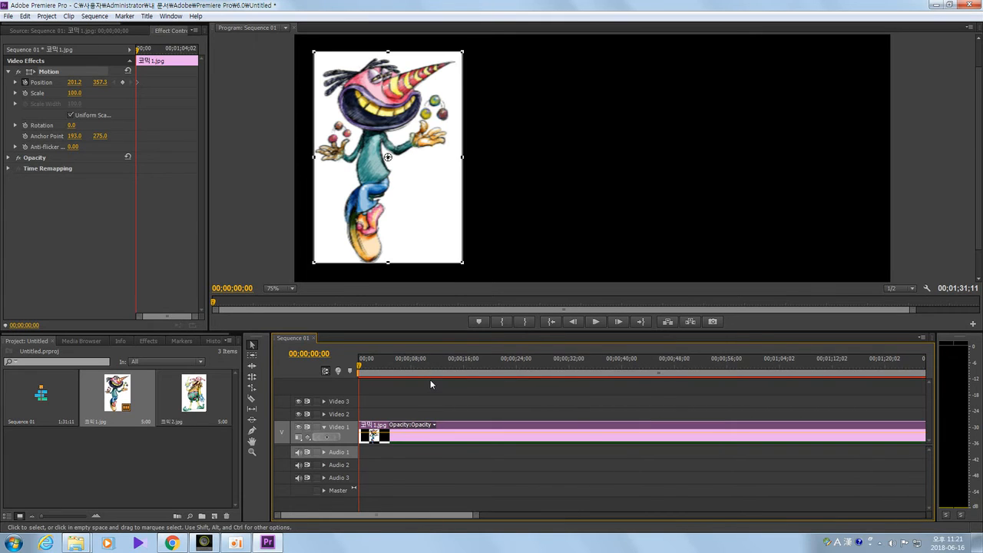
pyautogui.press('-')
pyautogui.press('-')
pyautogui.press('=')
pyautogui.press('=')
pyautogui.press('=')
pyautogui.press('-')
pyautogui.press('-')
pyautogui.press('=')
pyautogui.press('=')
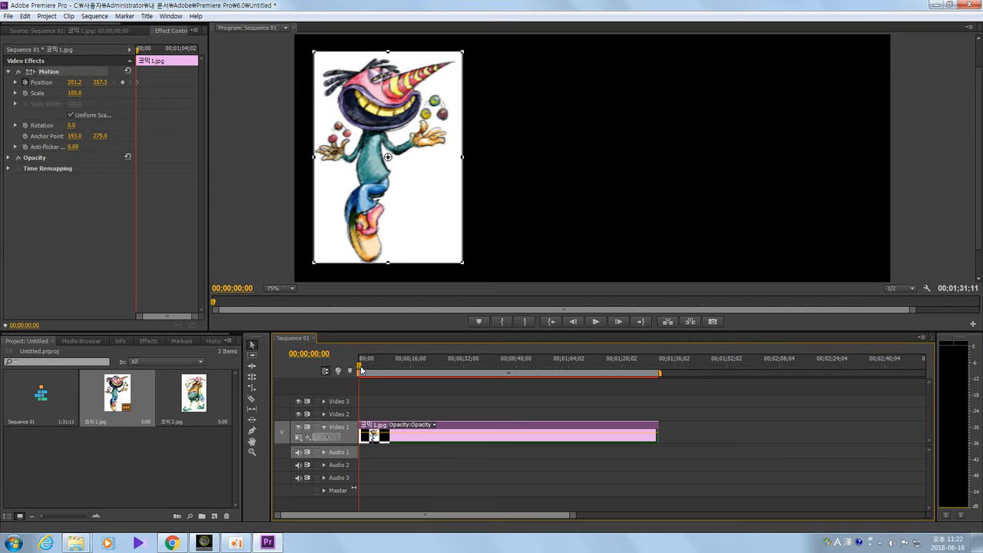
# Place the playhead at 00;00;03;05 and keyframe the image's position near the frame's lower middle at about 587, 556.
pyautogui.moveTo(361, 369); pyautogui.dragTo(382, 380)
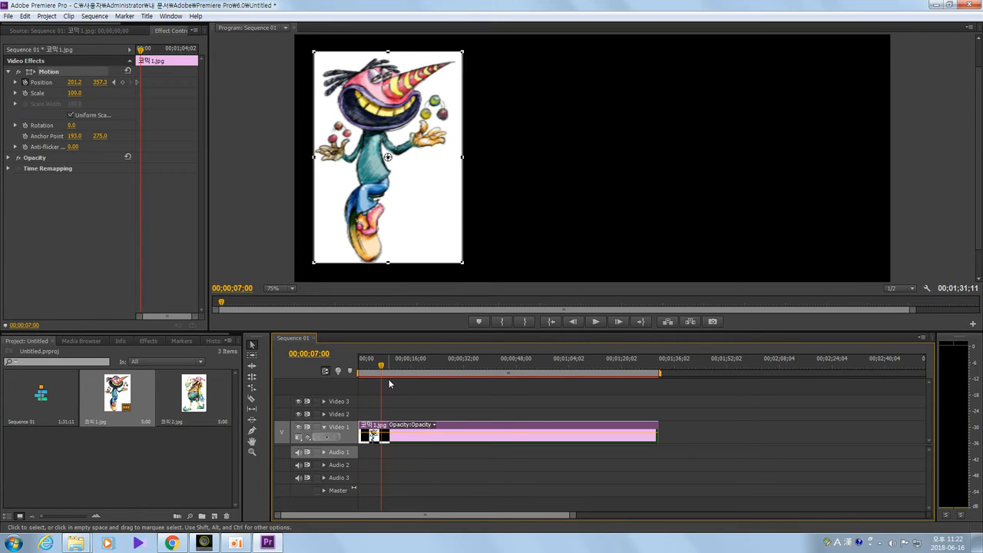
pyautogui.press('=')
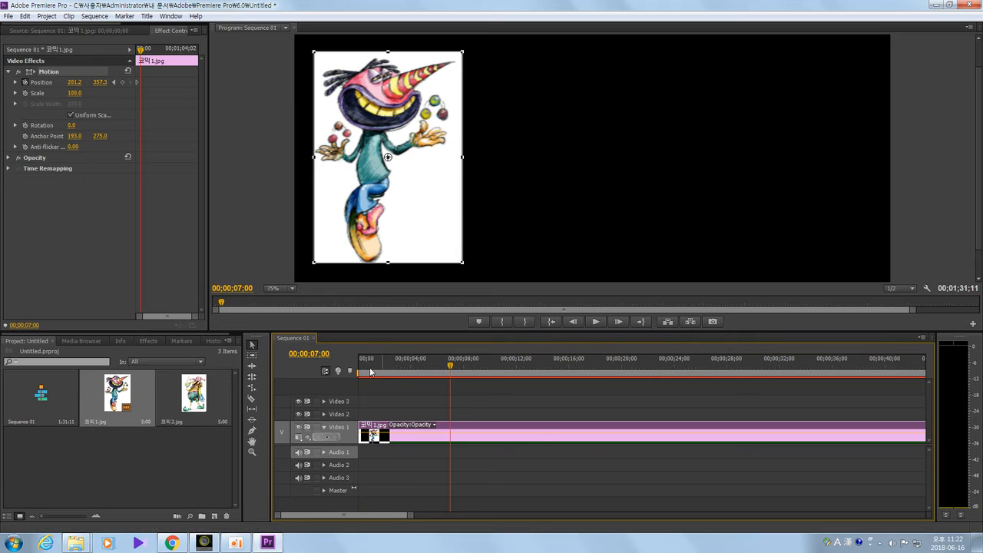
pyautogui.press('=')
pyautogui.moveTo(544, 372); pyautogui.dragTo(442, 390)
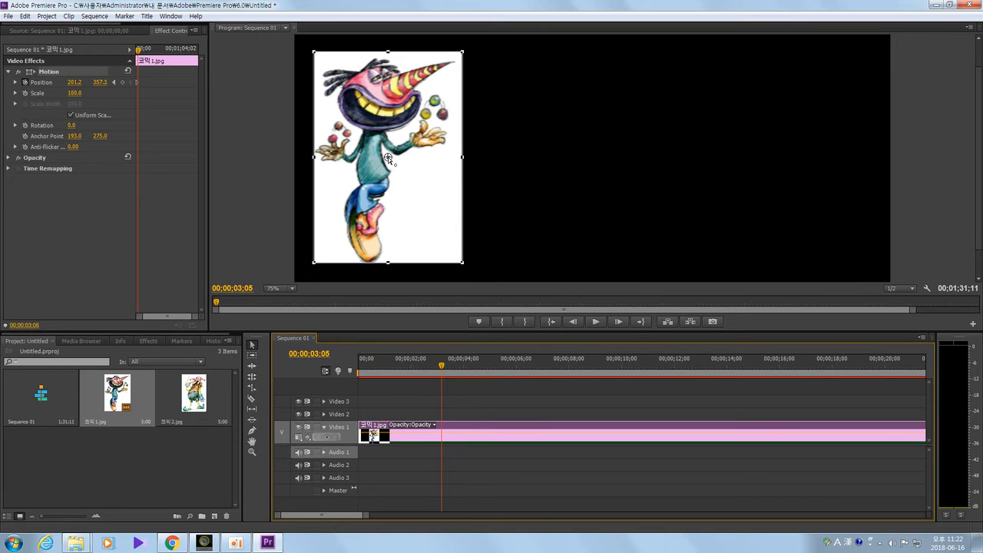
pyautogui.moveTo(388, 158); pyautogui.dragTo(449, 171)
pyautogui.moveTo(492, 196); pyautogui.dragTo(567, 234)
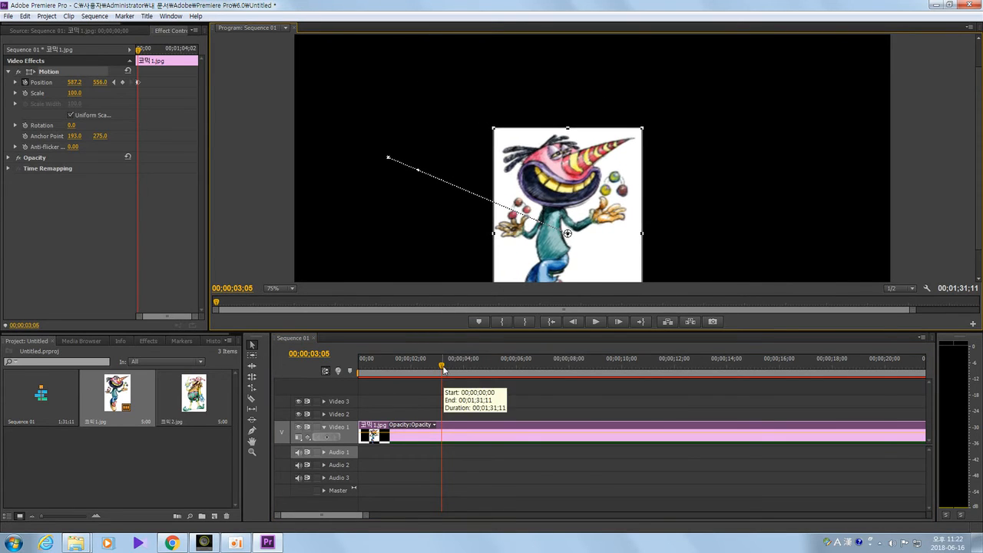
# Add Position keyframes by moving the image to about 1053, 349 at 00;00;04;12 and about 771, 133 at 00;00;05;06.
pyautogui.moveTo(471, 370); pyautogui.dragTo(475, 370)
pyautogui.moveTo(582, 232); pyautogui.dragTo(784, 153)
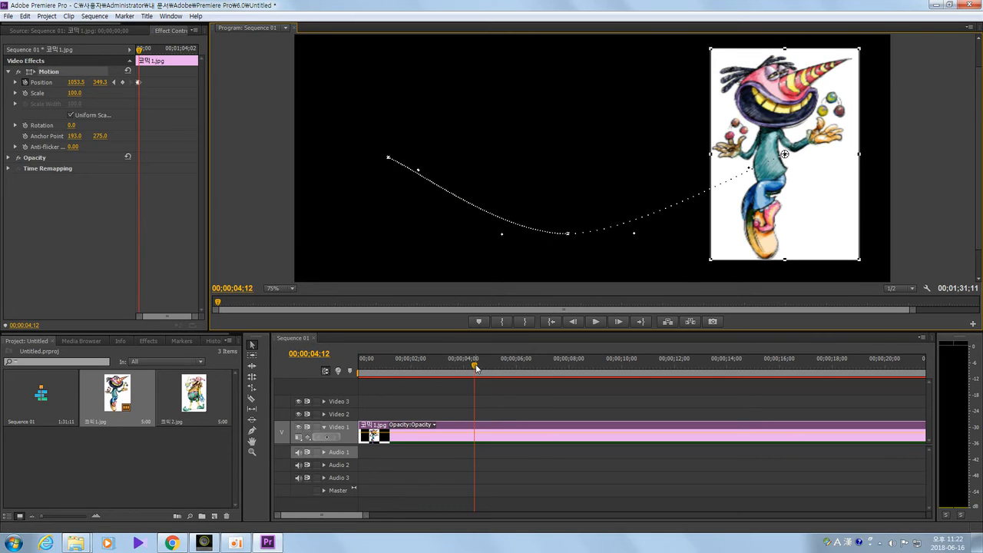
pyautogui.moveTo(477, 369); pyautogui.dragTo(498, 374)
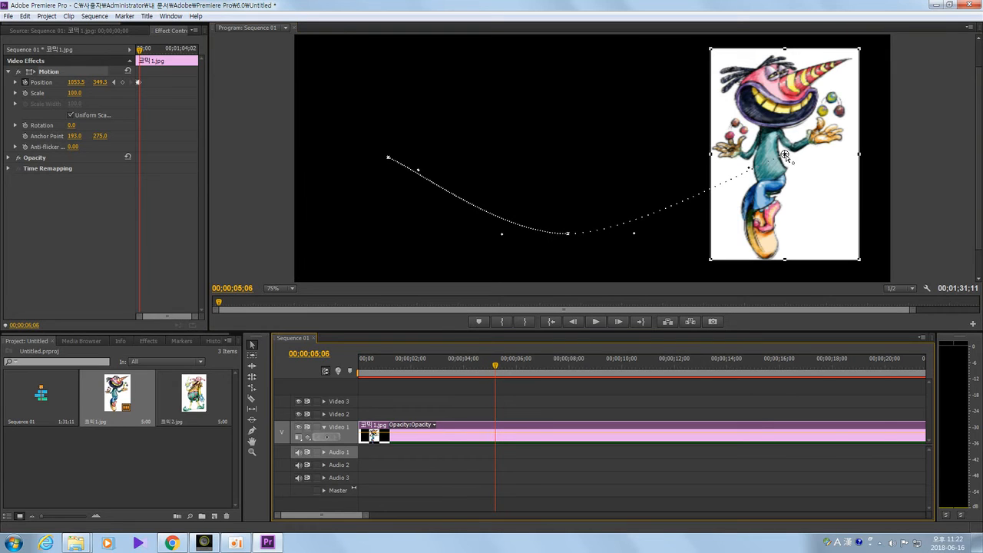
pyautogui.moveTo(784, 153); pyautogui.dragTo(653, 71)
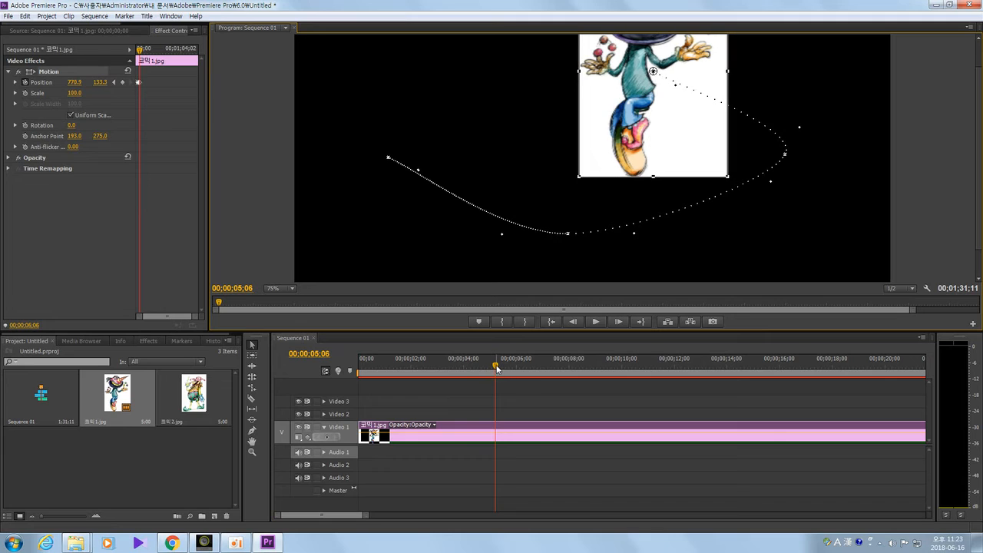
# Keyframe the image's position at about 578, 359 at 00;00;06;00, and play the animation from the sequence start.
pyautogui.moveTo(510, 364); pyautogui.dragTo(517, 367)
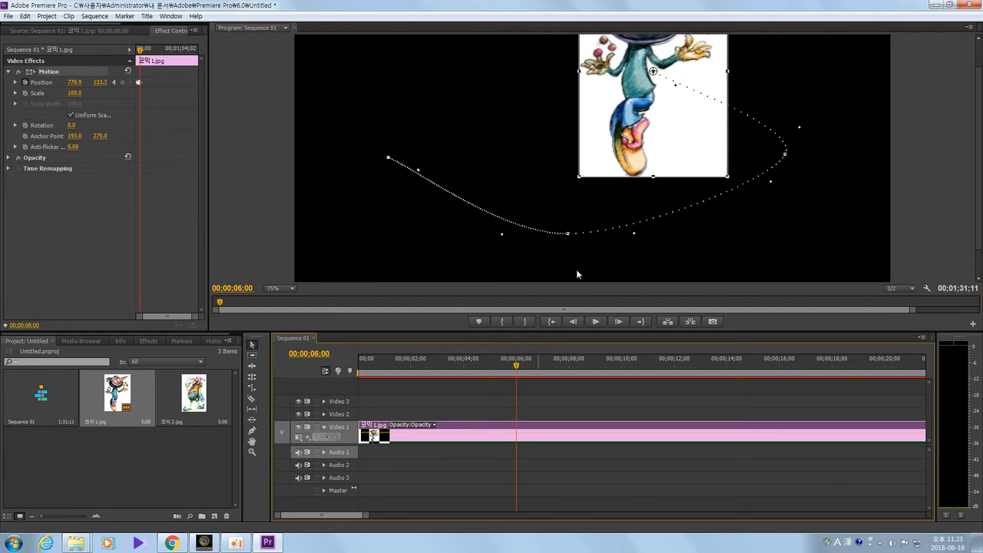
pyautogui.moveTo(653, 72); pyautogui.dragTo(564, 158)
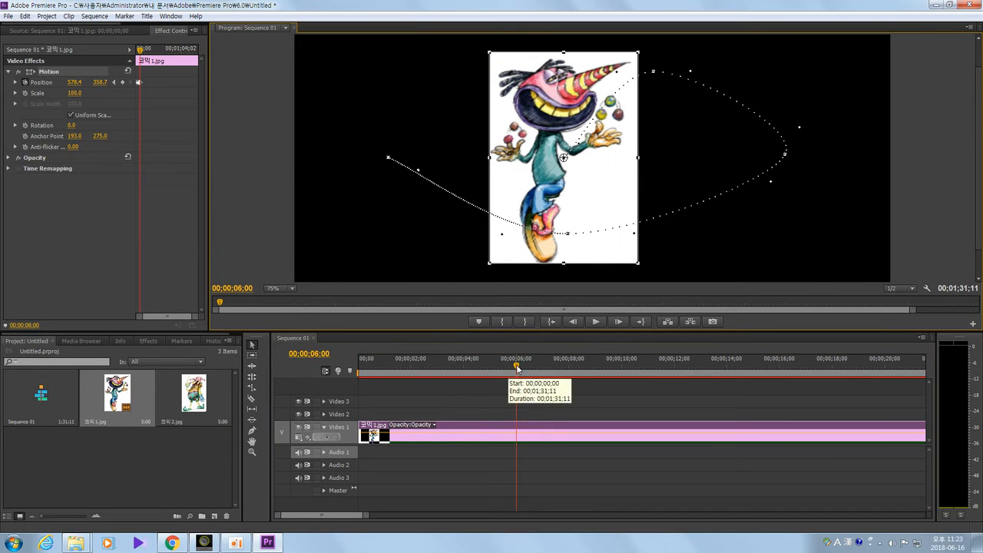
pyautogui.moveTo(517, 368); pyautogui.dragTo(343, 387)
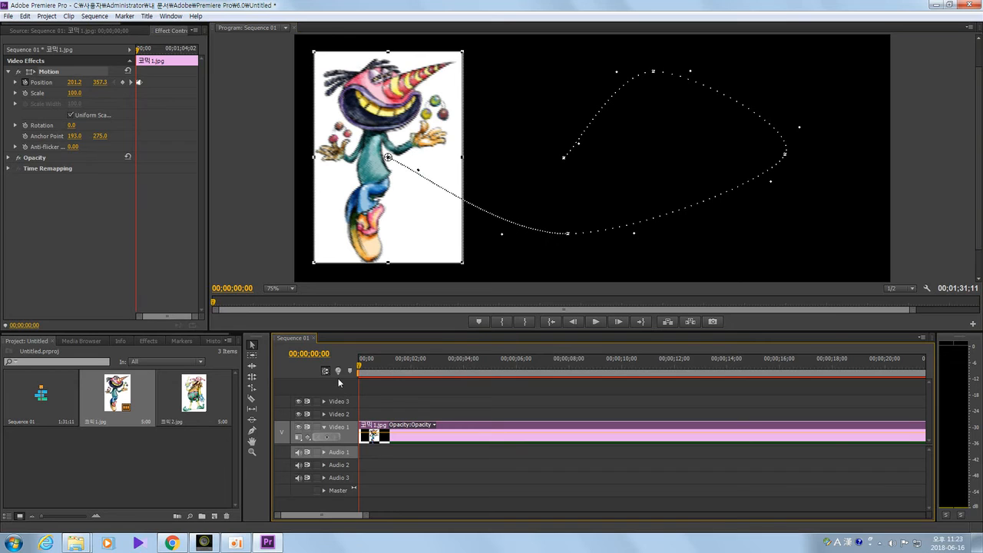
pyautogui.press('space')
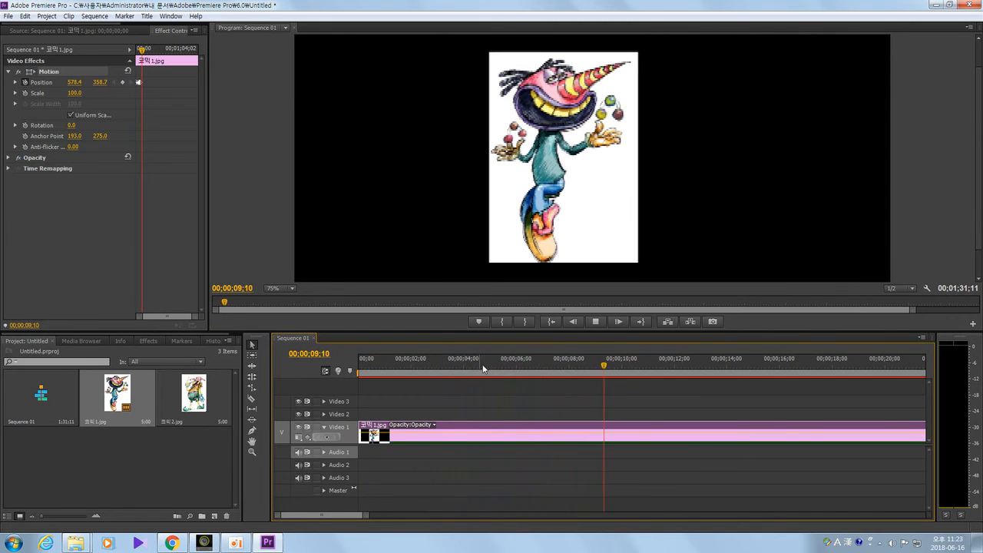
pyautogui.press('space')
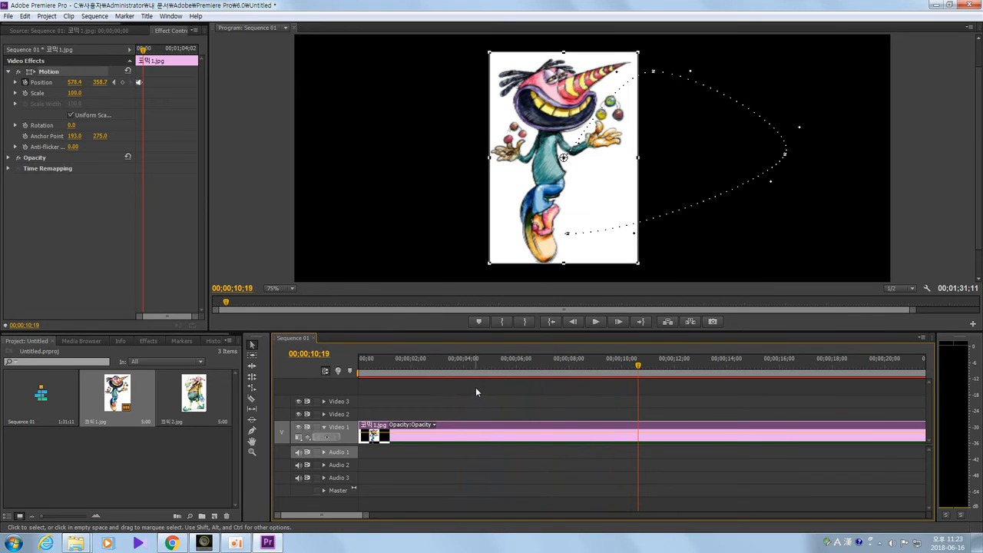
# Play the position animation from the sequence start, then scrub and replay around the 00;00;02;00 to 00;00;04;15 range to review the motion.
pyautogui.moveTo(639, 367); pyautogui.dragTo(343, 376)
pyautogui.press('space')
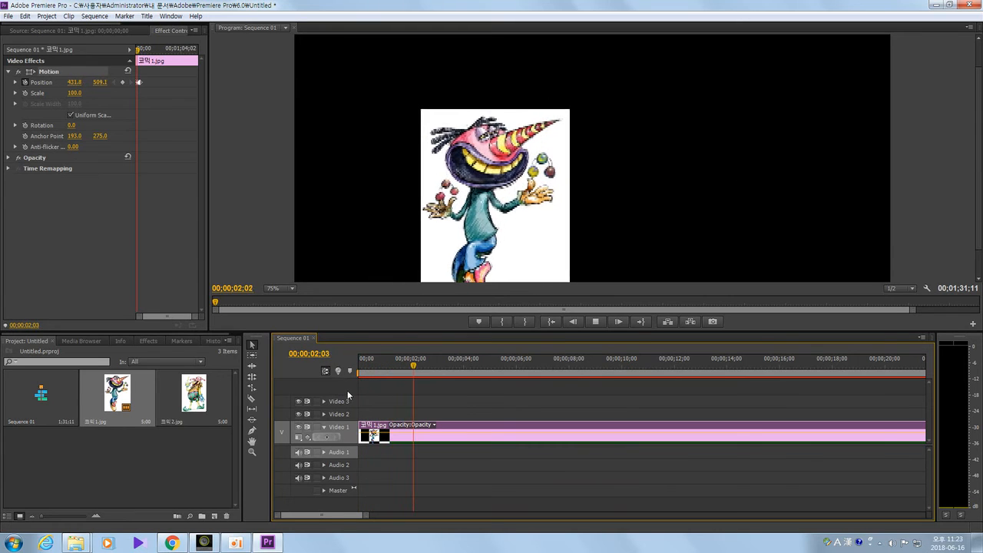
pyautogui.press('space')
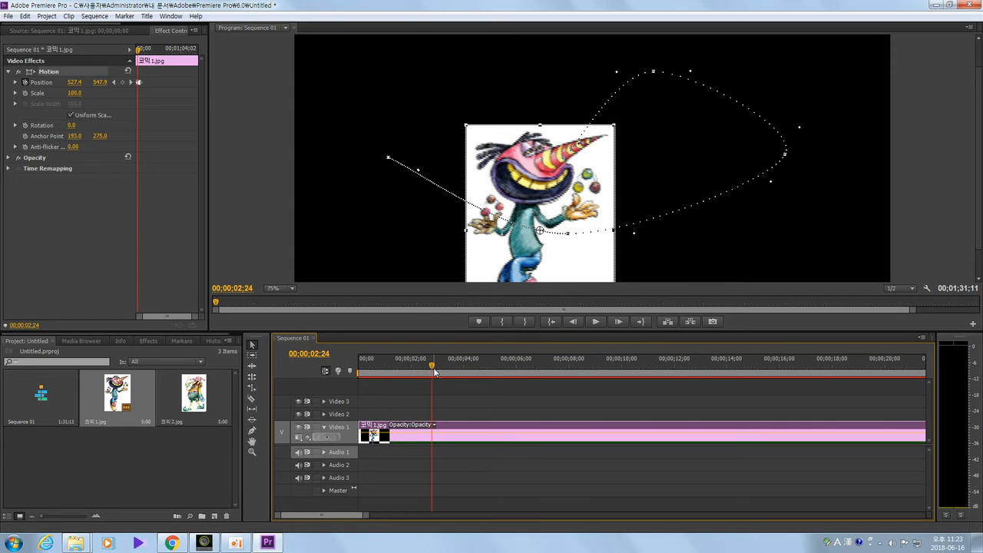
pyautogui.moveTo(432, 369)
pyautogui.mouseDown()
pyautogui.moveTo(359, 369)
pyautogui.moveTo(422, 388)
pyautogui.moveTo(405, 370)
pyautogui.moveTo(422, 370)
pyautogui.mouseUp()
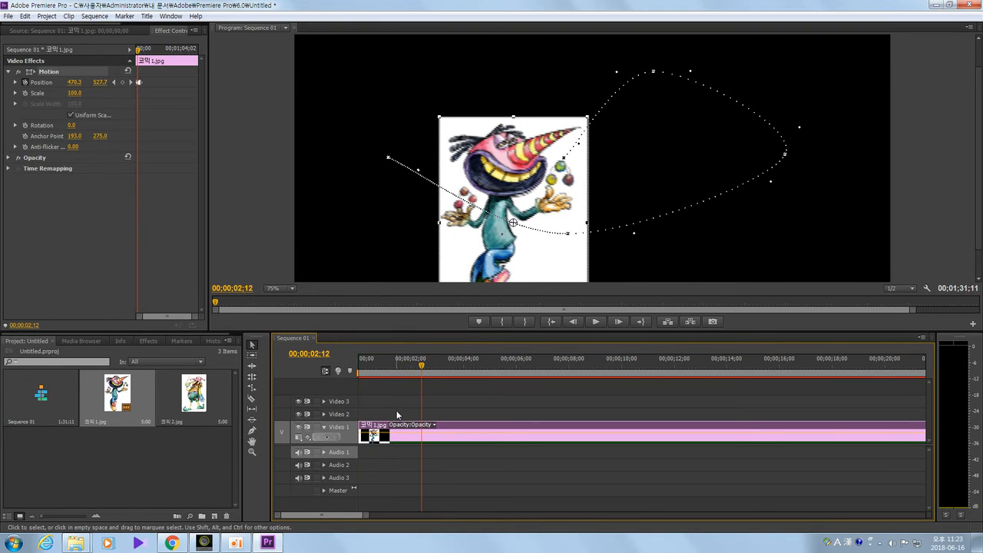
pyautogui.press('j')
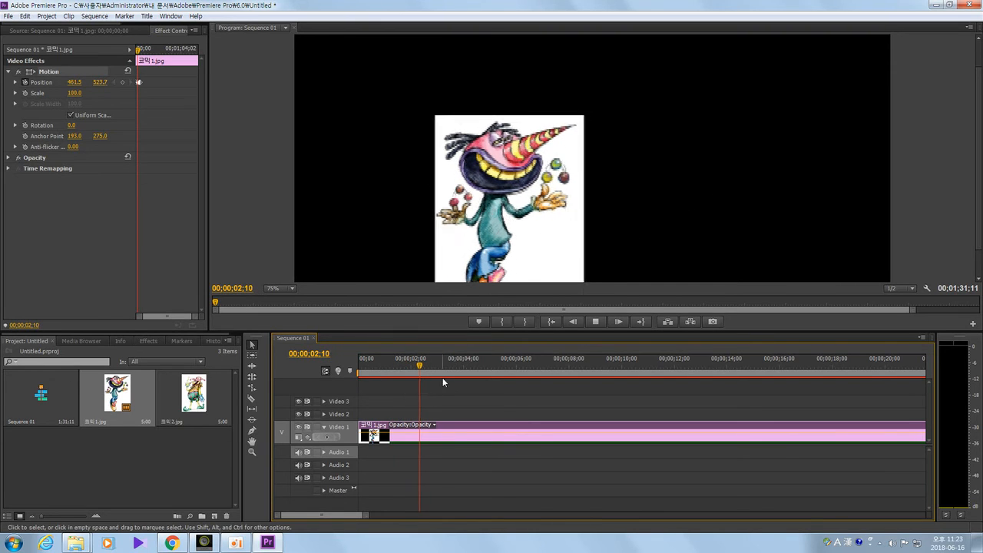
pyautogui.press('k')
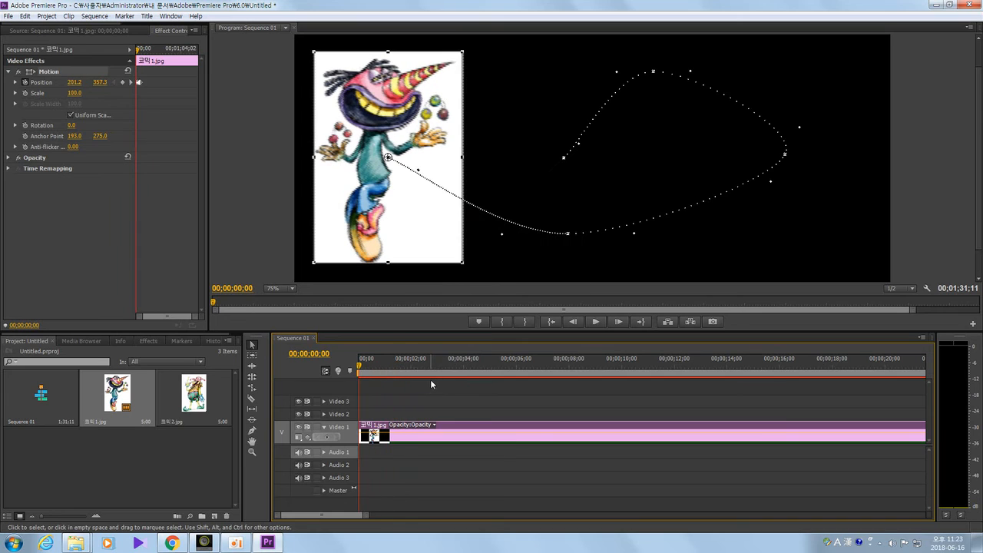
pyautogui.moveTo(395, 372); pyautogui.dragTo(480, 380)
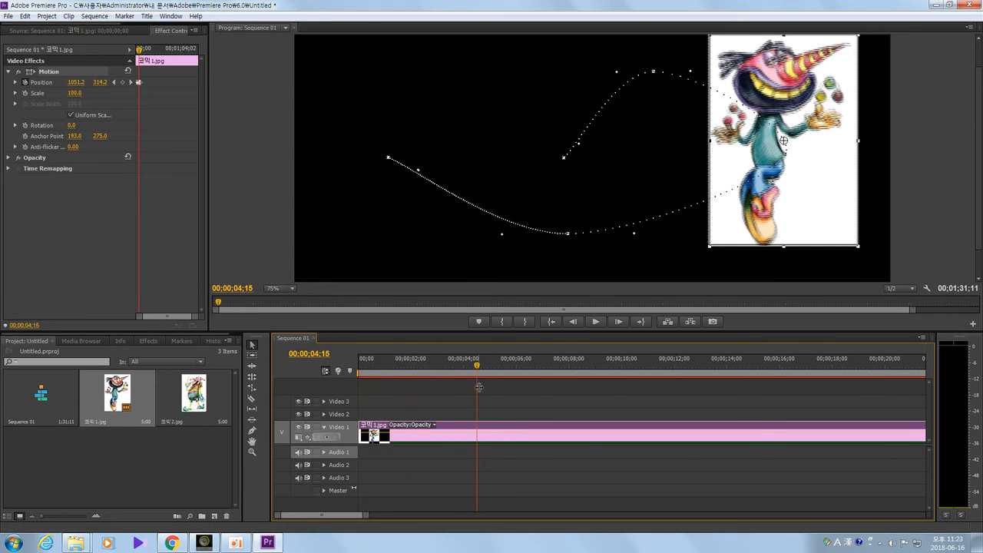
pyautogui.press('j')
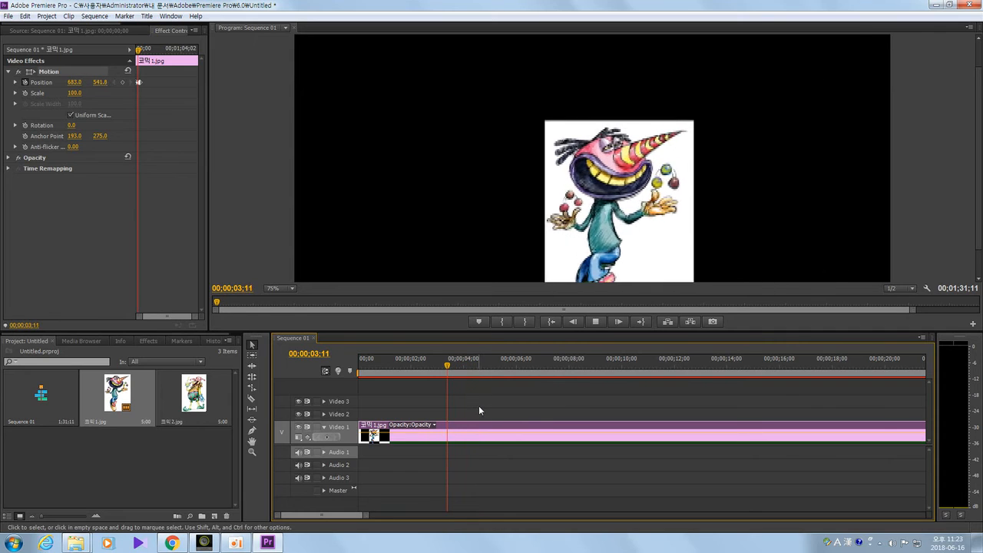
pyautogui.press('k')
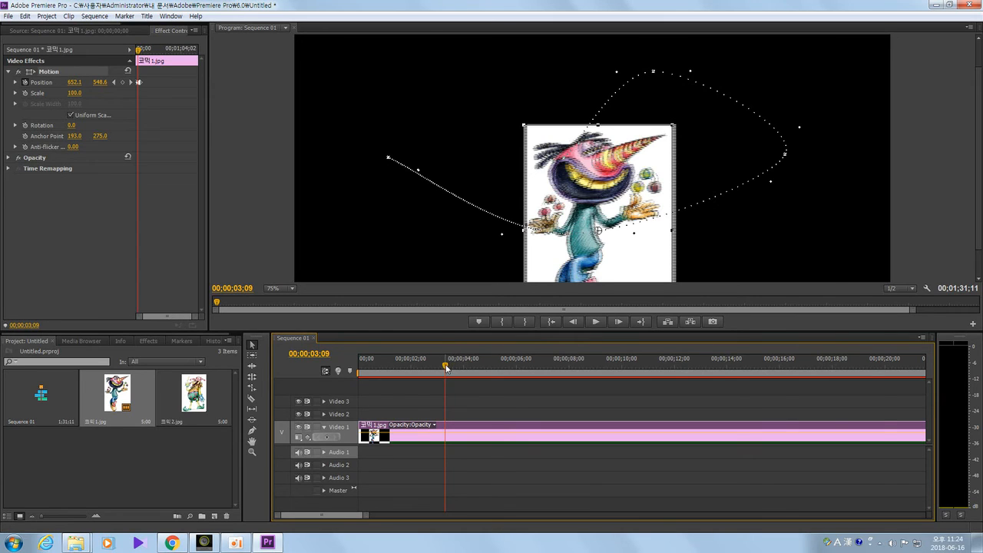
# Replay the animation from 00;00;02;04 and again from the sequence start to examine the image's speed between Position keyframes.
pyautogui.moveTo(447, 368); pyautogui.dragTo(414, 368)
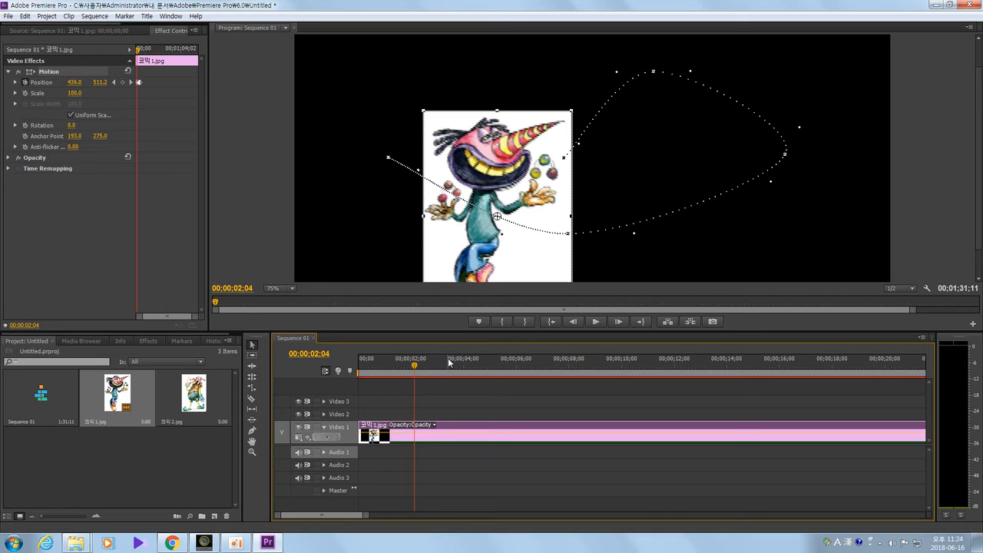
pyautogui.press('space')
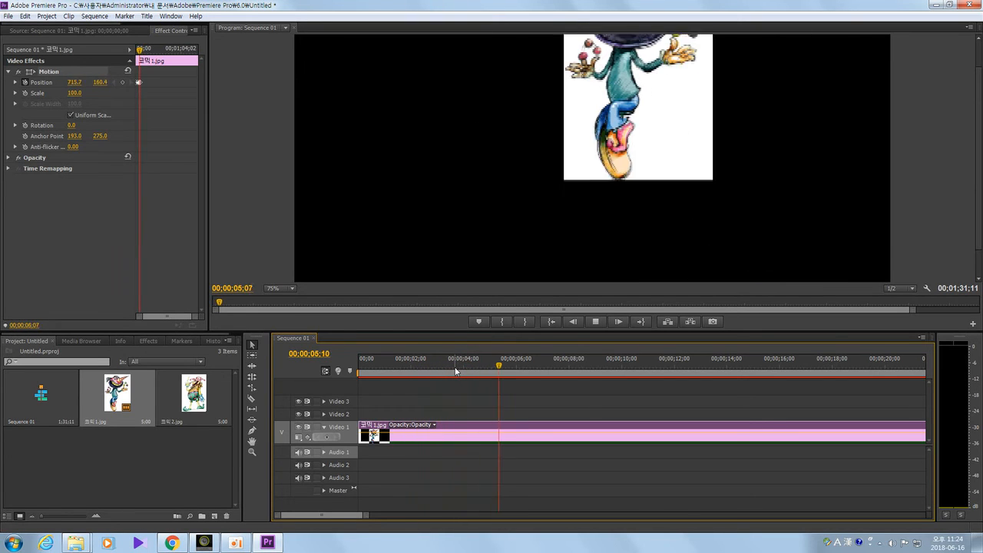
pyautogui.press('space')
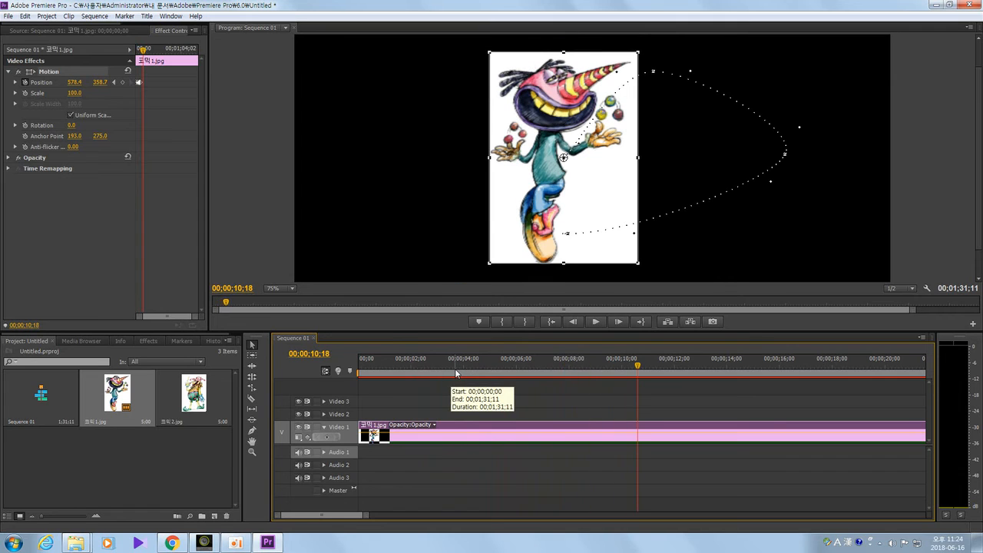
pyautogui.moveTo(637, 368); pyautogui.dragTo(335, 375)
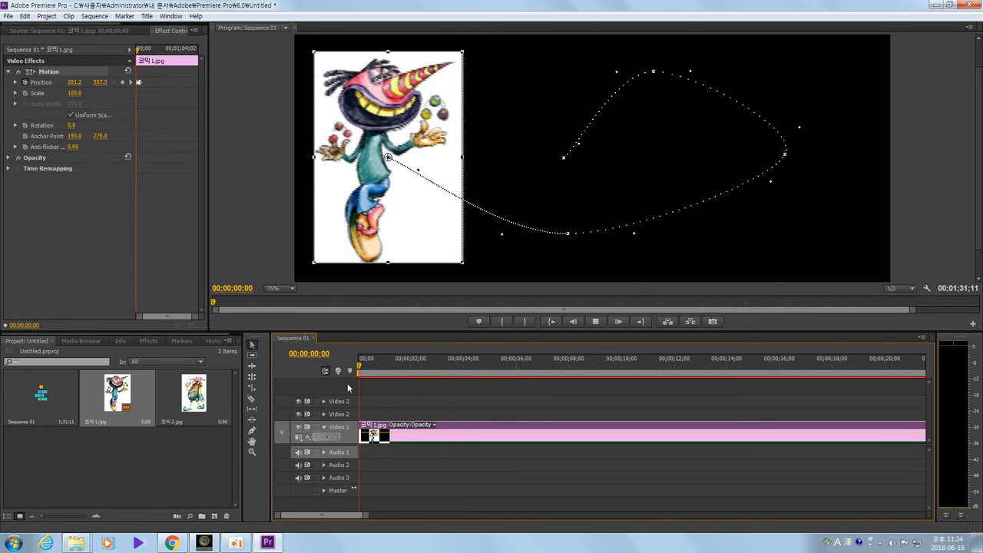
pyautogui.press('space')
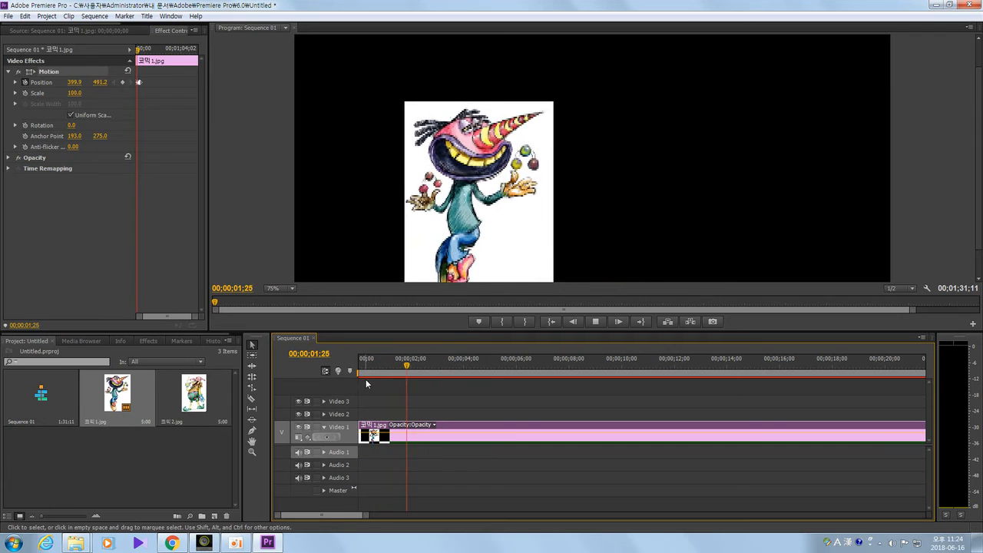
pyautogui.press('space')
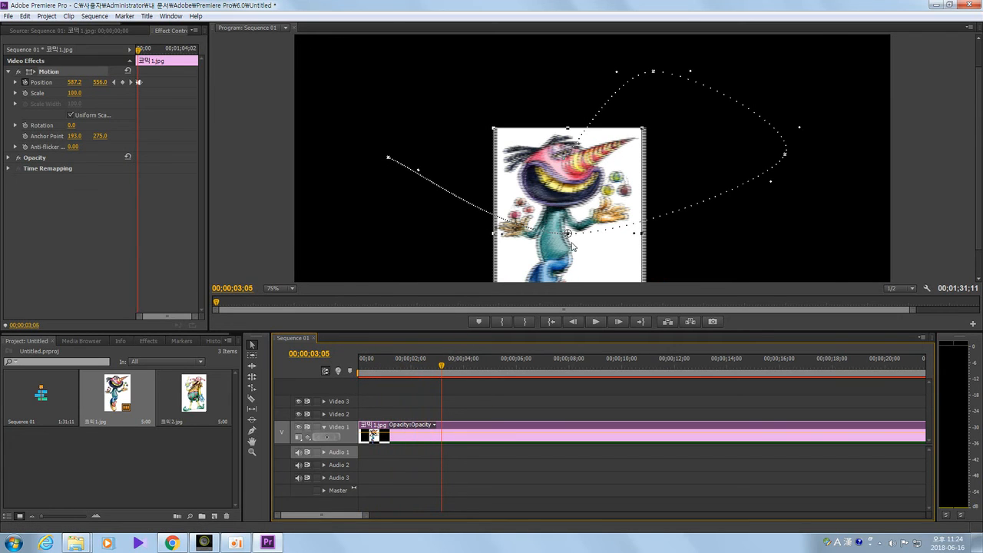
# Reshape the motion path: move the 00;00;03;05 keyframe to about 444, 572, the rightmost keyframe outward and down, and the top keyframe rightward.
pyautogui.moveTo(569, 235); pyautogui.dragTo(495, 243)
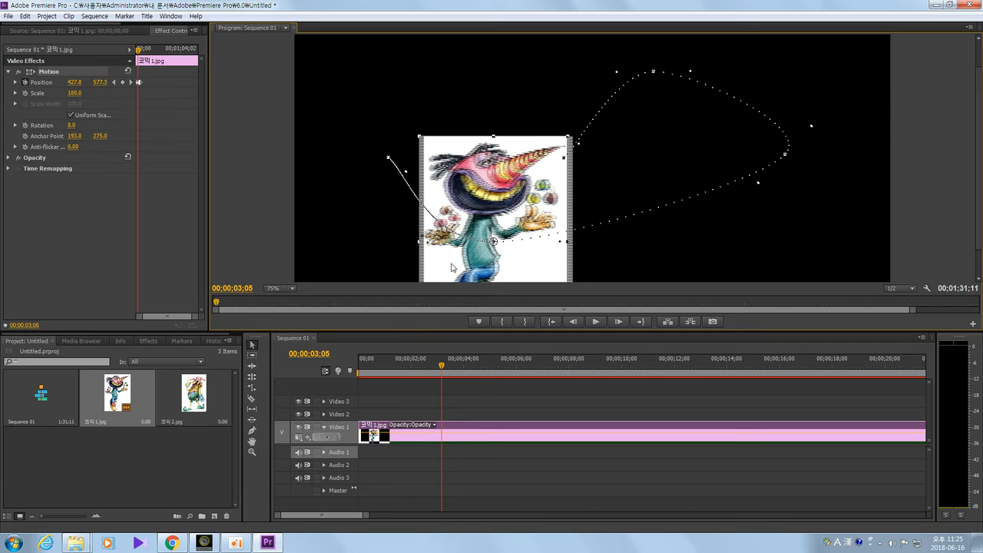
pyautogui.moveTo(494, 244)
pyautogui.mouseDown()
pyautogui.moveTo(458, 233)
pyautogui.moveTo(505, 245)
pyautogui.mouseUp()
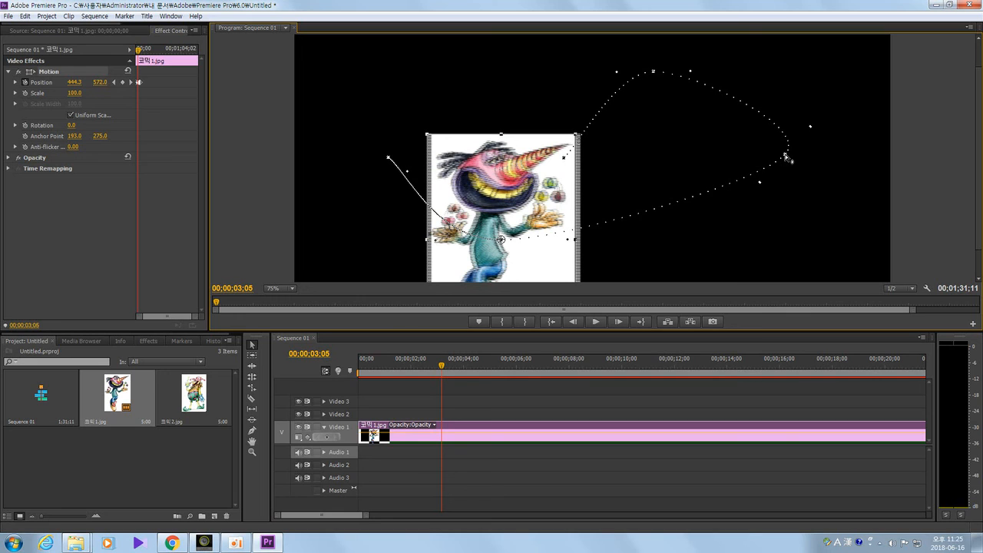
pyautogui.moveTo(786, 158); pyautogui.dragTo(823, 219)
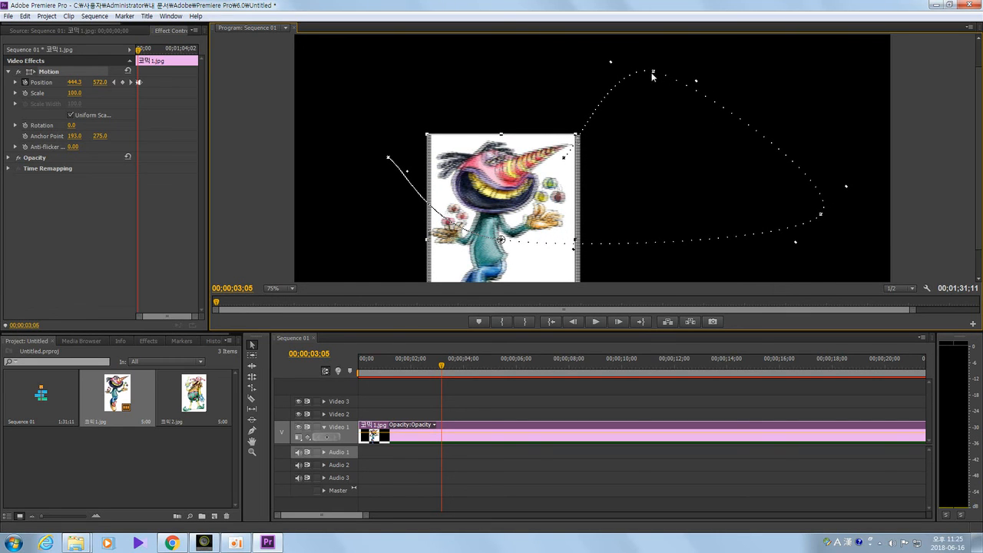
pyautogui.click(685, 136)
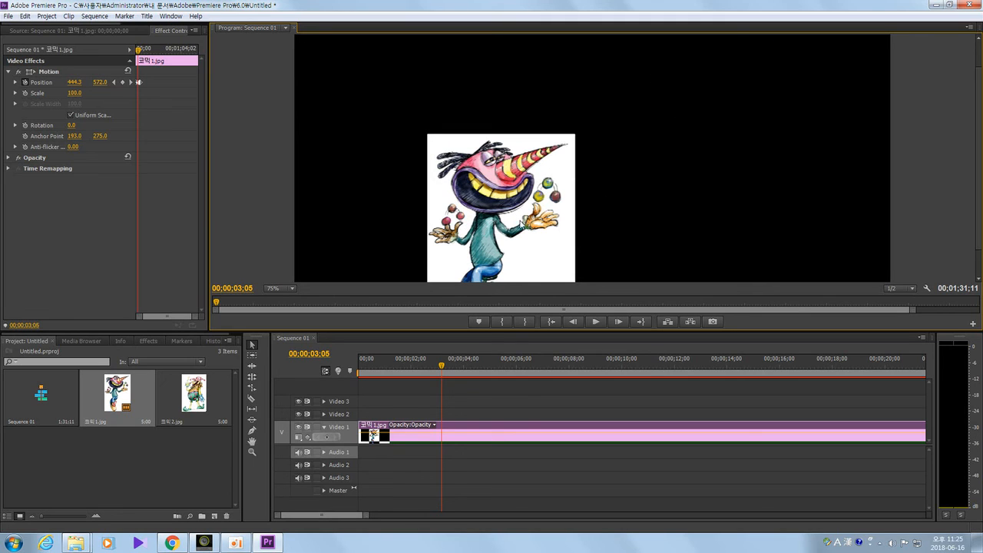
pyautogui.click(47, 82)
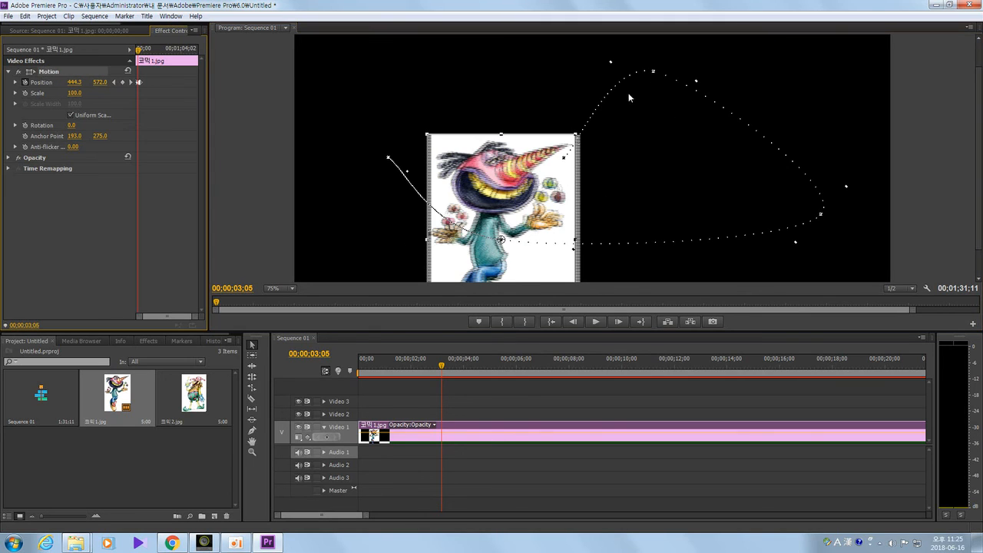
pyautogui.moveTo(655, 73); pyautogui.dragTo(655, 98)
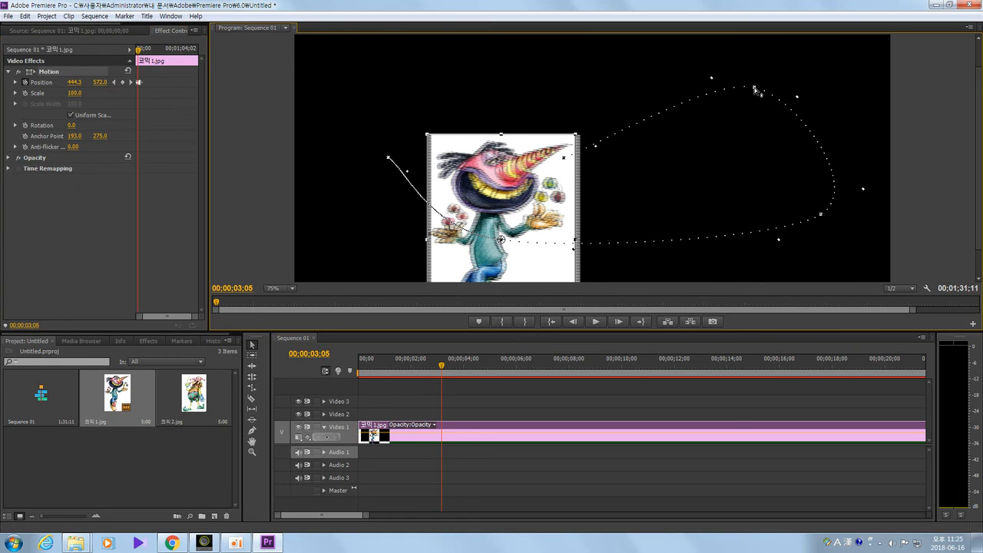
# Play the reshaped motion path from the sequence start through the last Position keyframe.
pyautogui.moveTo(448, 366); pyautogui.dragTo(353, 378)
pyautogui.press('space')
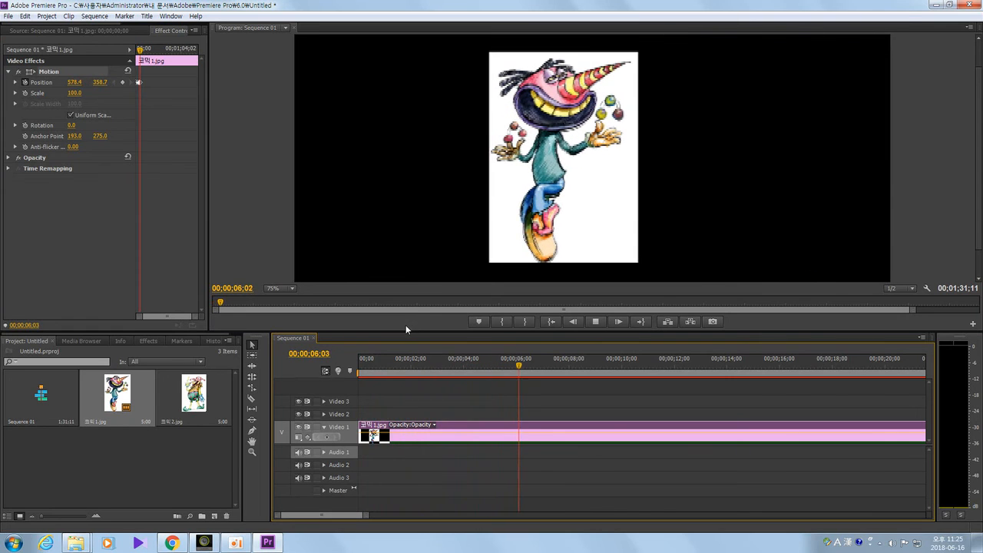
pyautogui.press('space')
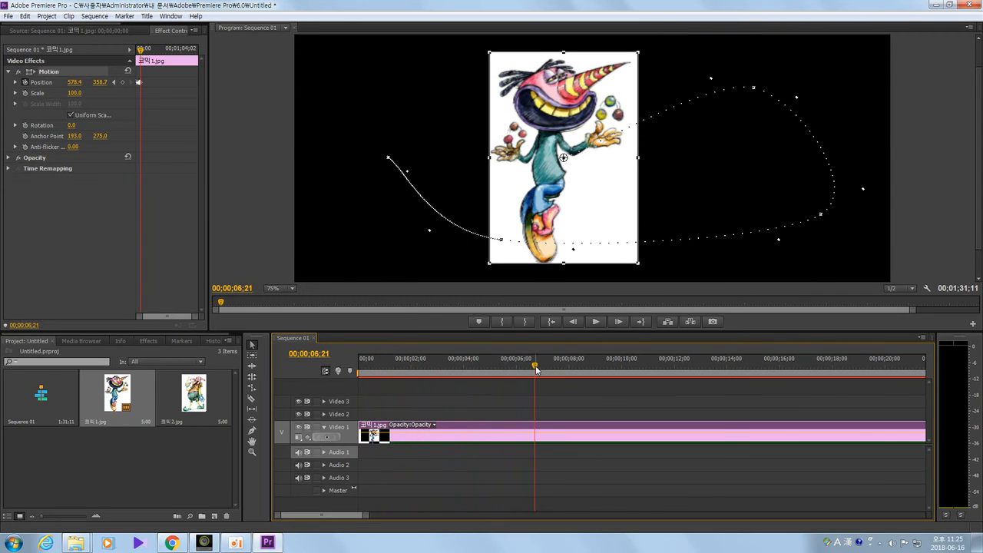
# Turn on Scale keyframing at 00;00;00;00 and keyframe the image's Scale at 42 at 00;00;03;07.
pyautogui.moveTo(536, 370); pyautogui.dragTo(346, 374)
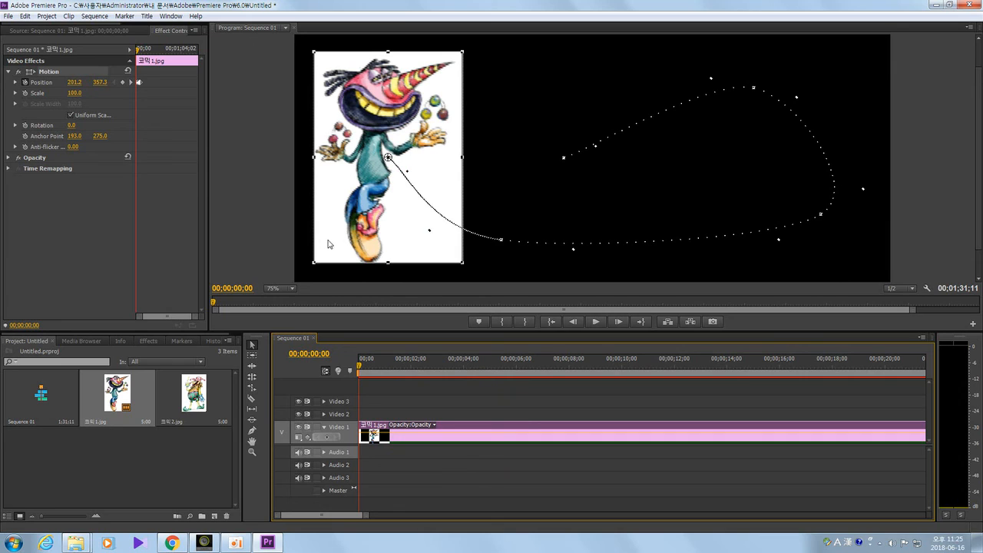
pyautogui.click(26, 93)
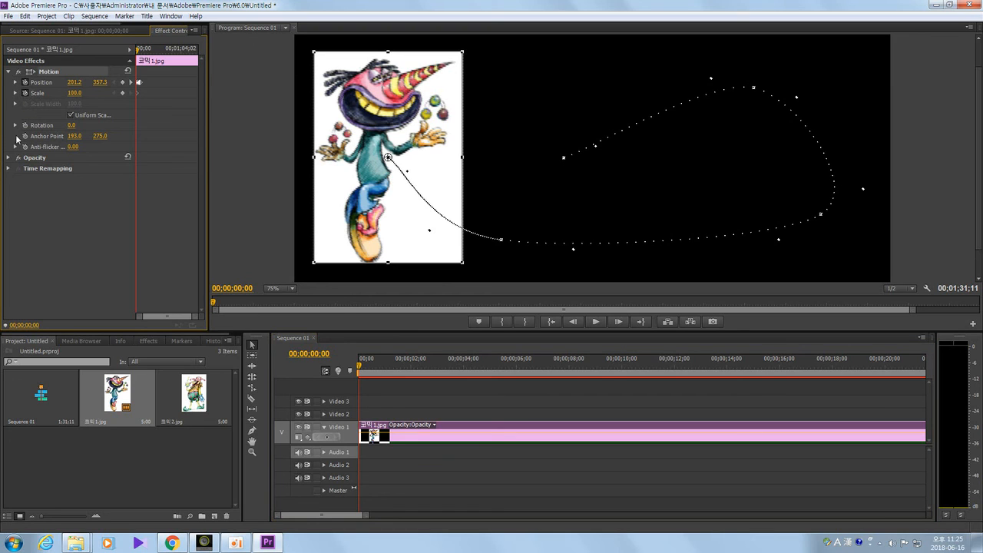
pyautogui.moveTo(362, 369); pyautogui.dragTo(445, 387)
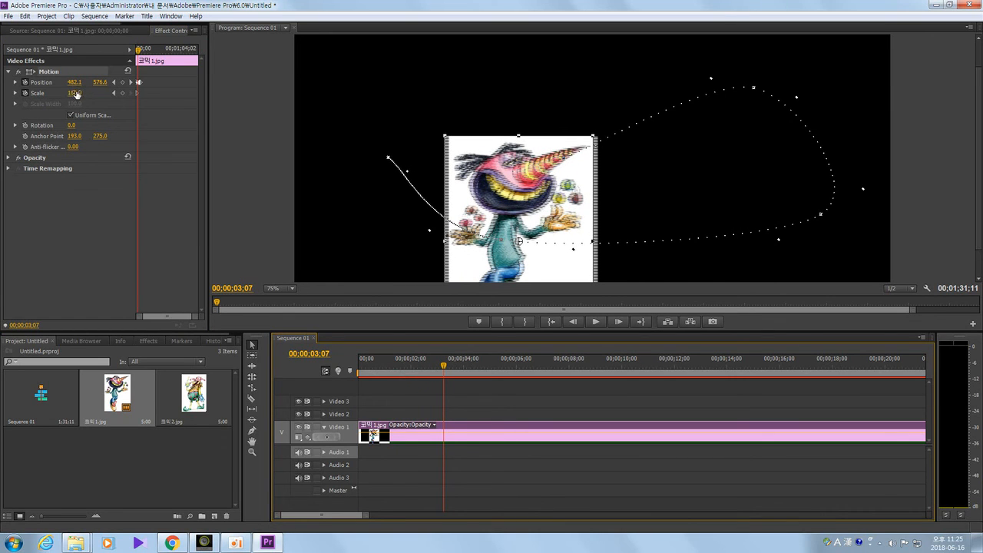
pyautogui.moveTo(77, 93); pyautogui.dragTo(32, 93)
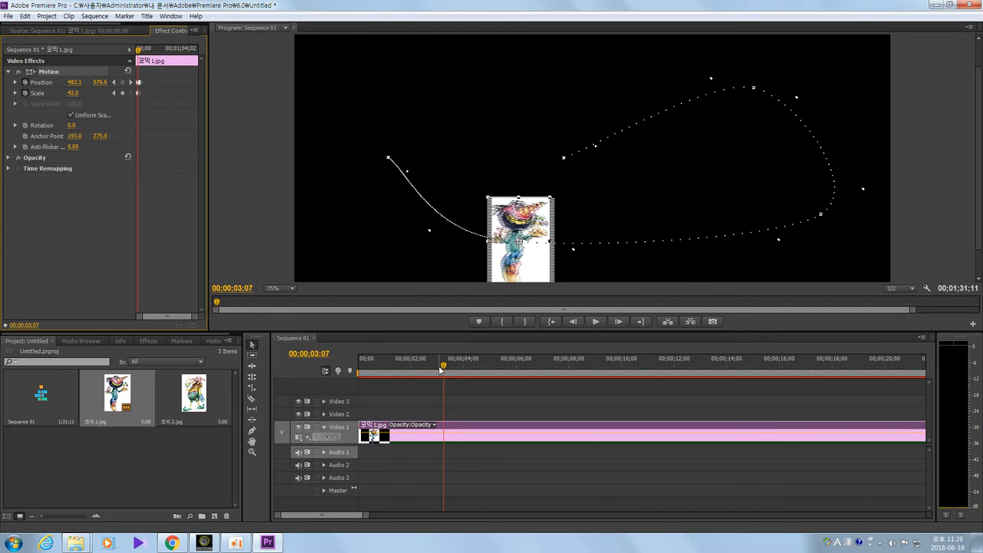
# Add Scale keyframes of 156 at 00;00;04;18 and 100 at 00;00;06;06.
pyautogui.moveTo(441, 371); pyautogui.dragTo(479, 376)
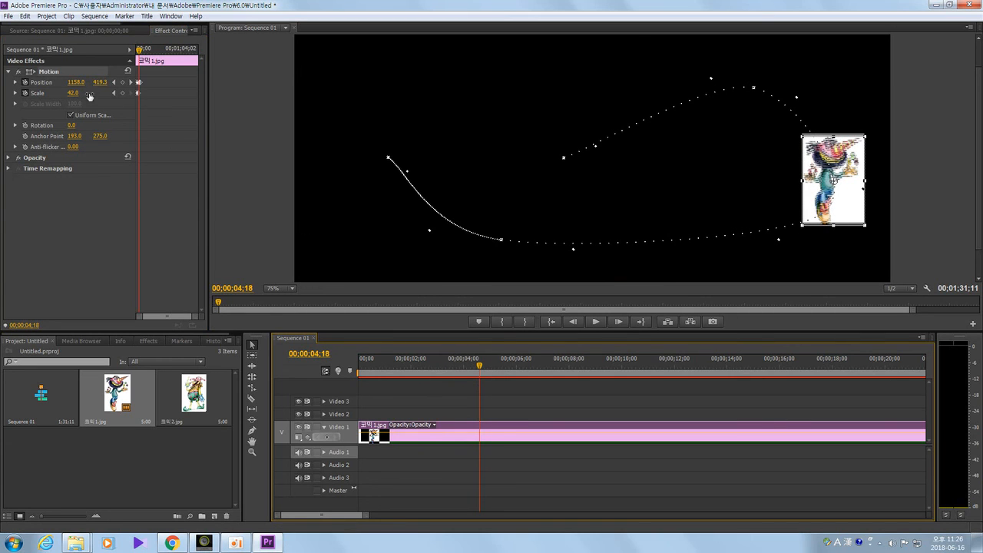
pyautogui.moveTo(71, 93); pyautogui.dragTo(146, 107)
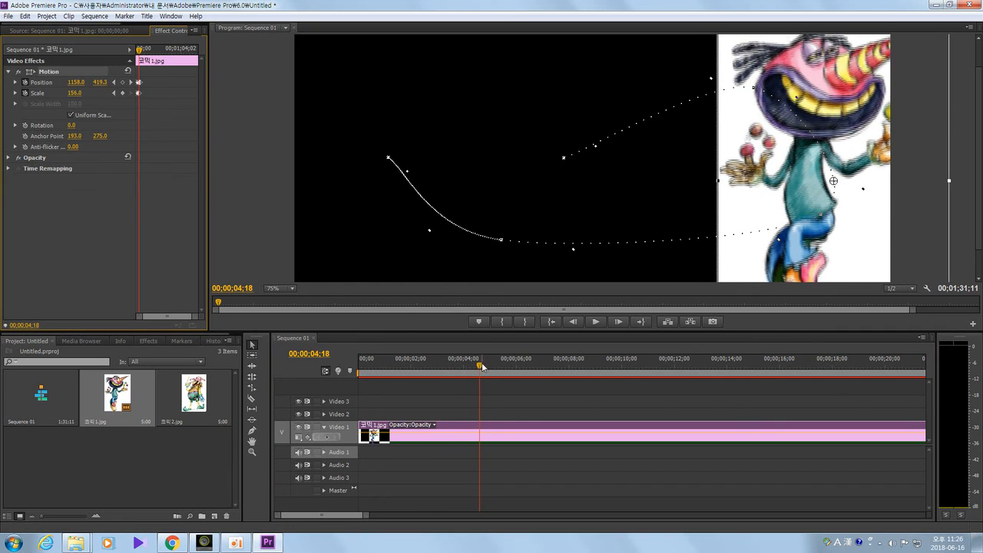
pyautogui.moveTo(481, 370); pyautogui.dragTo(494, 370)
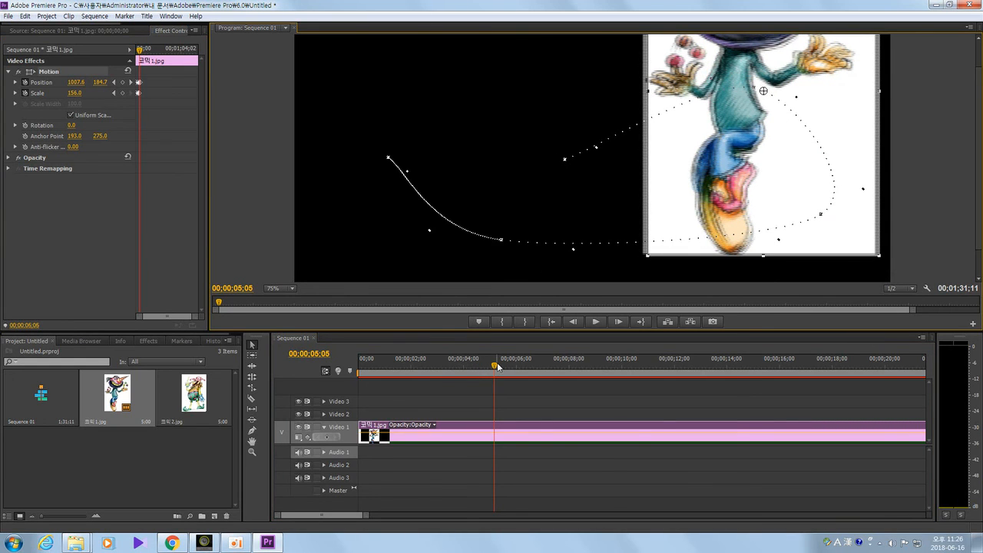
pyautogui.moveTo(496, 369); pyautogui.dragTo(524, 377)
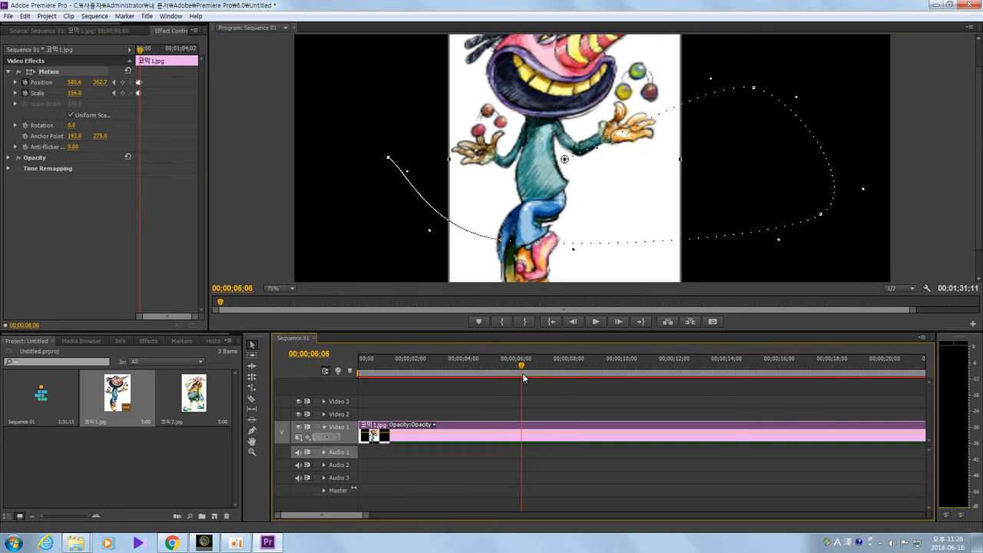
pyautogui.click(76, 93)
pyautogui.write('10')
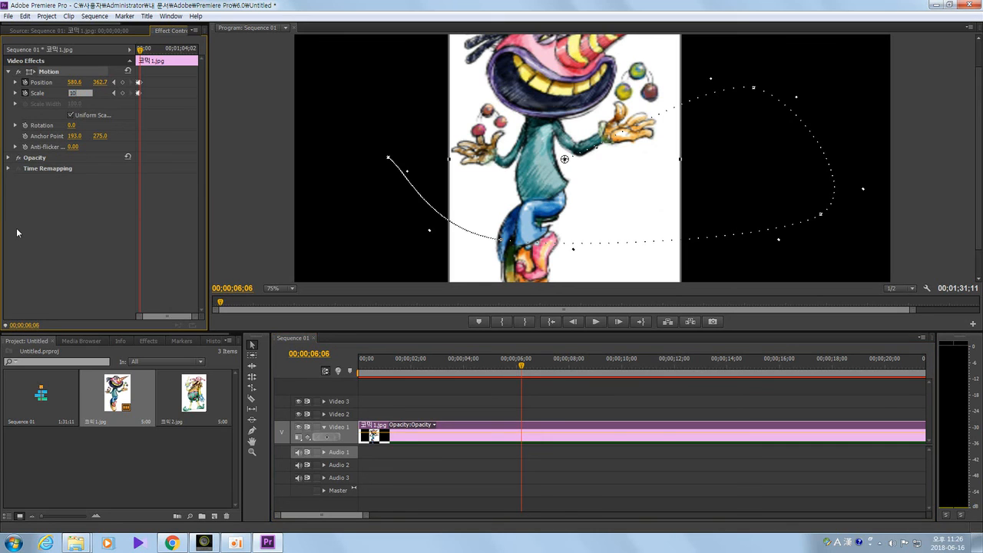
pyautogui.press('Return')
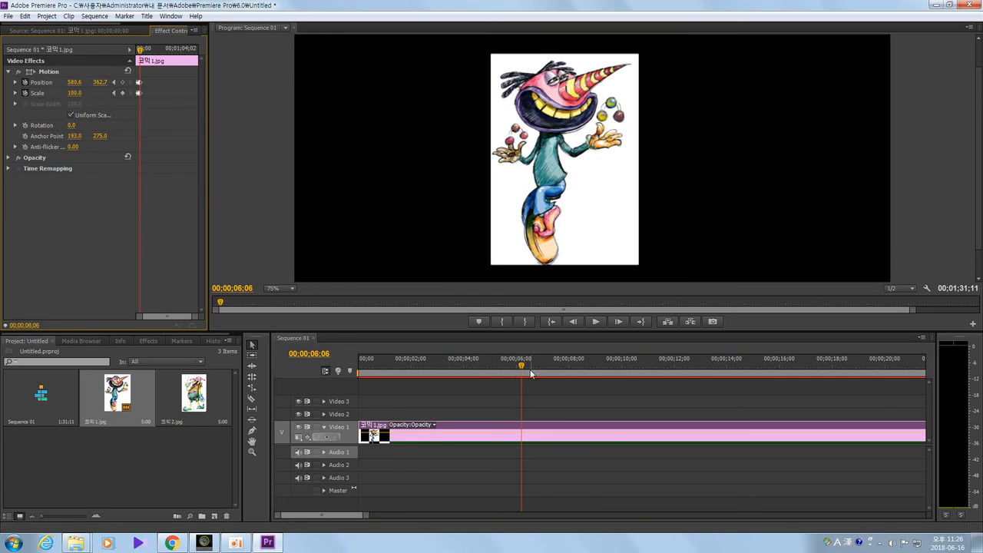
# Play the combined position and scale animation from the sequence start.
pyautogui.moveTo(521, 365); pyautogui.dragTo(338, 371)
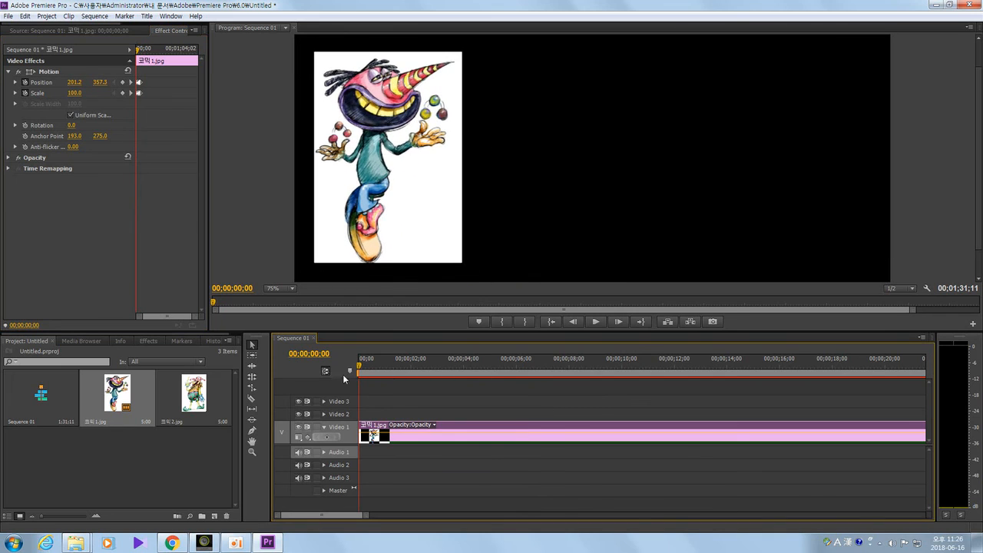
pyautogui.press('space')
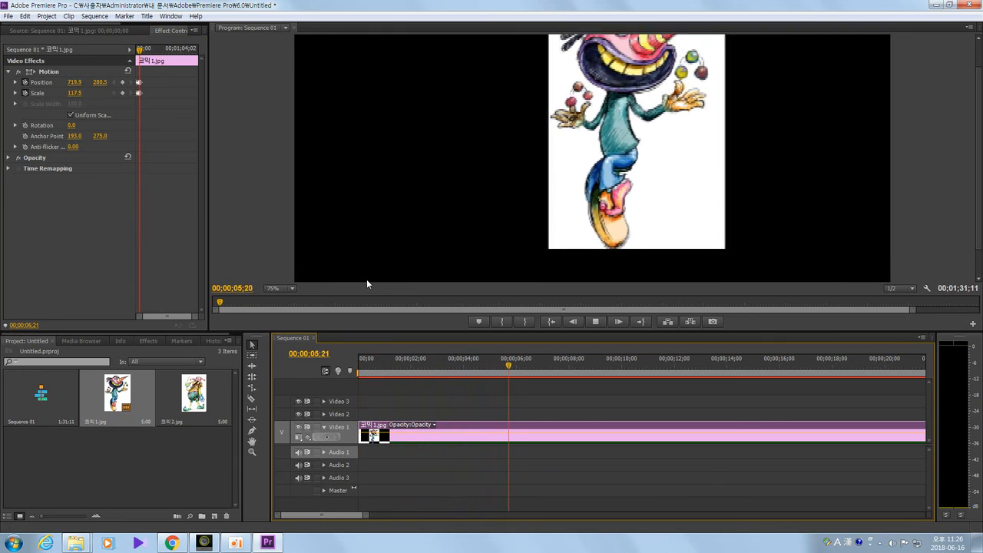
pyautogui.press('space')
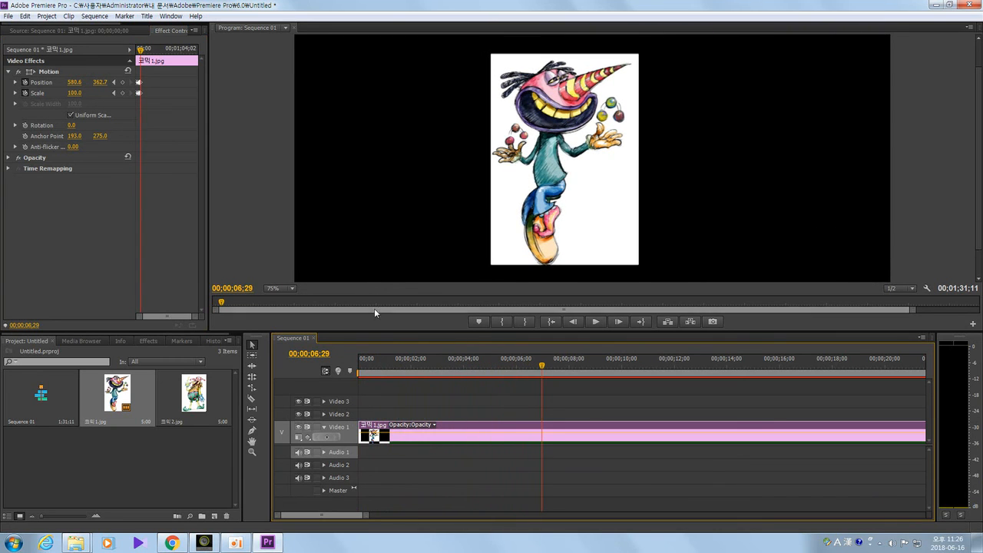
# Step through the image's Position keyframes from the sequence start to the one at 00;00;04;12.
pyautogui.press('Home')
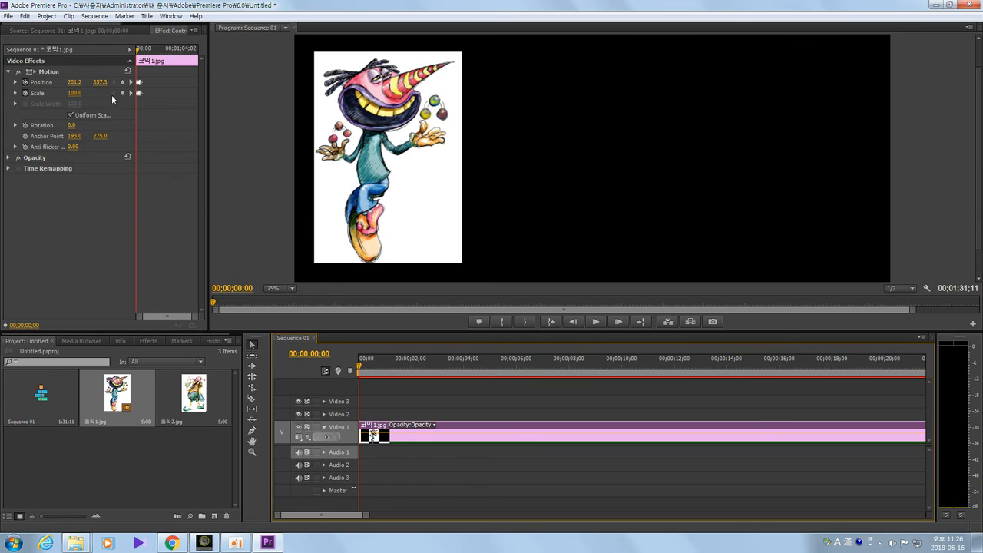
pyautogui.click(131, 82)
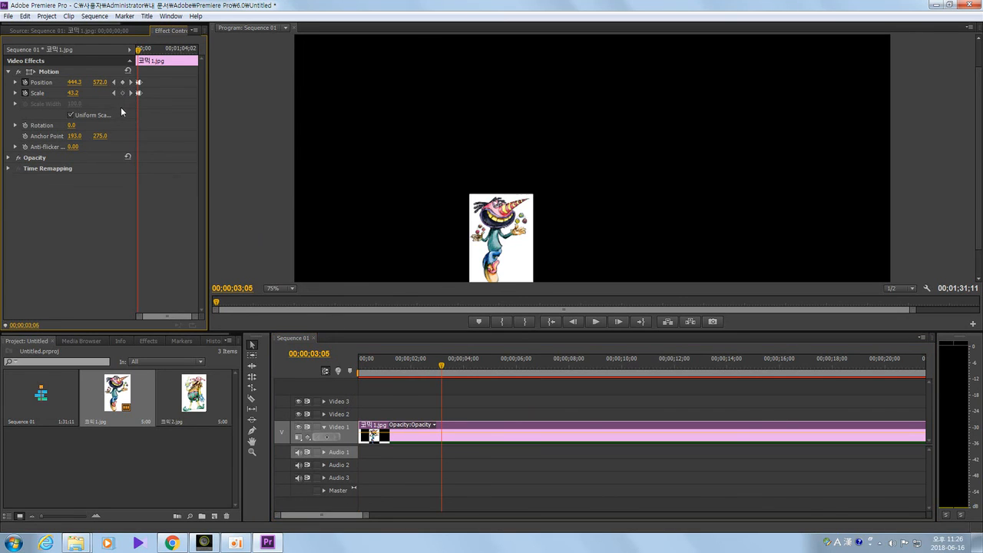
pyautogui.click(131, 82)
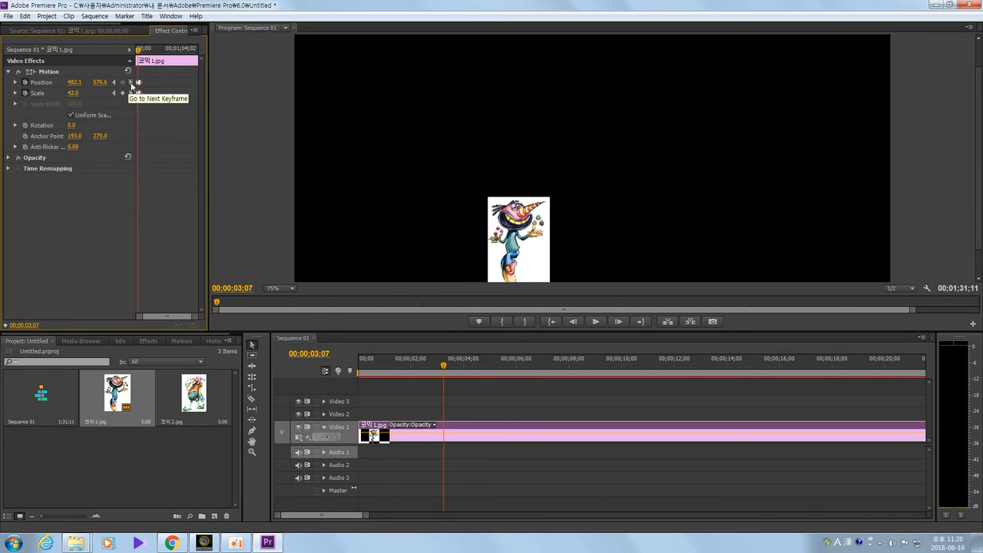
pyautogui.click(131, 83)
# Expand the Position and Scale graphs, enlarge the keyframe timeline, and select the Position keyframe at 00;00;04;12, then the last one.
pyautogui.click(15, 83)
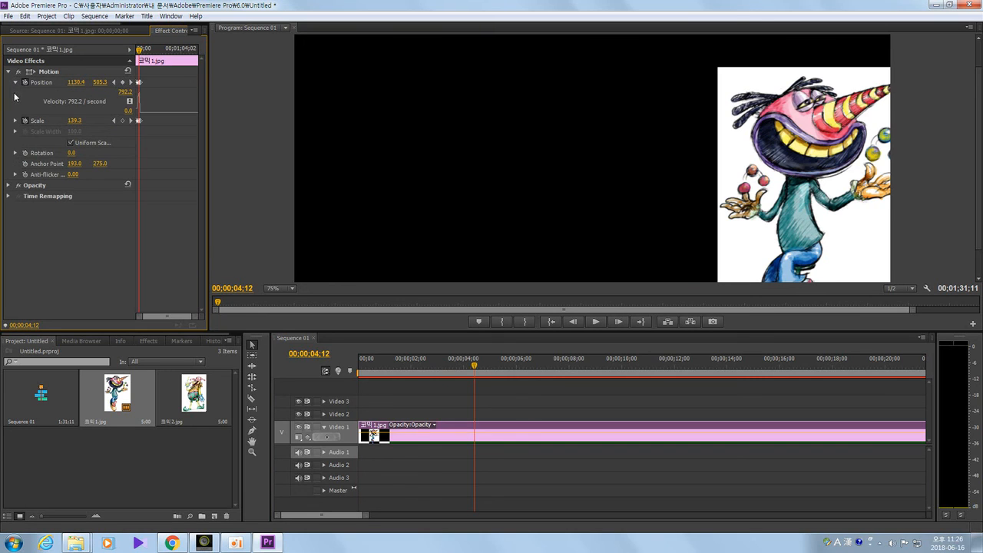
pyautogui.click(15, 121)
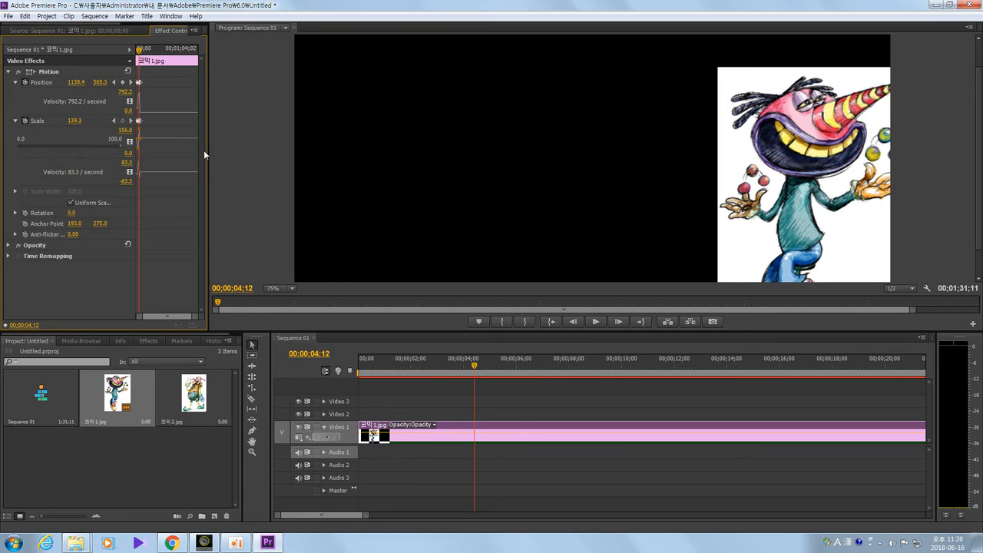
pyautogui.moveTo(206, 150); pyautogui.dragTo(620, 222)
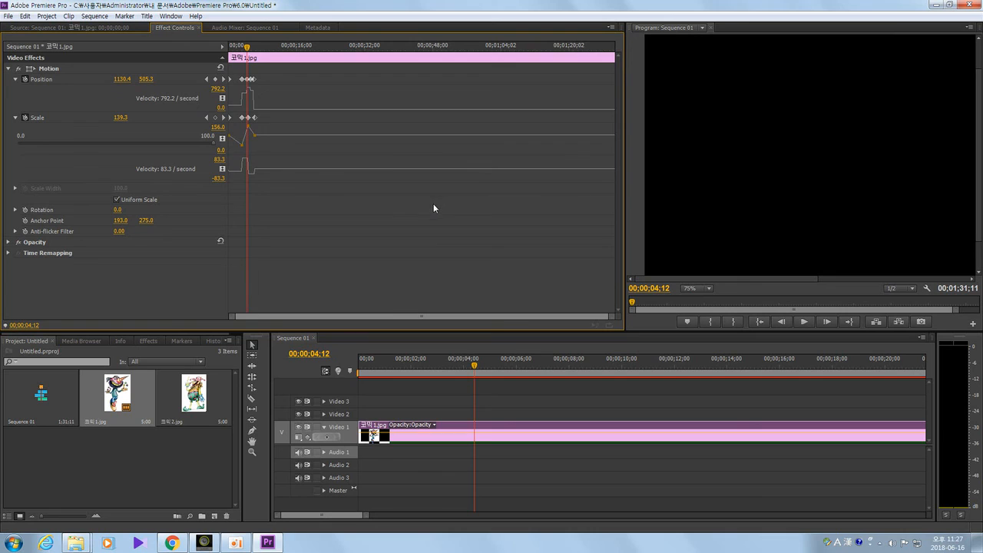
pyautogui.press('=')
pyautogui.press('=')
pyautogui.press('=')
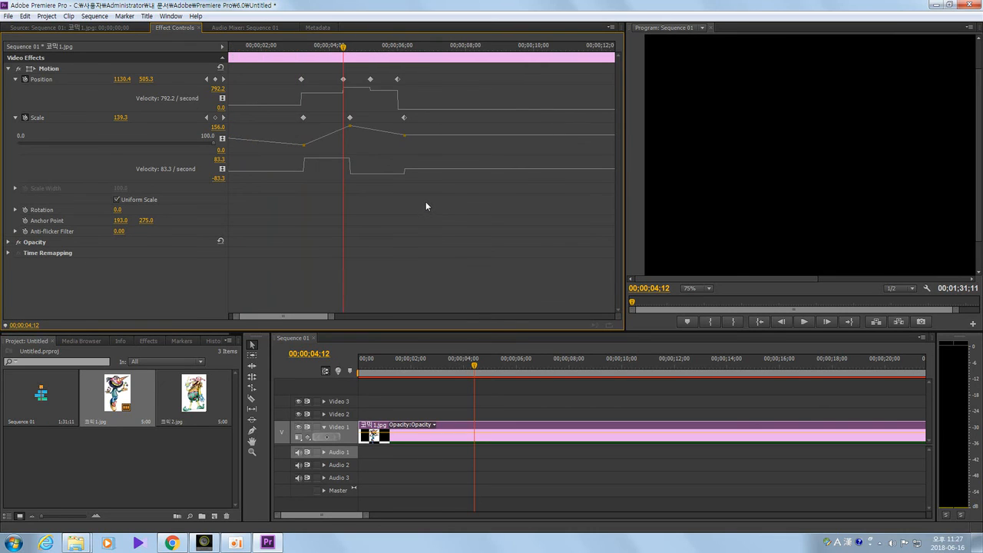
pyautogui.click(346, 80)
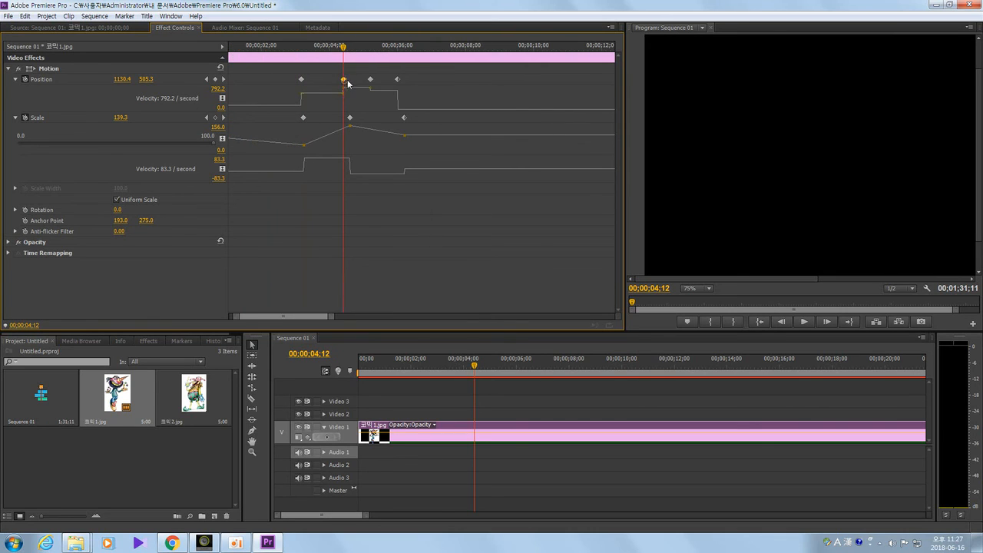
pyautogui.click(398, 79)
# Narrow the effect settings area again and display the image's motion path at 00;00;01;10.
pyautogui.moveTo(625, 198); pyautogui.dragTo(269, 242)
pyautogui.moveTo(474, 367); pyautogui.dragTo(393, 380)
pyautogui.click(31, 87)
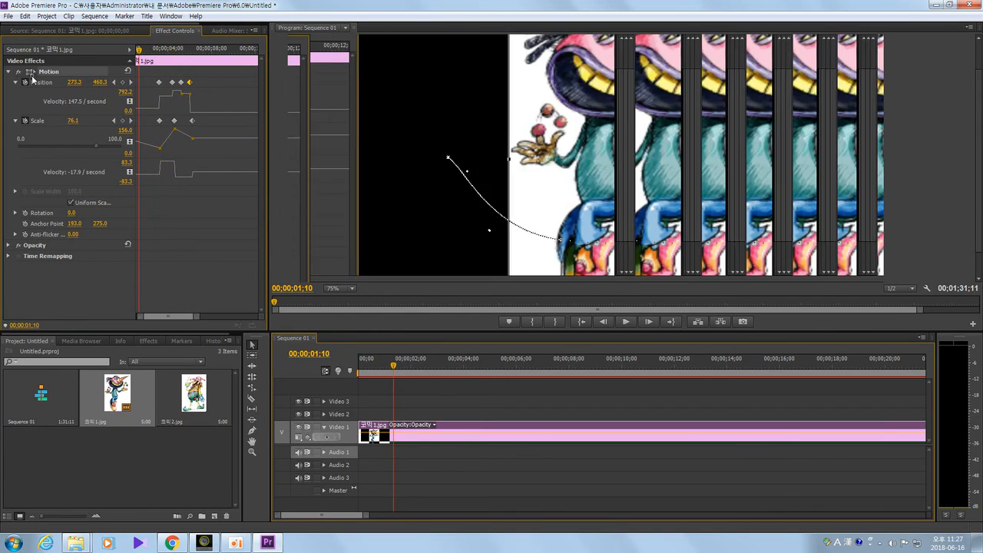